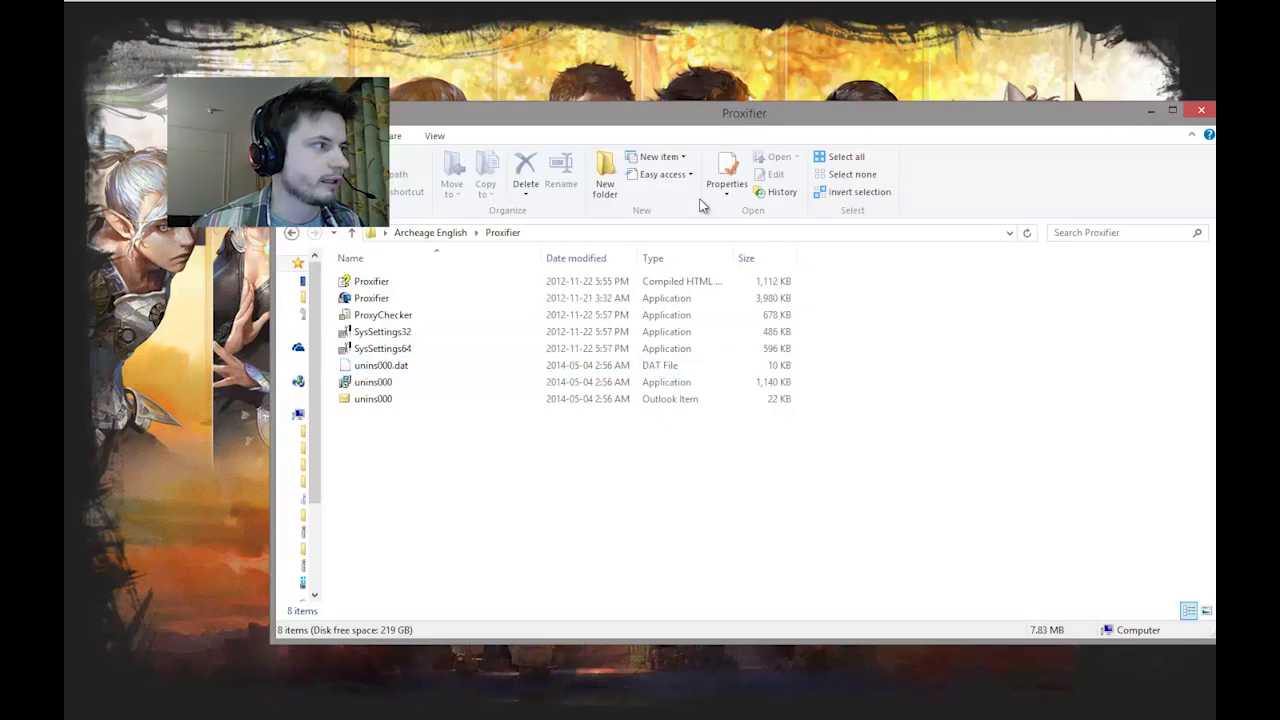
Return to the Archeage English folder and look inside the TTC folder.
left_click(447, 235)
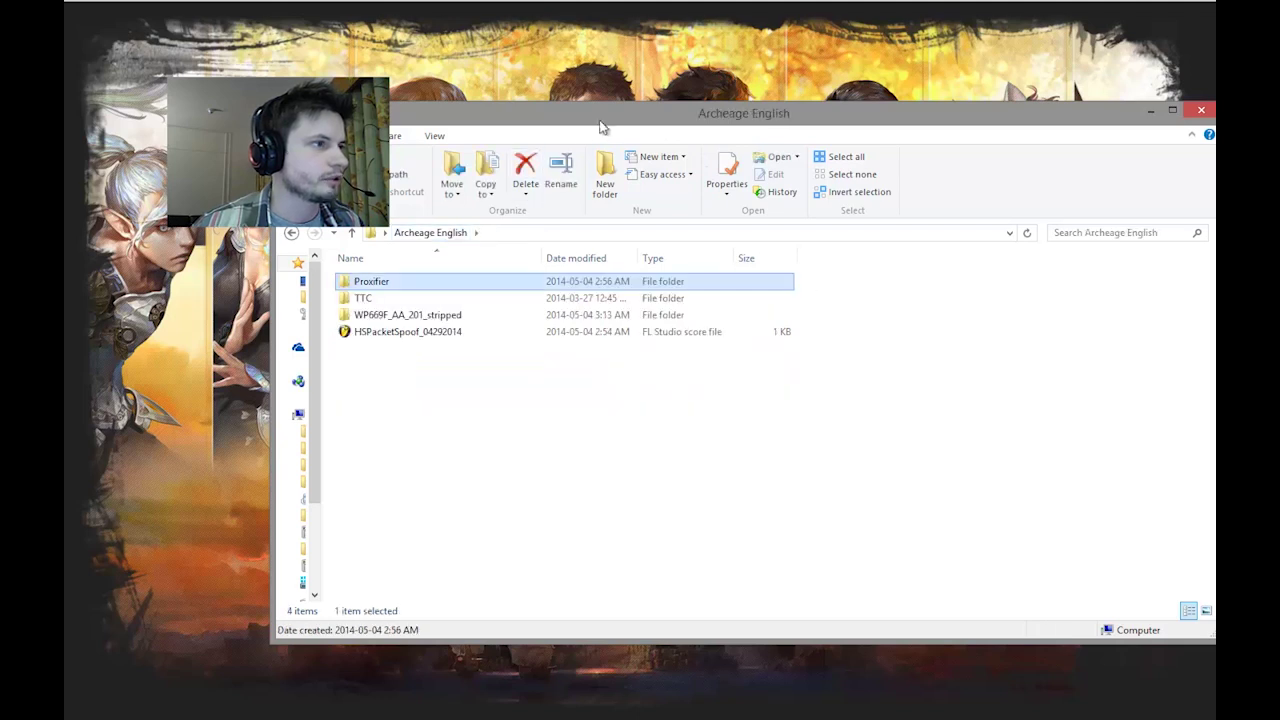
left_click_drag(623, 128, 633, 127)
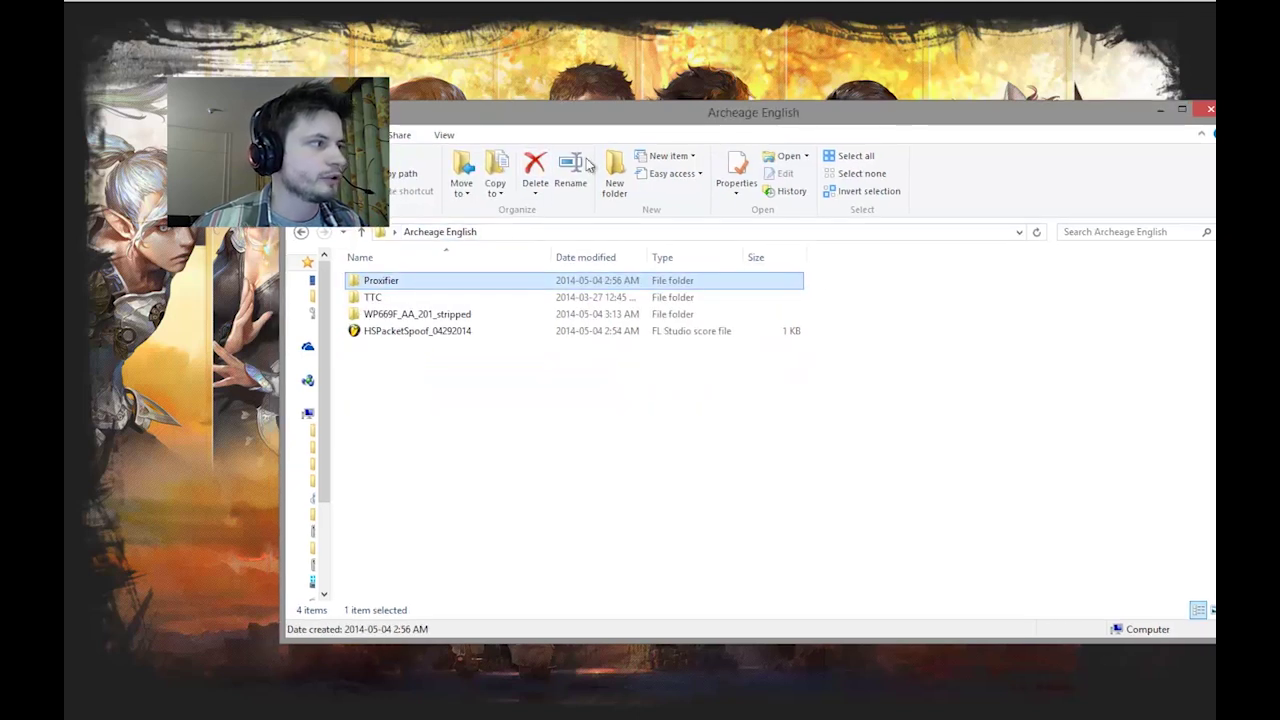
left_click(372, 302)
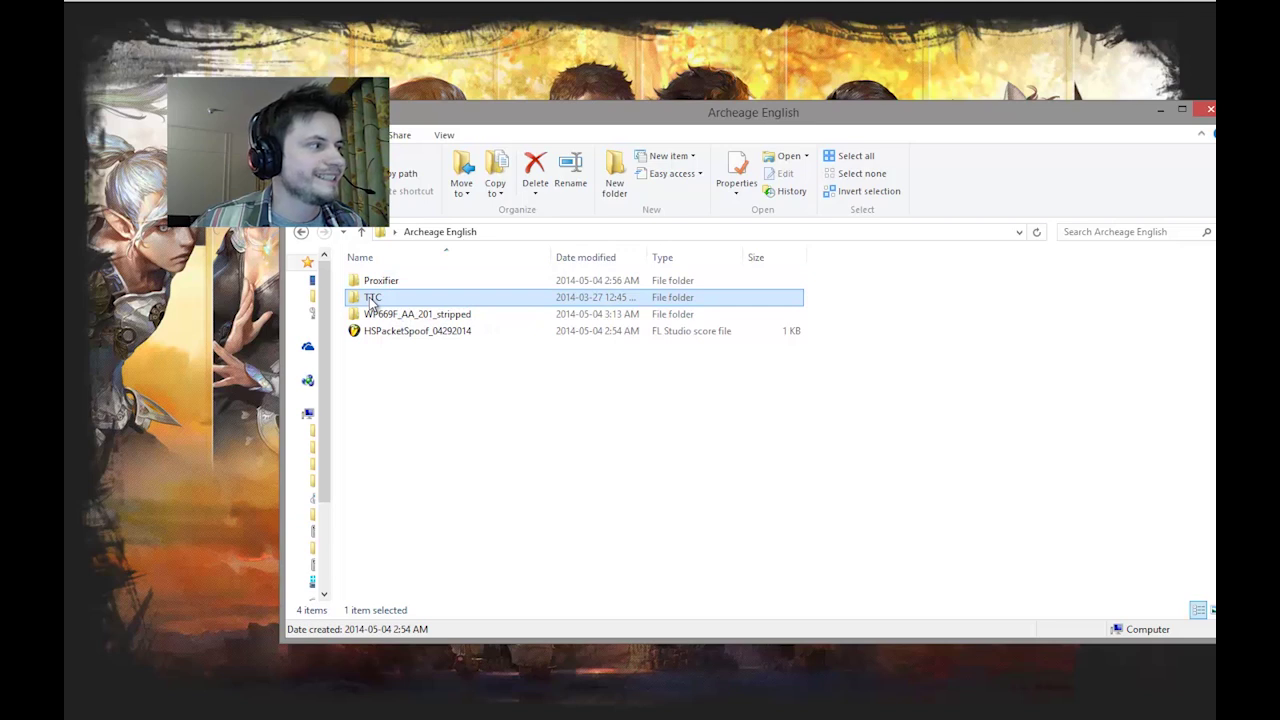
double_click(372, 302)
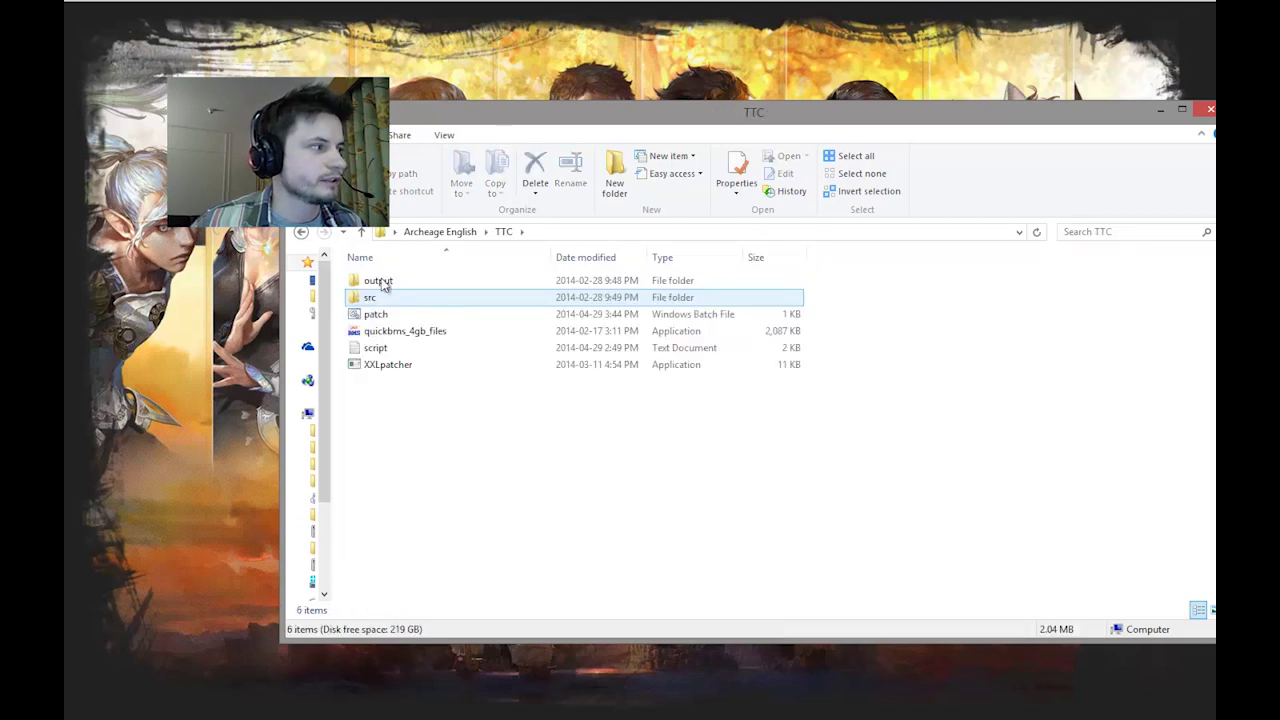
Check TTC once more, then go back to Archeage English and open the Proxifier folder.
left_click(299, 233)
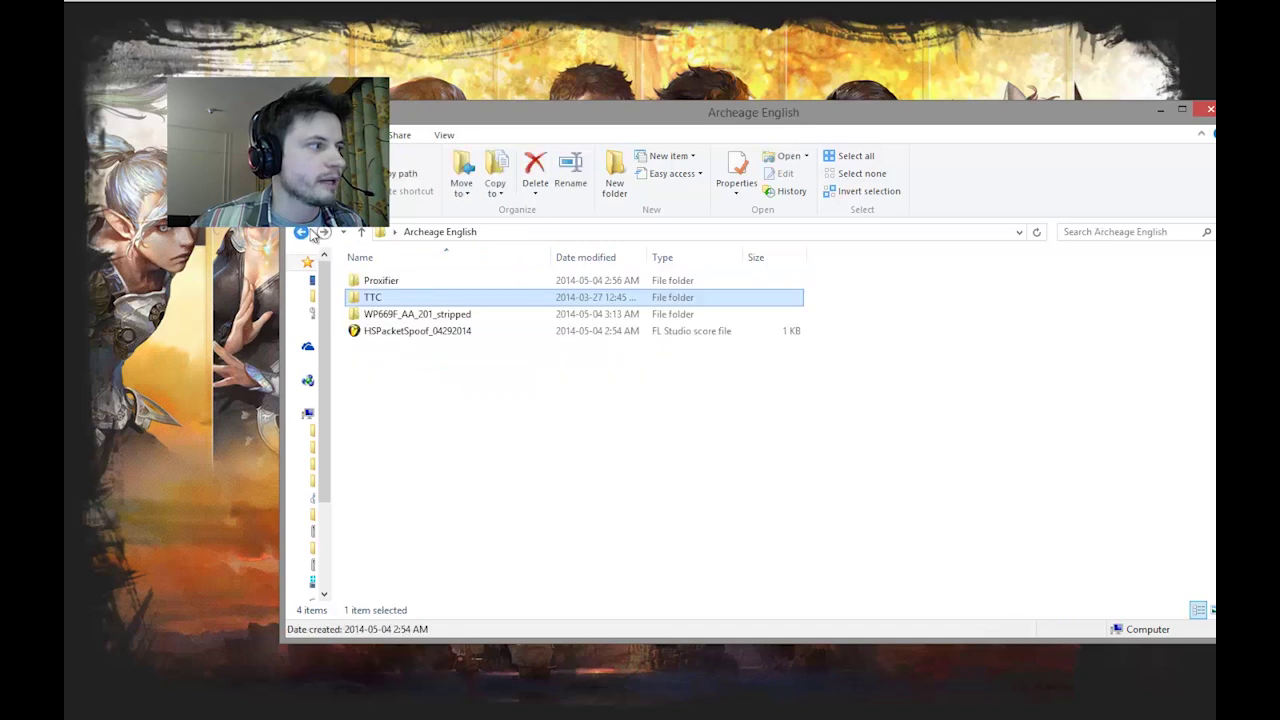
double_click(376, 299)
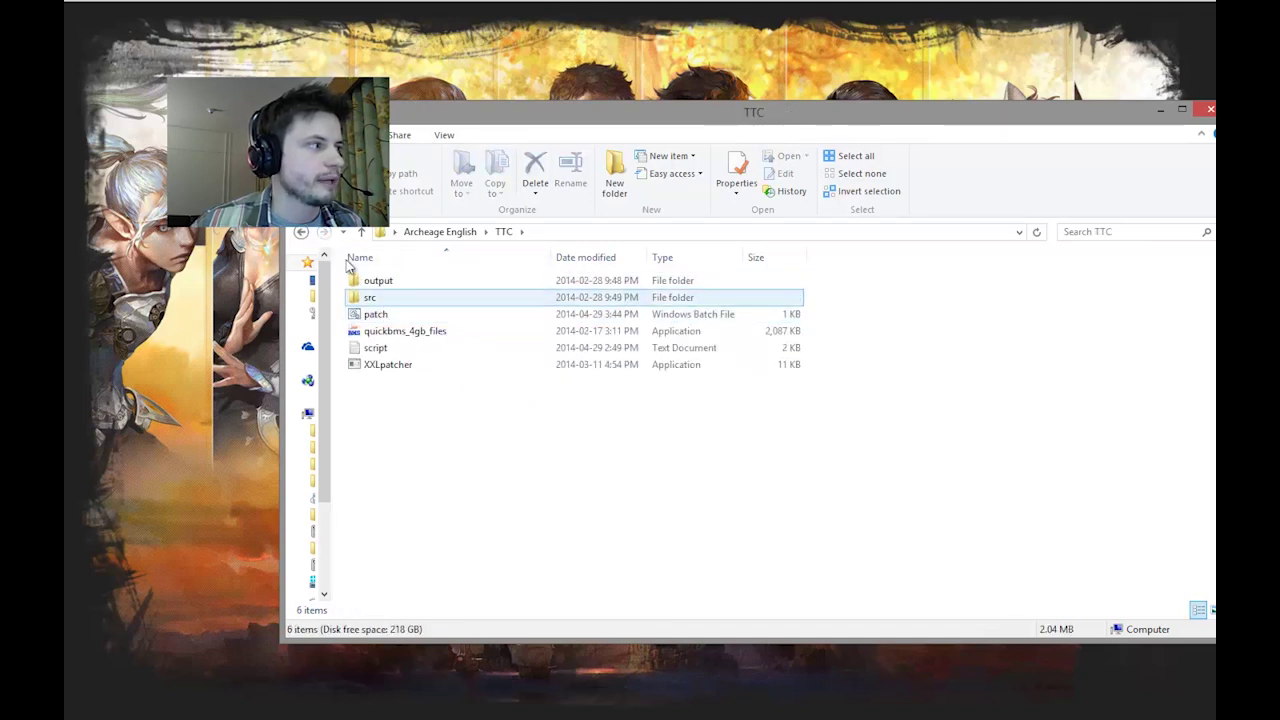
left_click(300, 231)
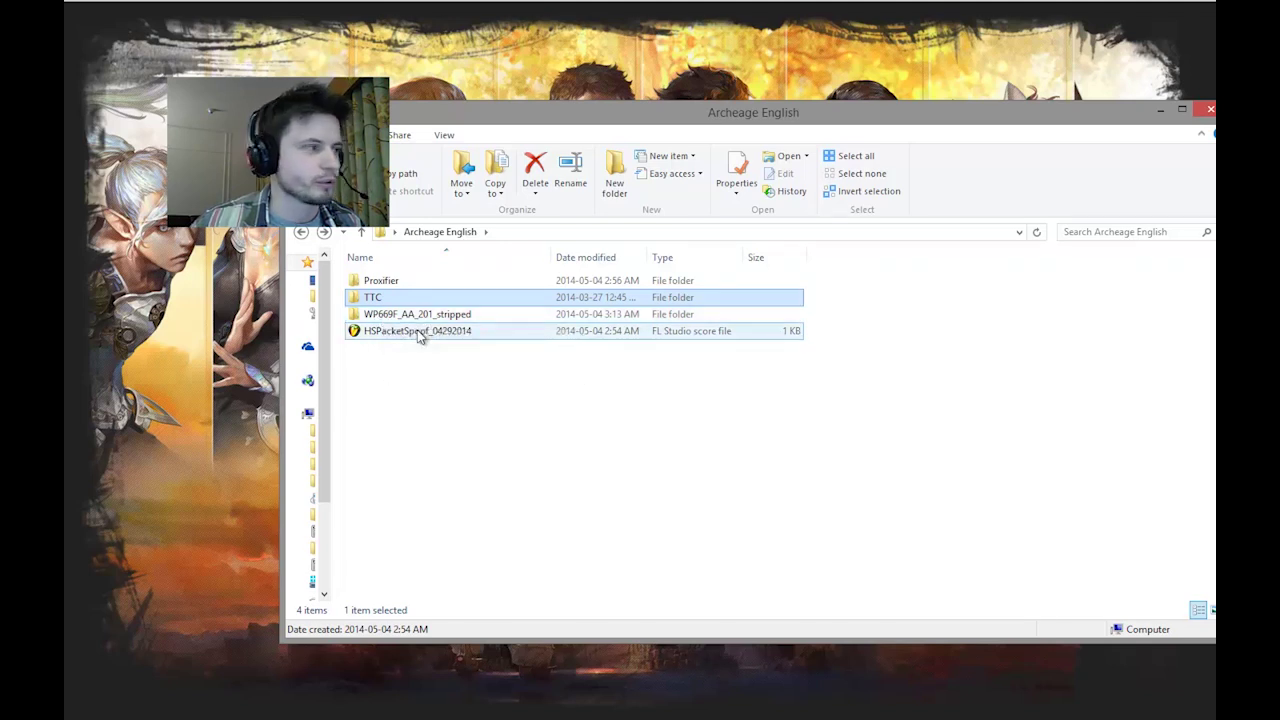
left_click(392, 285)
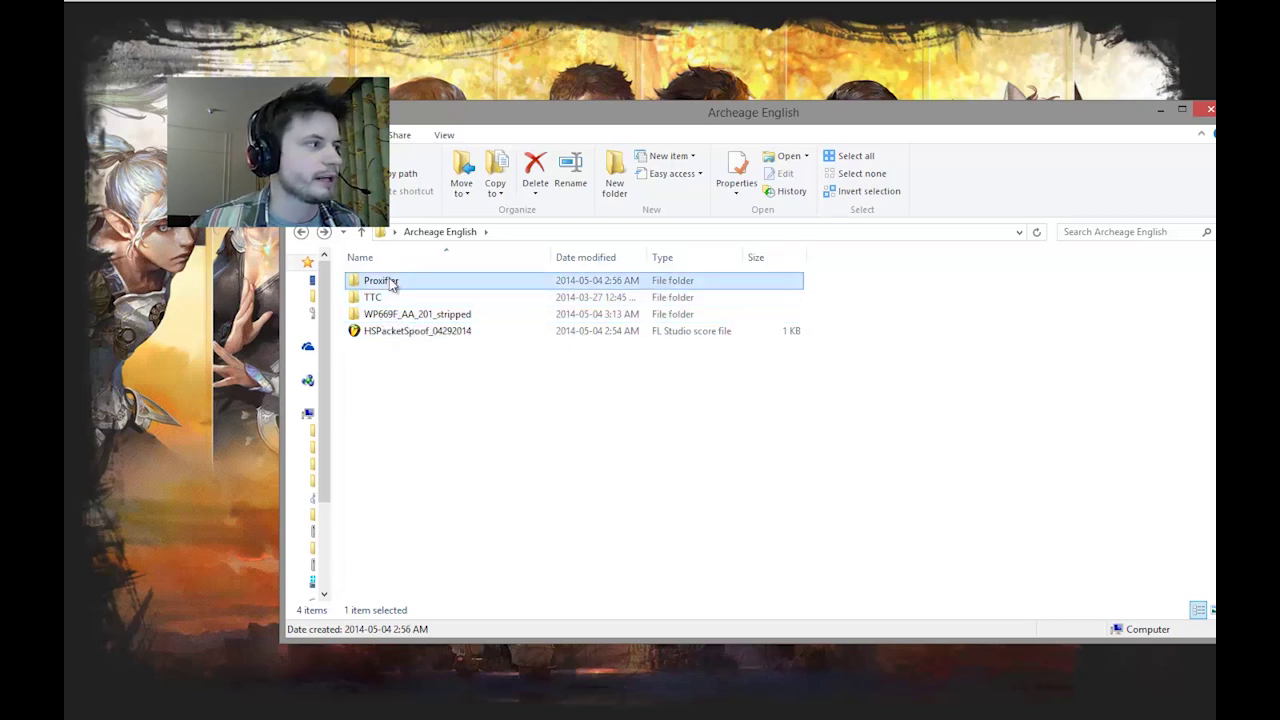
double_click(392, 284)
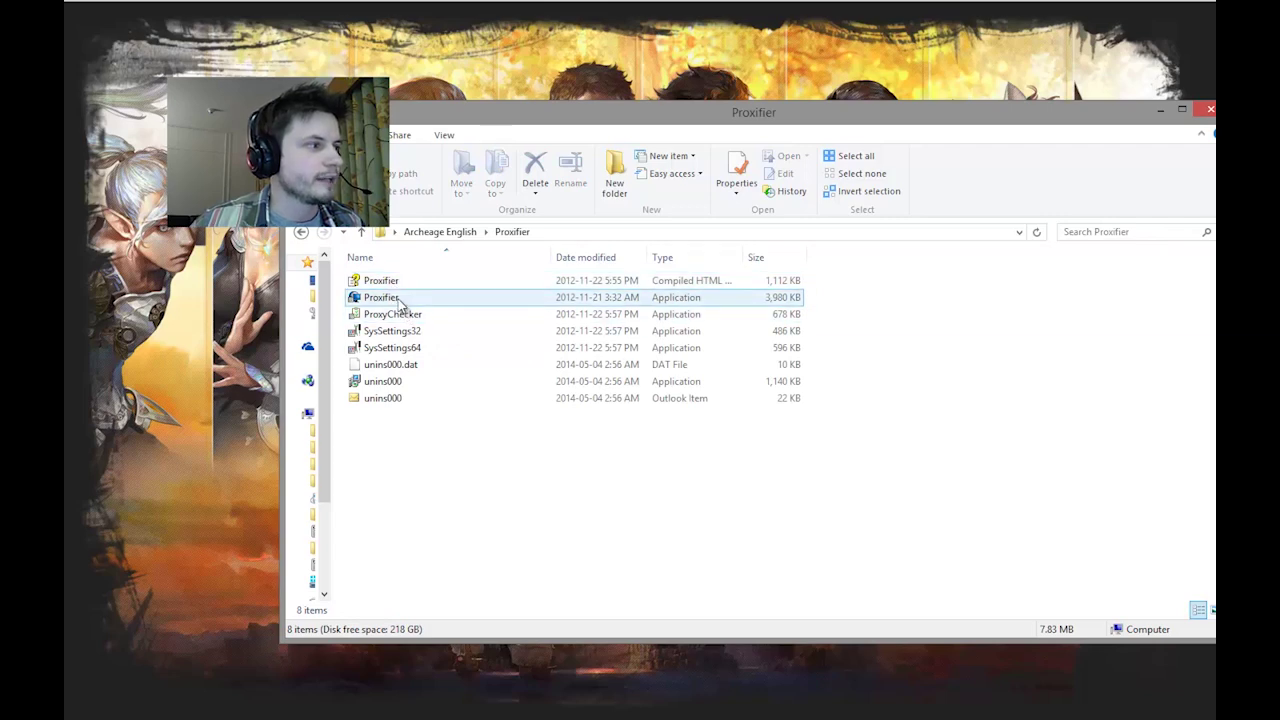
Launch Proxifier.exe, move and narrow its window clear of the files, and open the Profile menu.
double_click(400, 300)
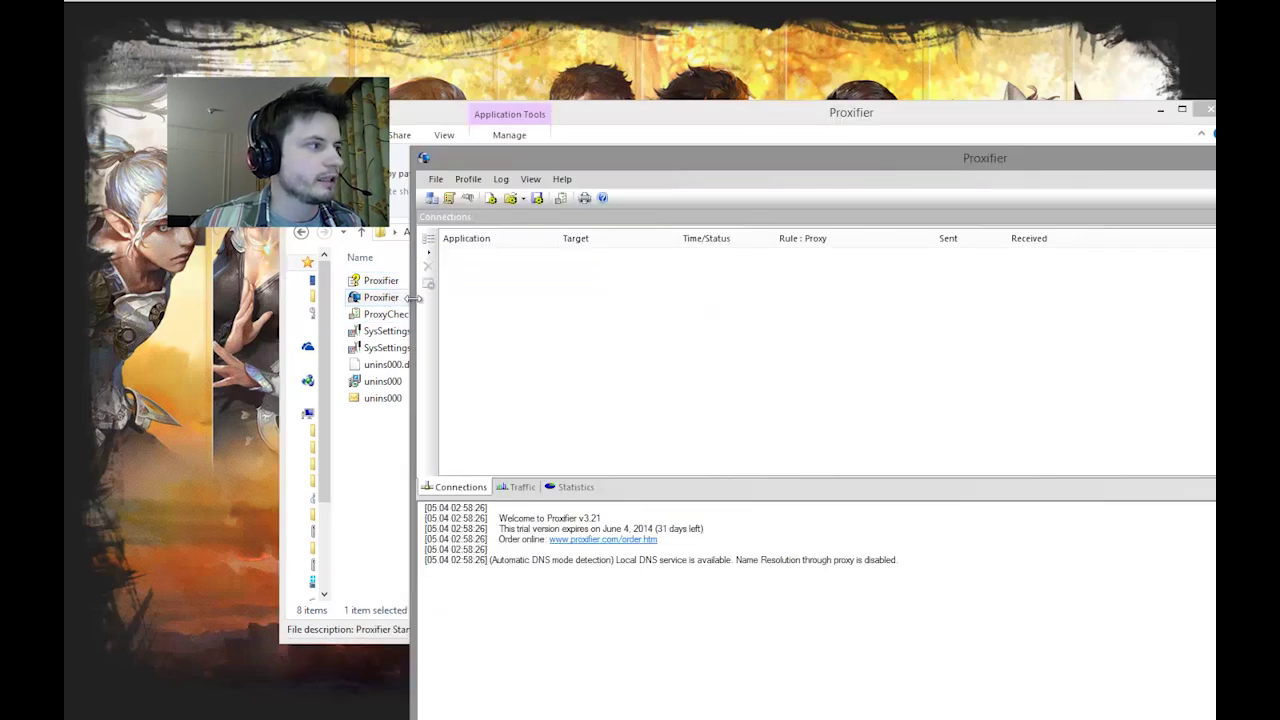
left_click_drag(664, 163, 426, 88)
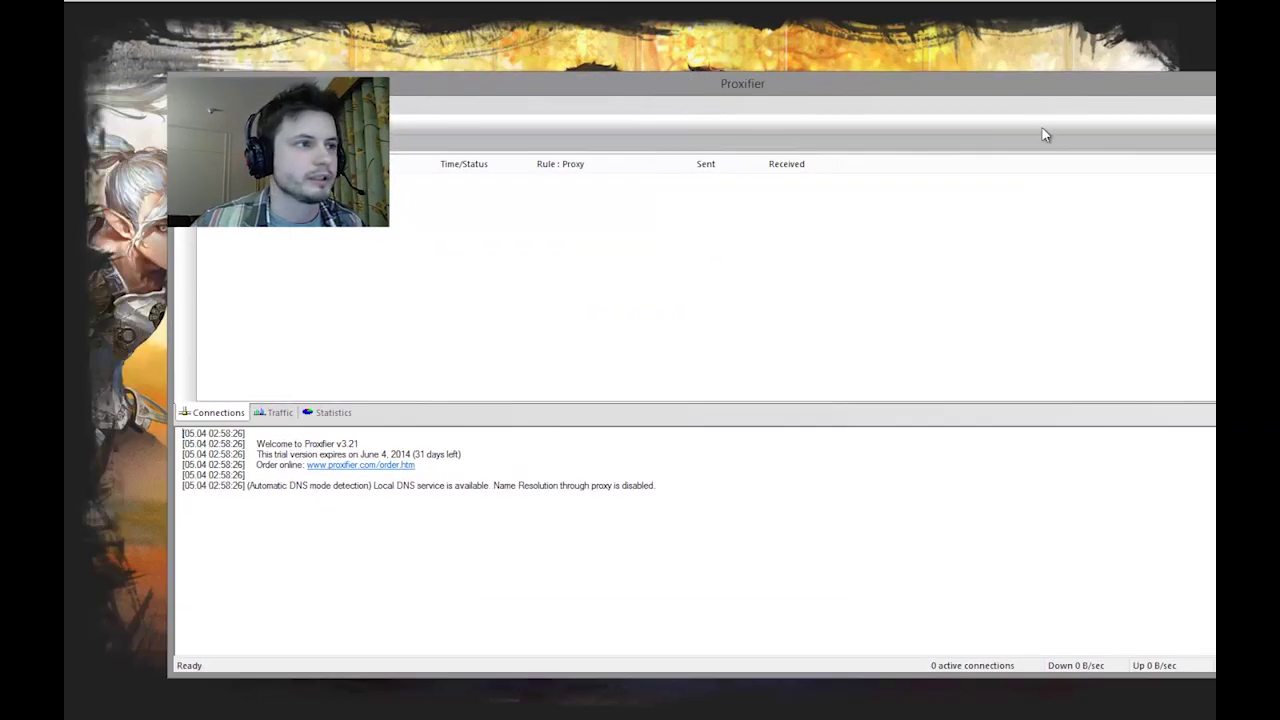
left_click_drag(1240, 380, 963, 380)
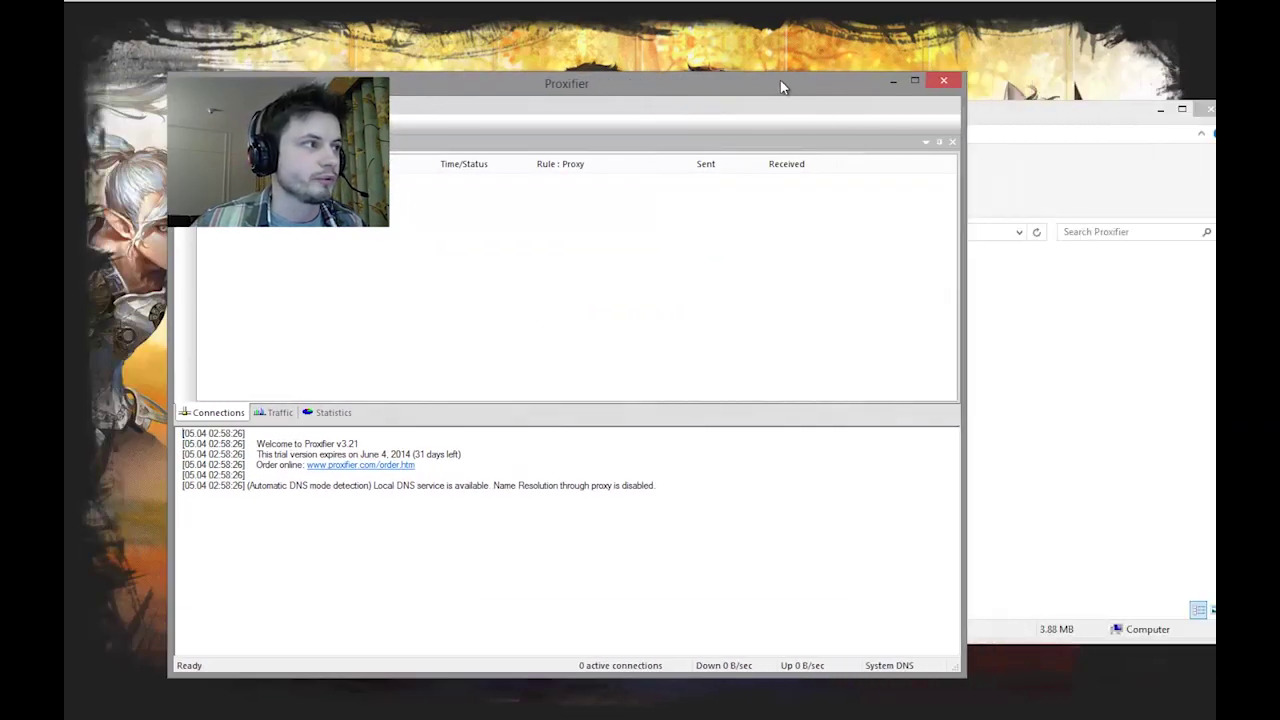
left_click_drag(785, 84, 1023, 83)
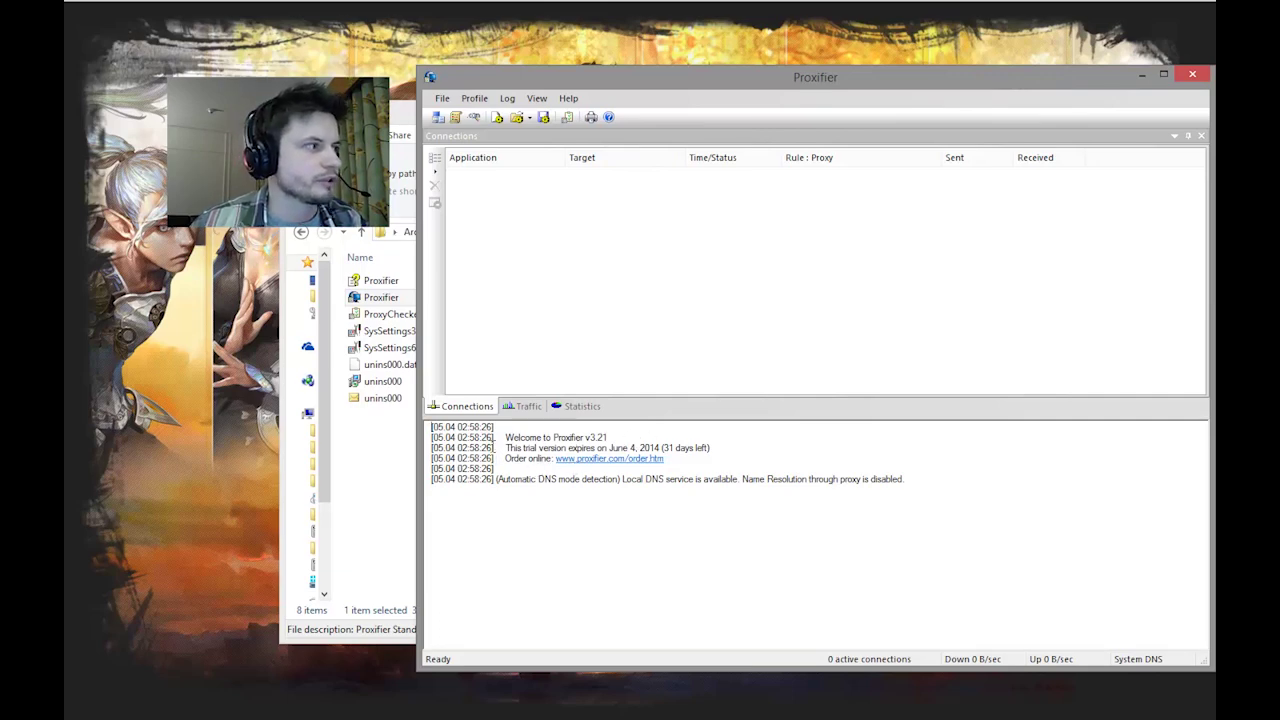
mouse_move(533, 73)
left_mouse_down()
mouse_move(563, 85)
mouse_move(529, 57)
left_mouse_up()
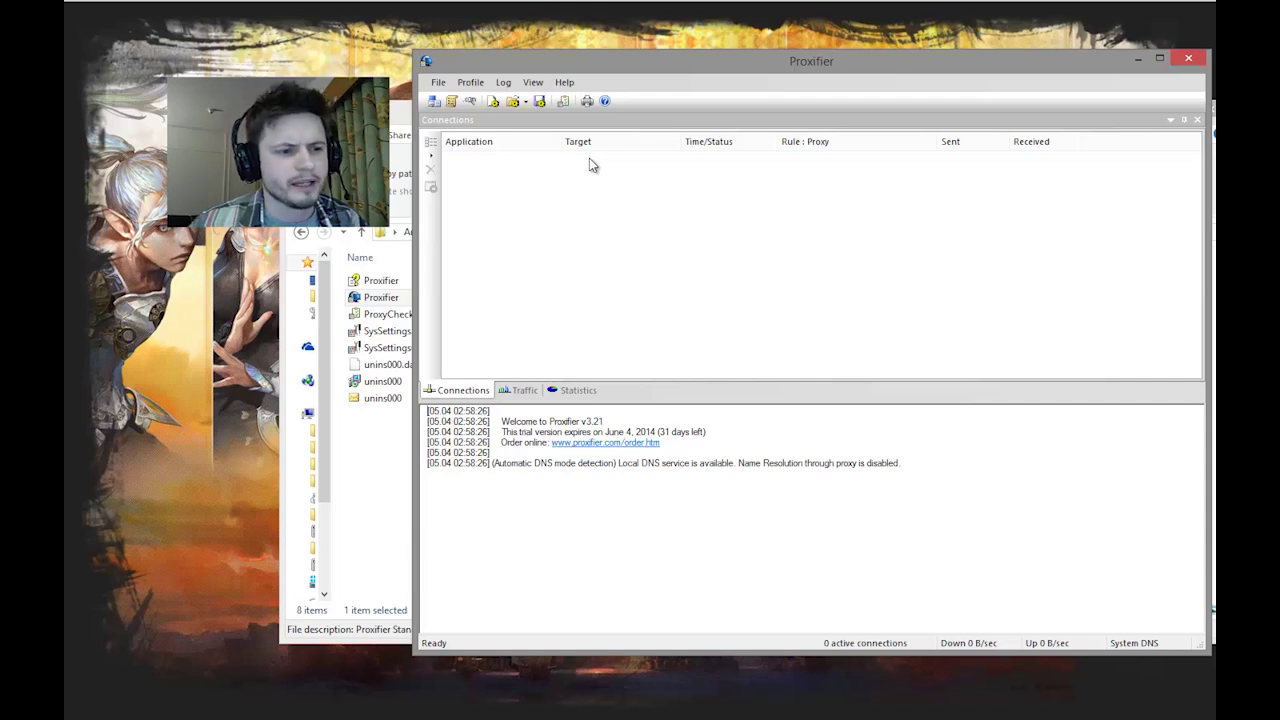
left_click(470, 83)
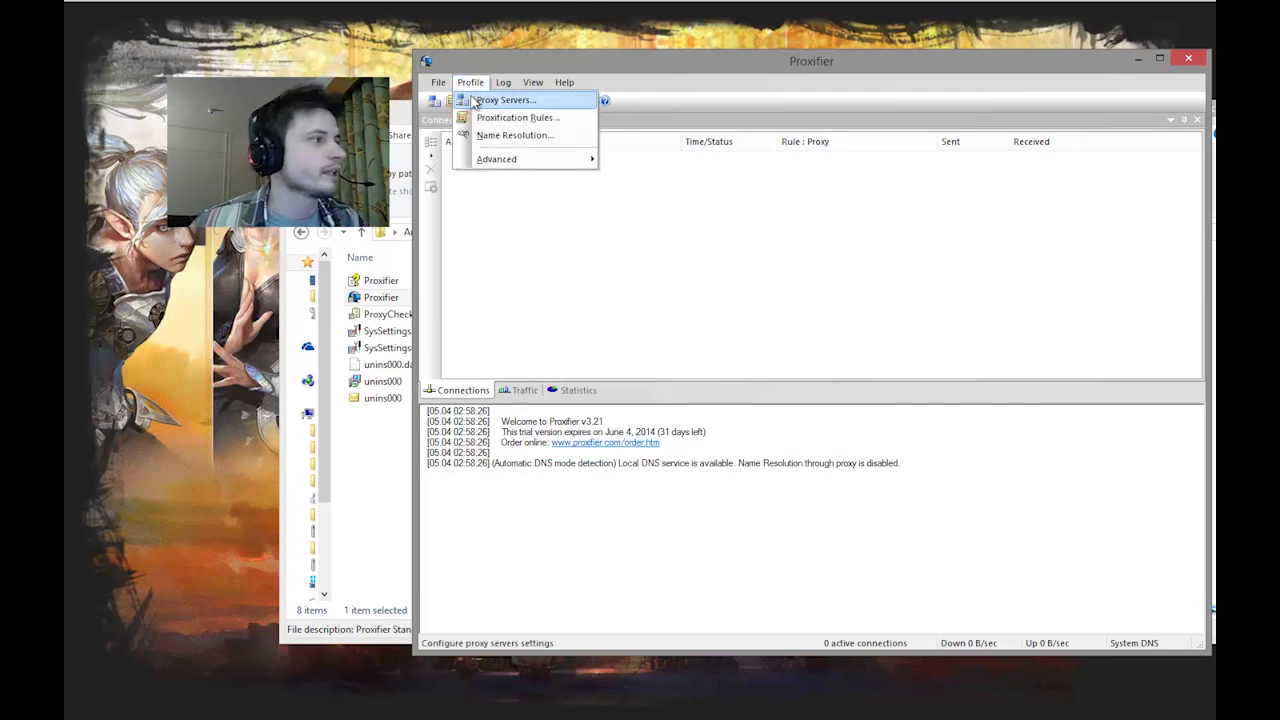
Add a SOCKS Version 5 proxy server at 127.0.0.1, port 1777.
left_click(490, 103)
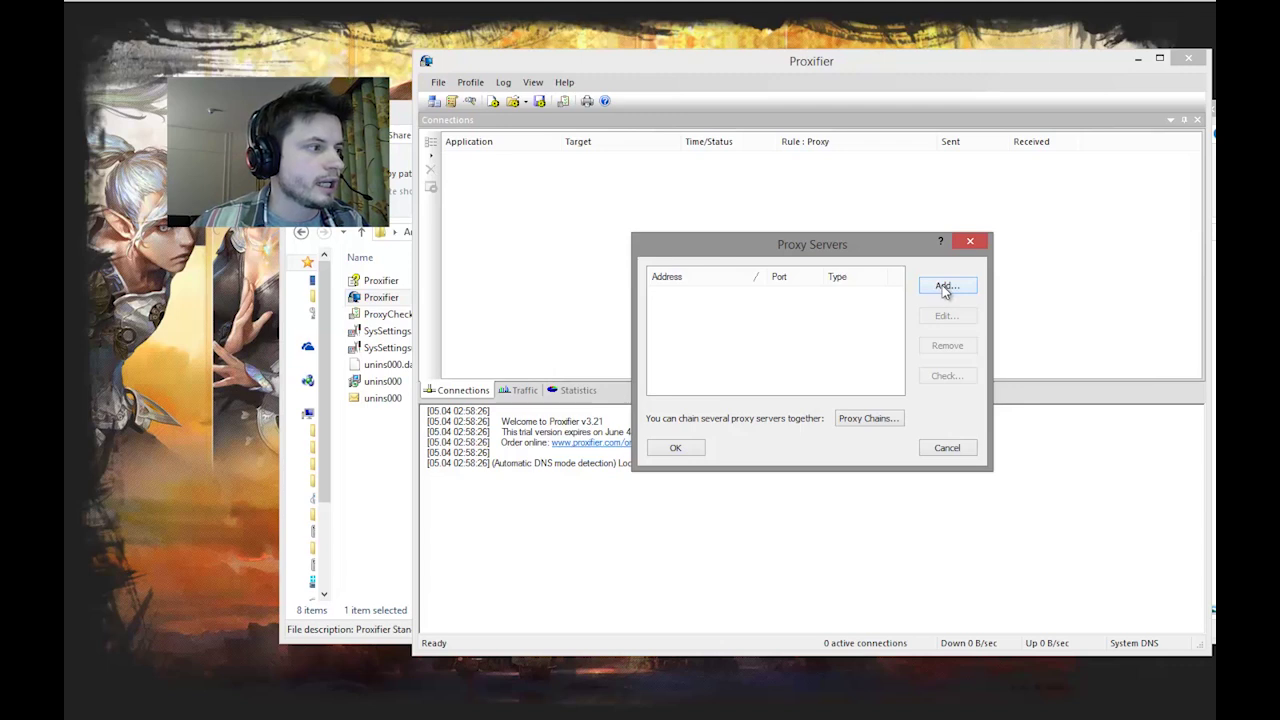
left_click(943, 290)
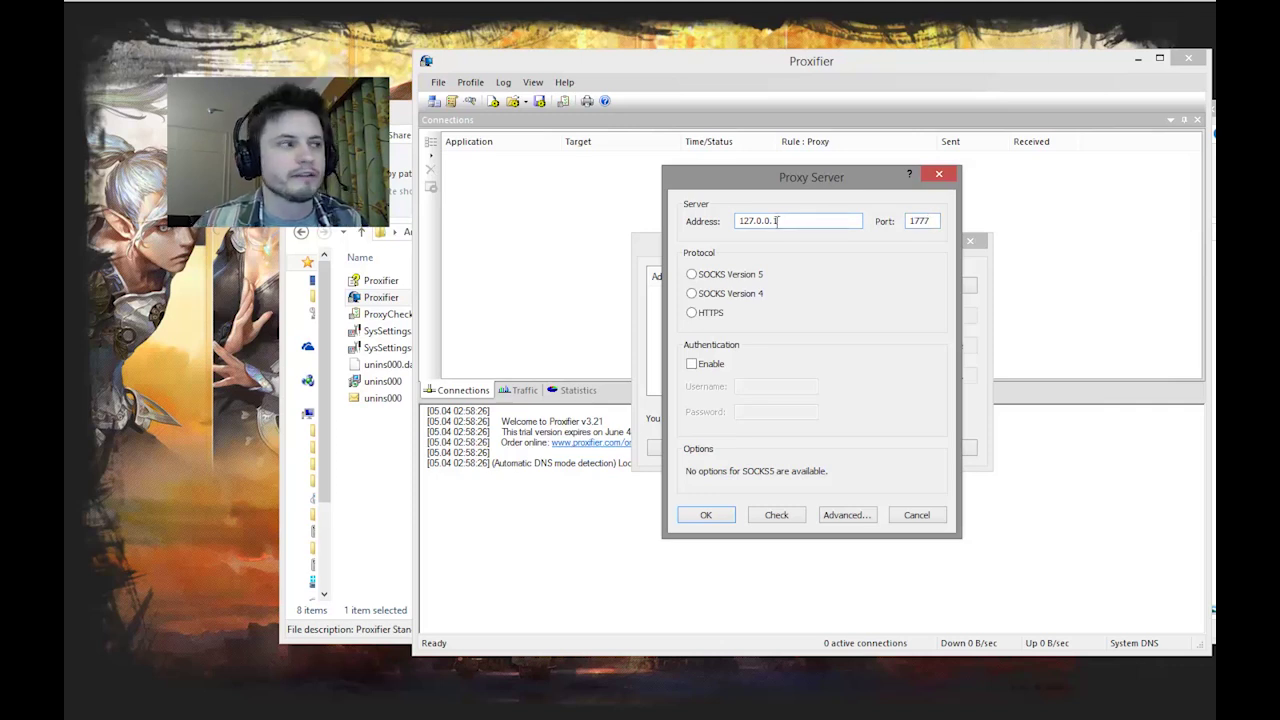
type("1")
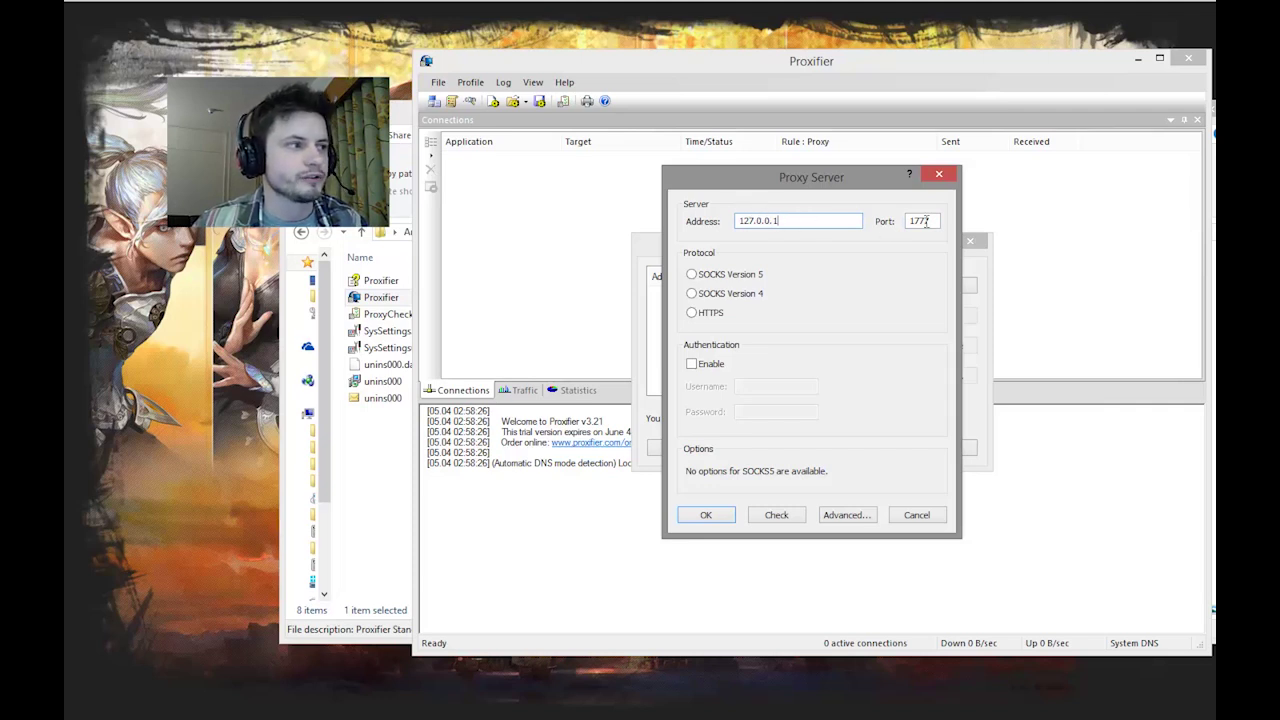
key("Tab")
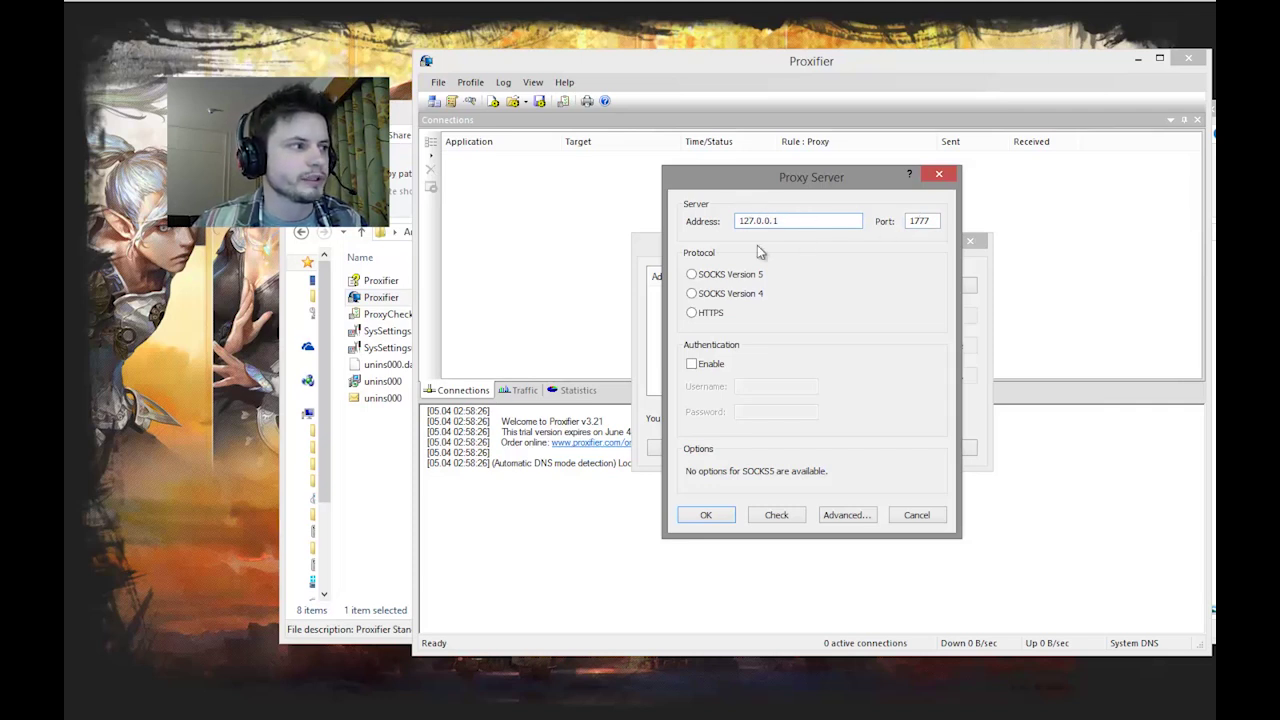
left_click(692, 276)
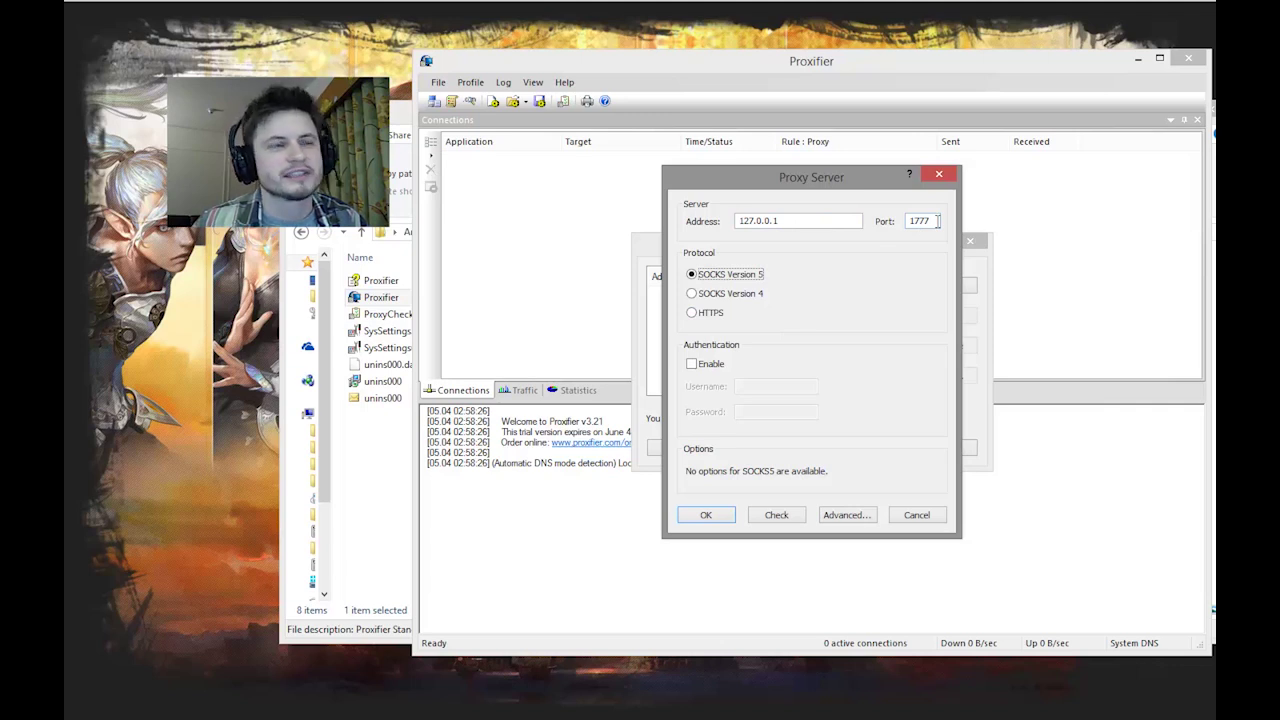
left_click(707, 516)
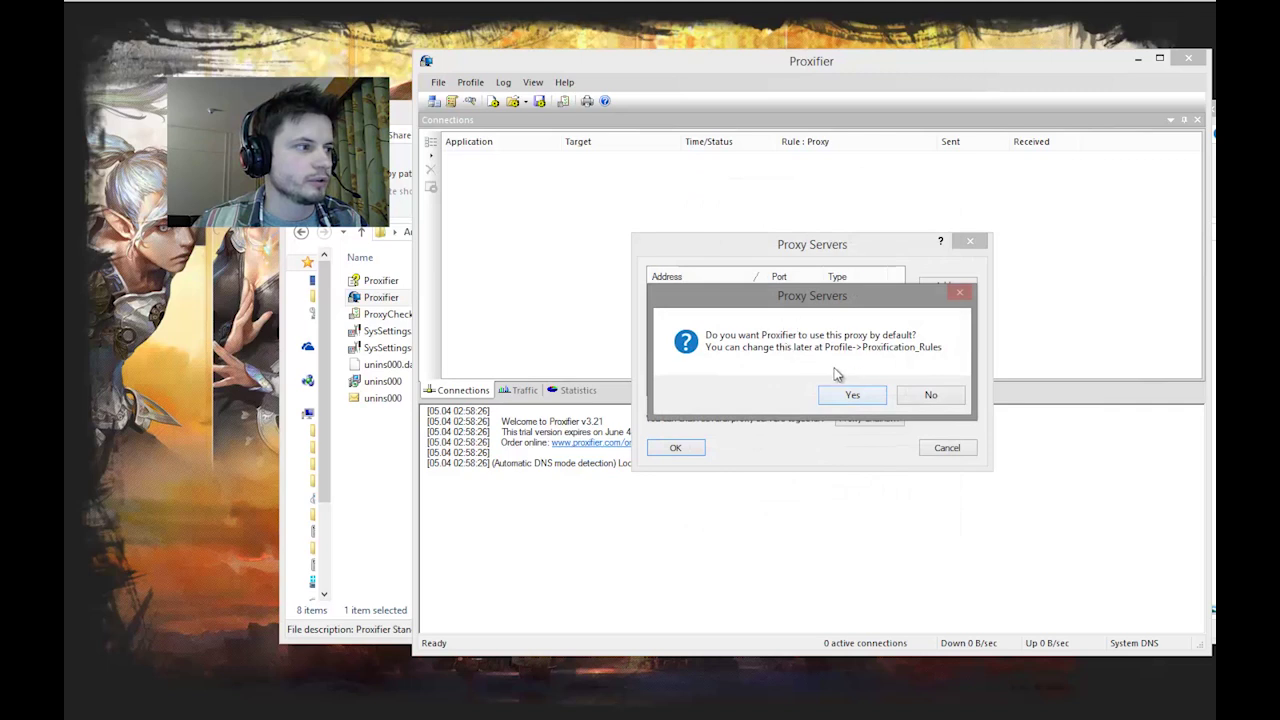
Make the new proxy the default rule and close the proxy servers list.
left_click(853, 394)
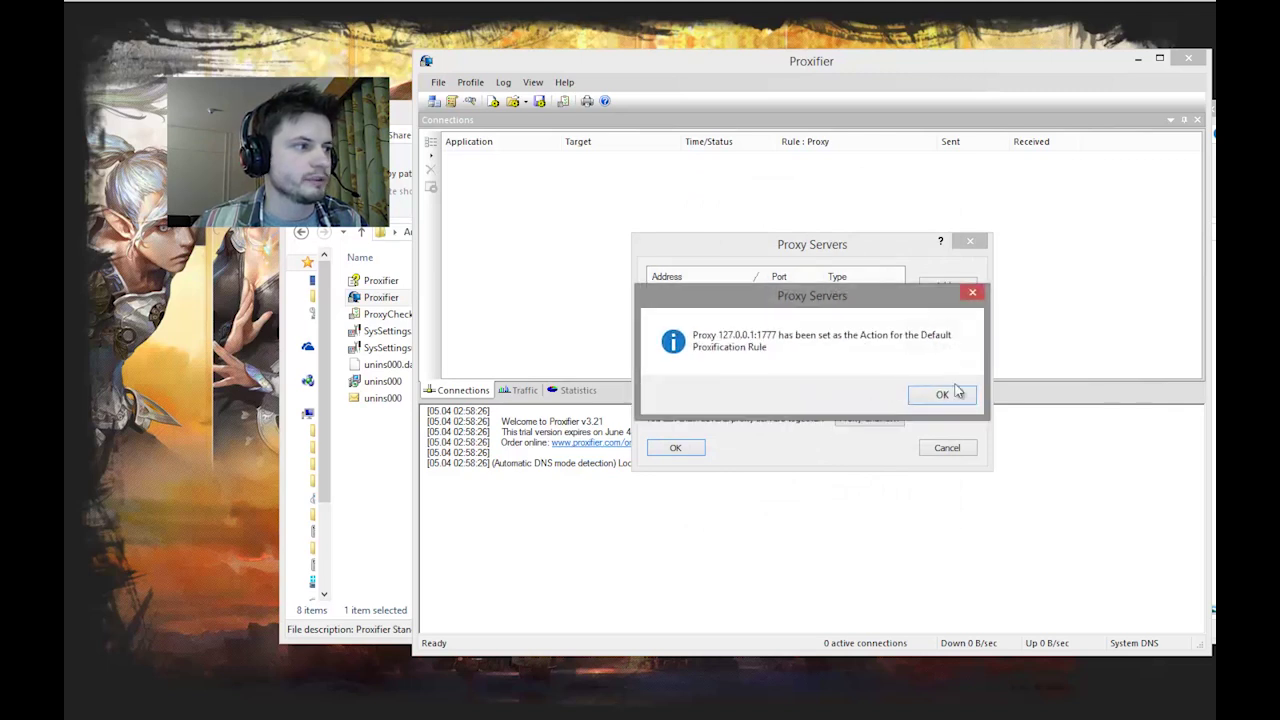
left_click(941, 394)
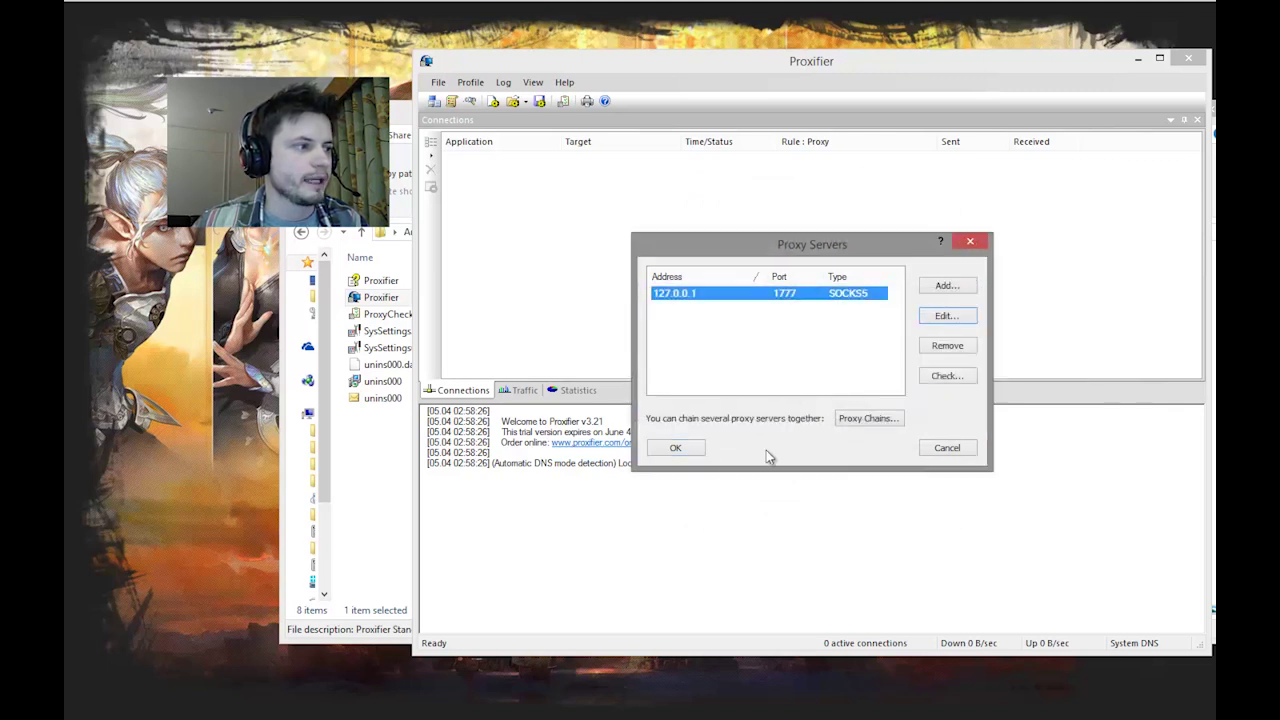
left_click(686, 451)
left_click(706, 452)
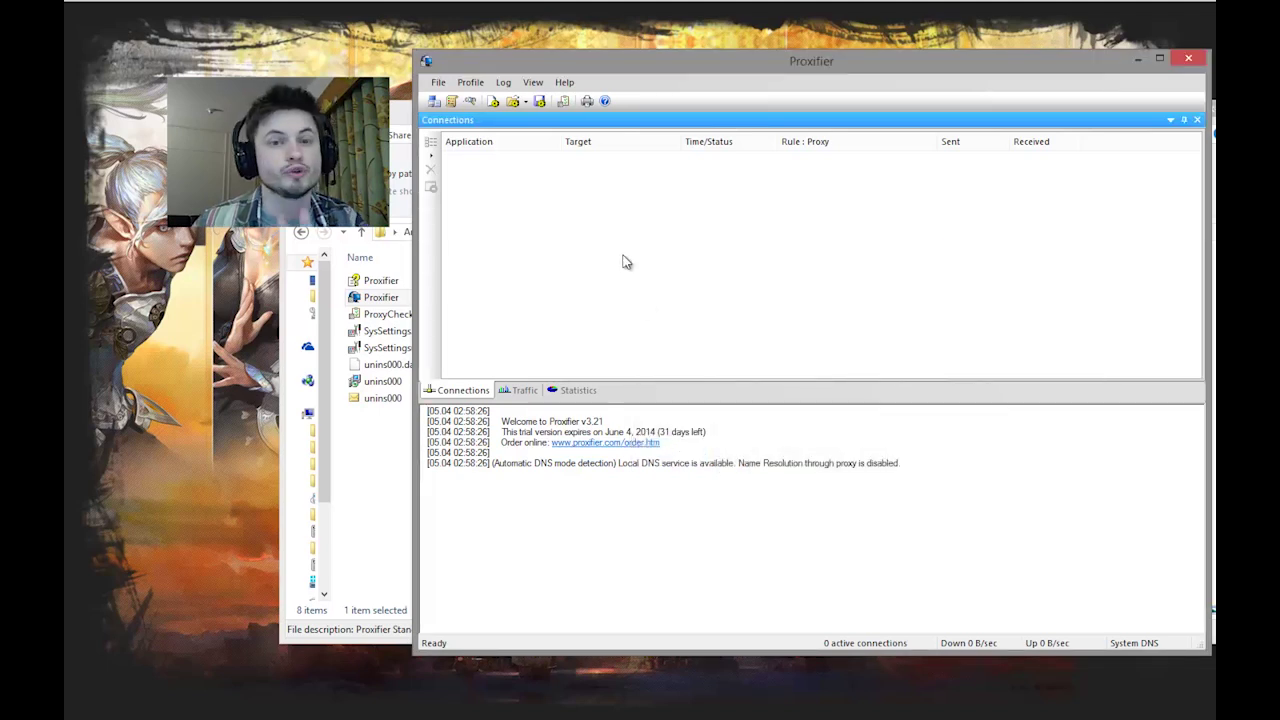
In Proxification Rules, deselect Localhost, add a new rule, and browse for its program.
left_click(476, 85)
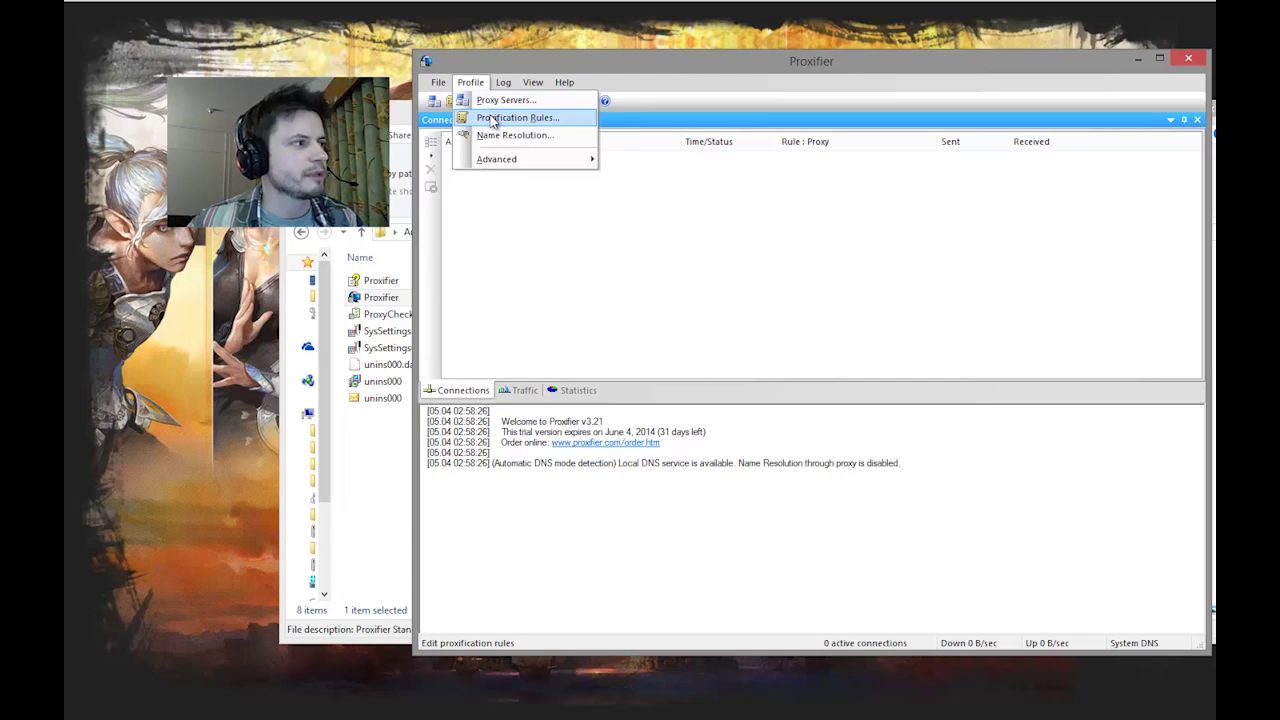
left_click(492, 119)
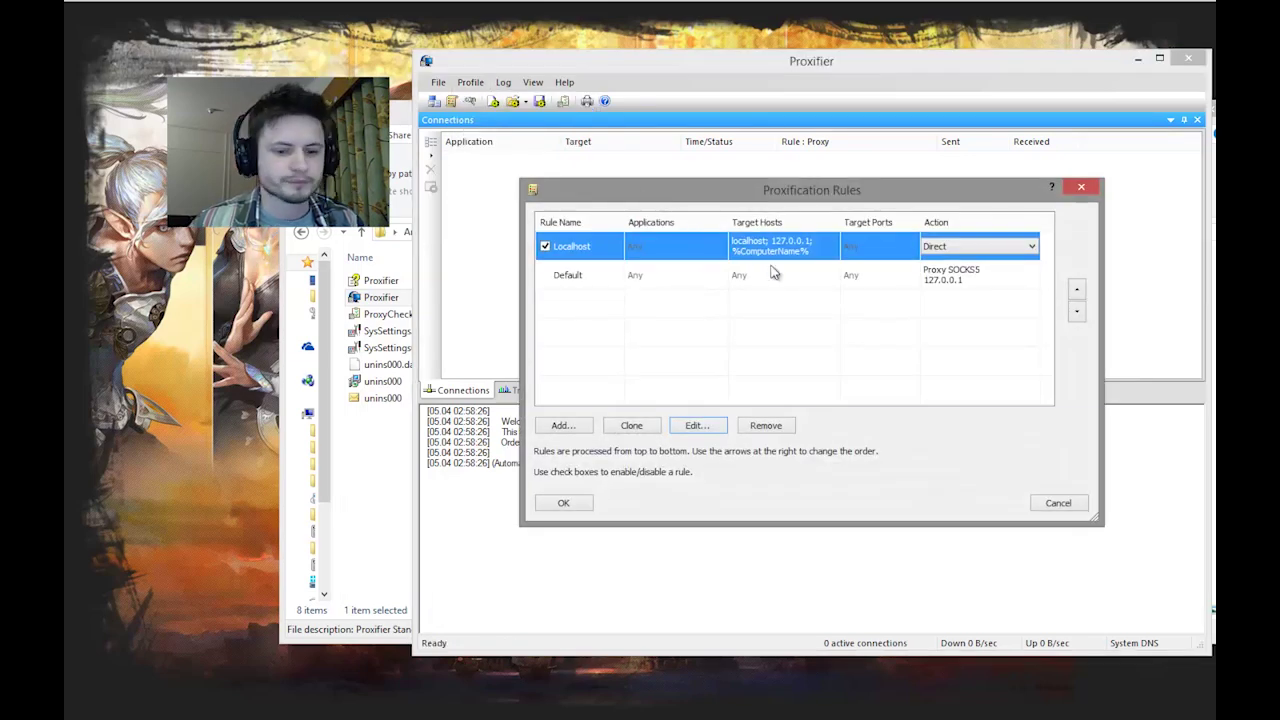
left_click(620, 331)
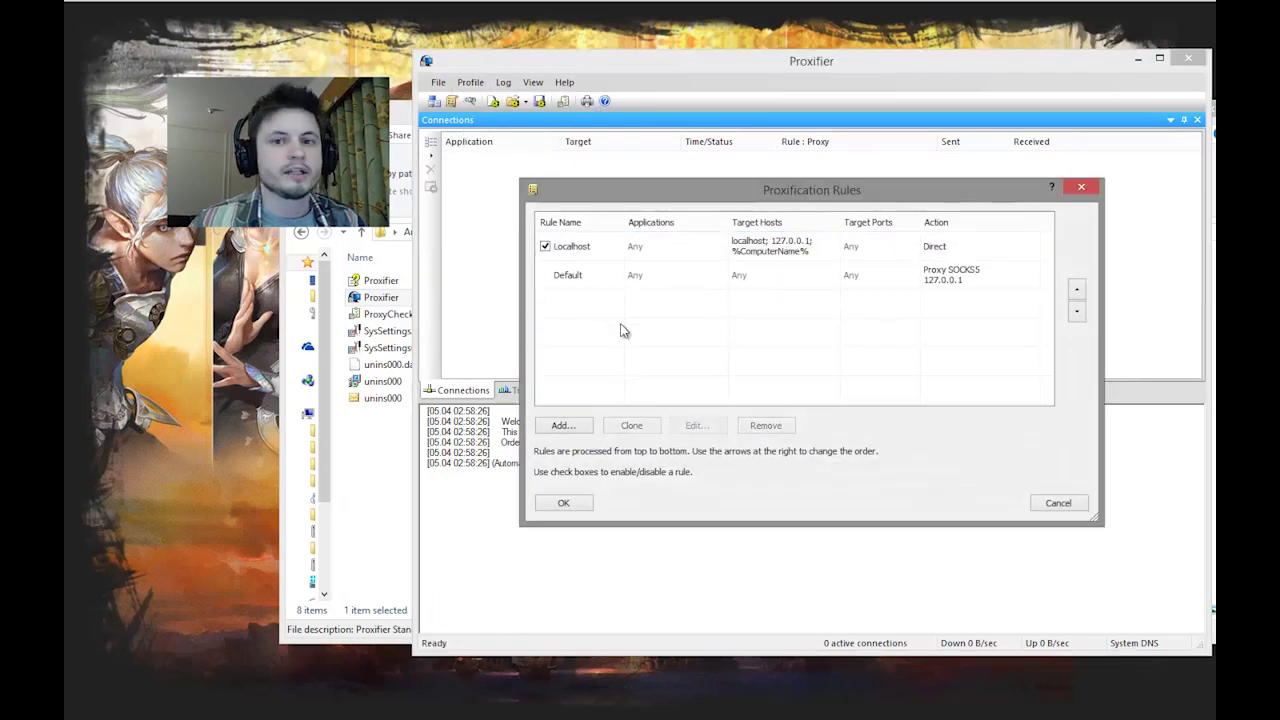
left_click(563, 426)
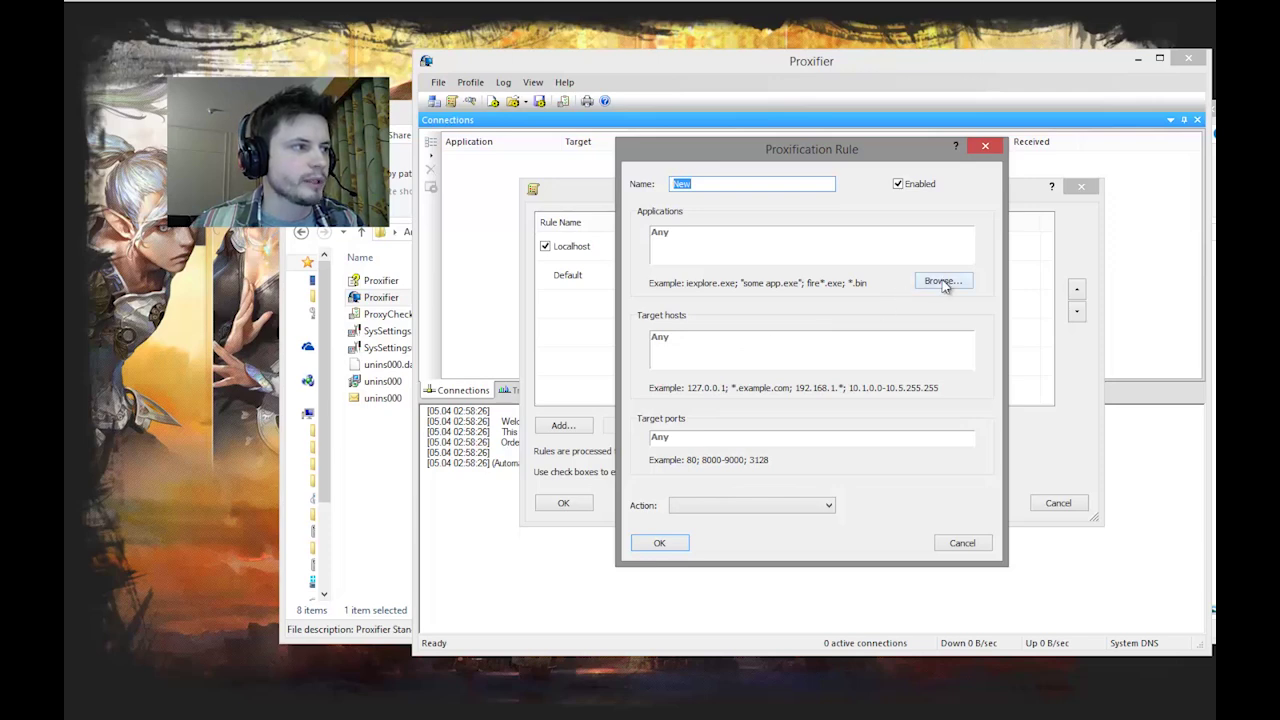
left_click(942, 282)
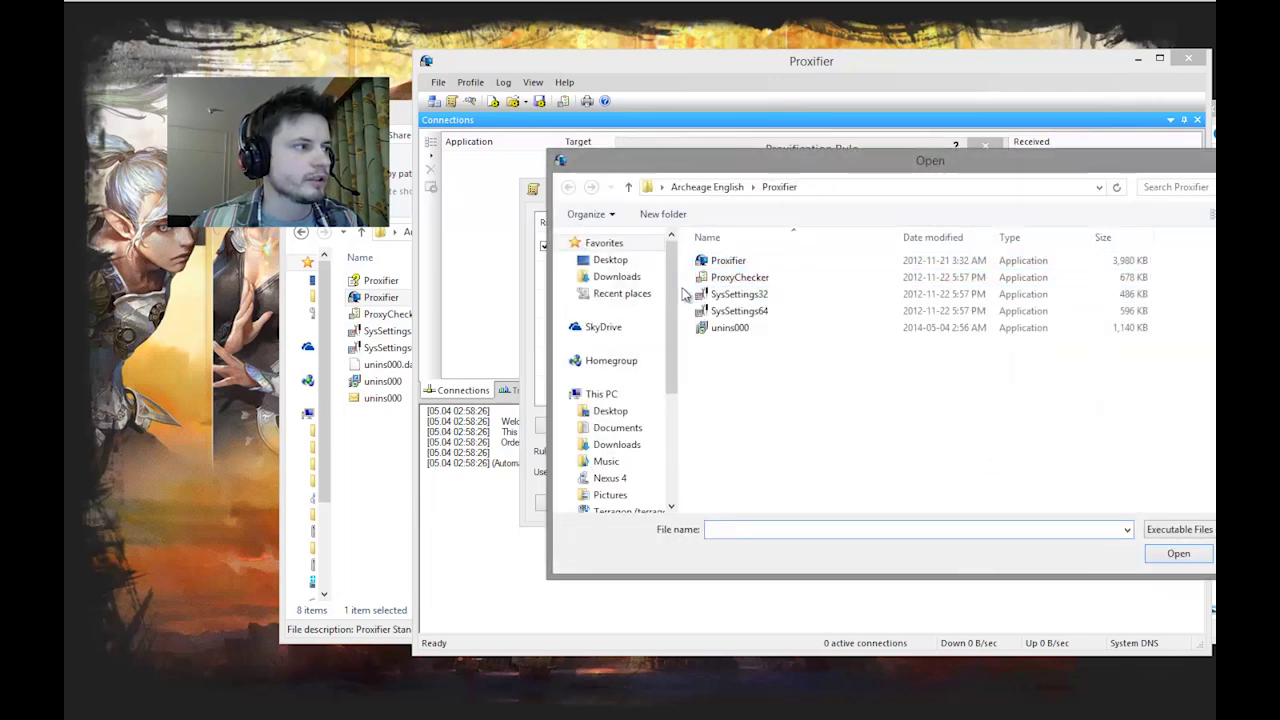
Pick archeage.exe from C:\games\Archeage\ArcheAge\Bin32 as the rule's application.
left_click_drag(684, 293, 604, 290)
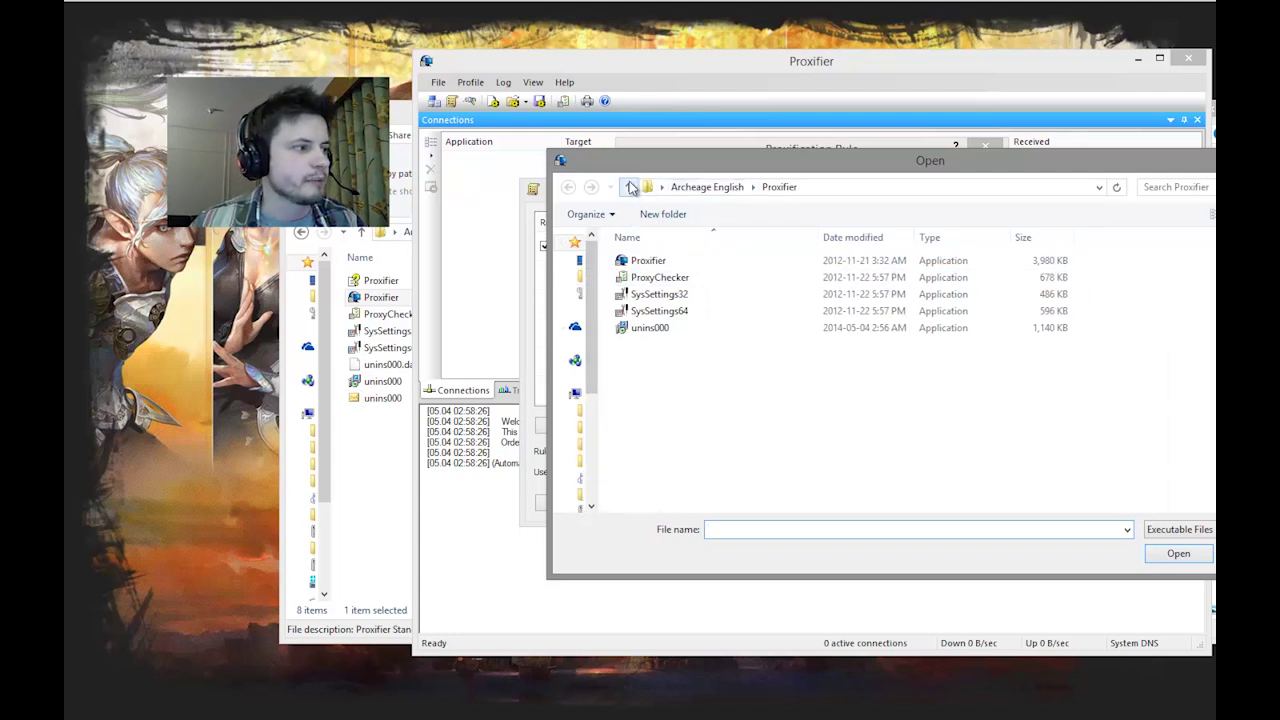
left_click(1099, 188)
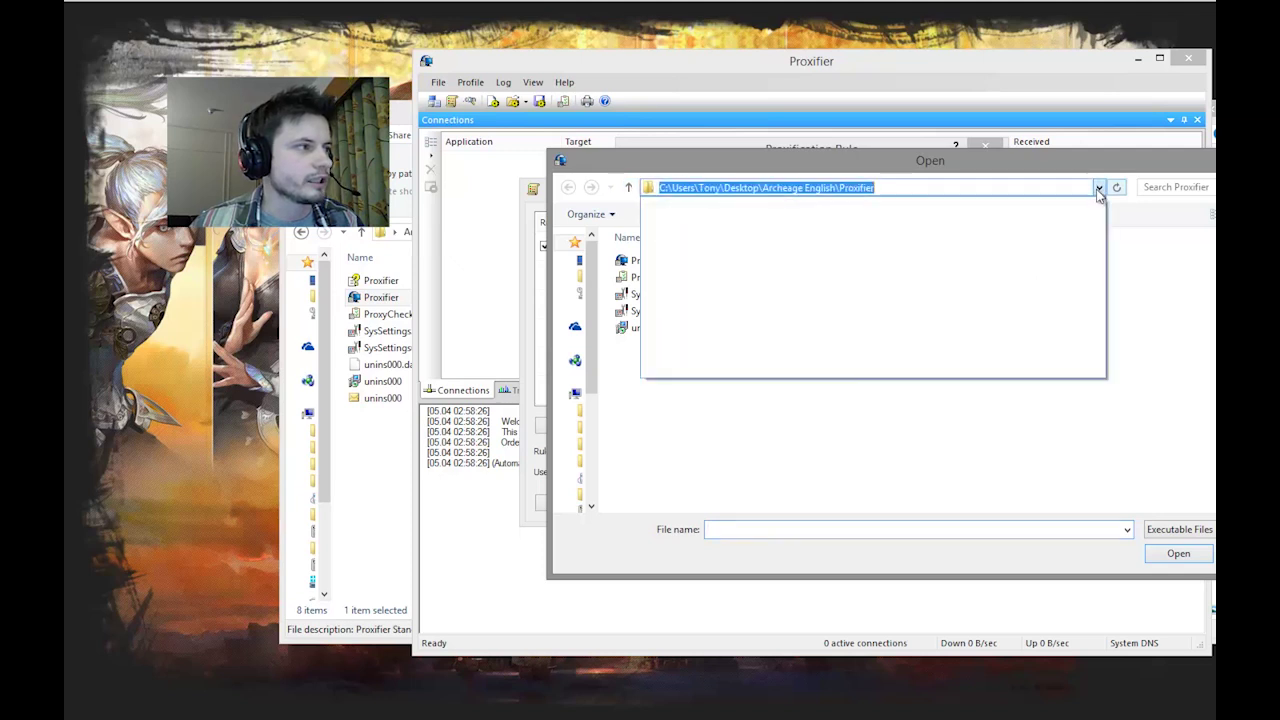
left_click(1099, 188)
left_click(757, 423)
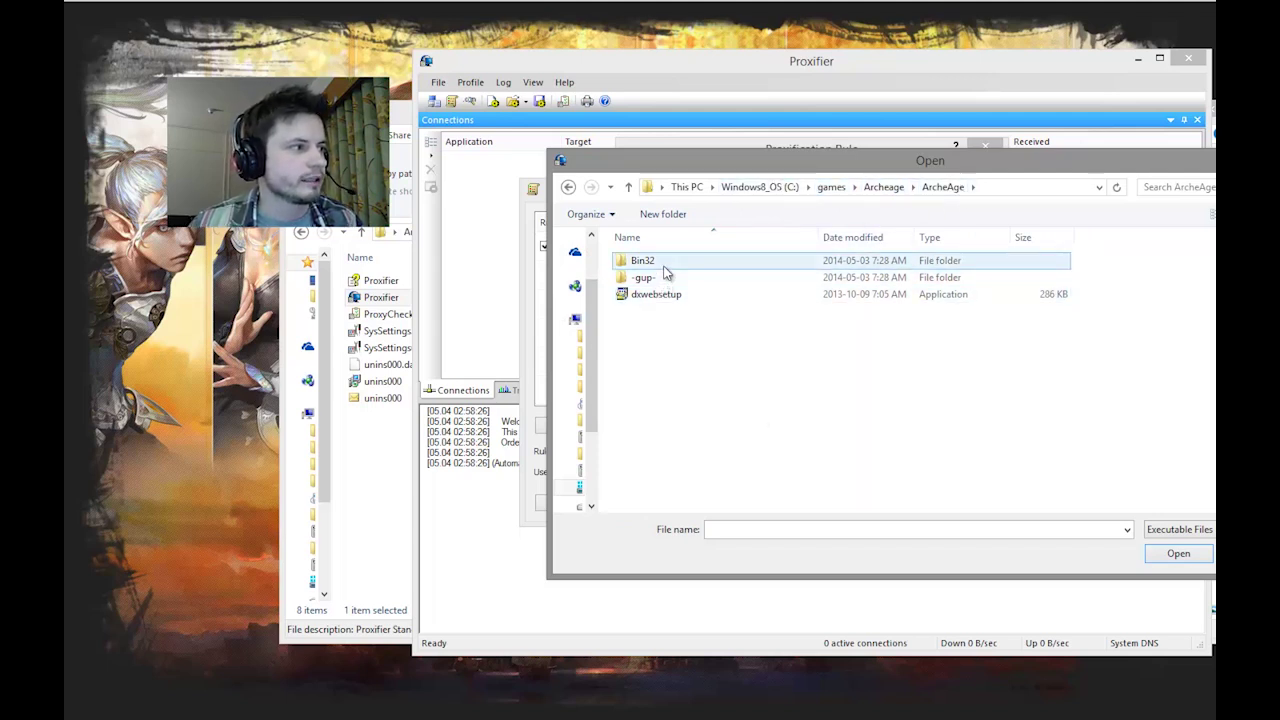
left_click(886, 187)
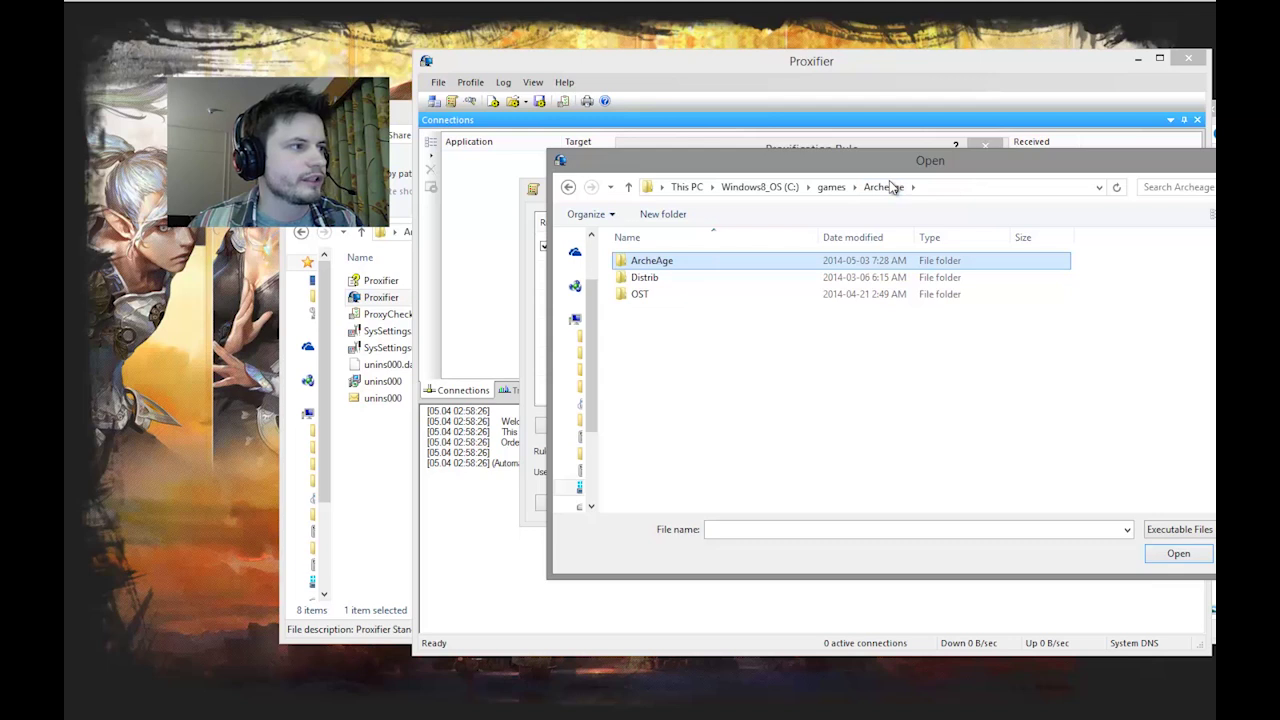
double_click(667, 264)
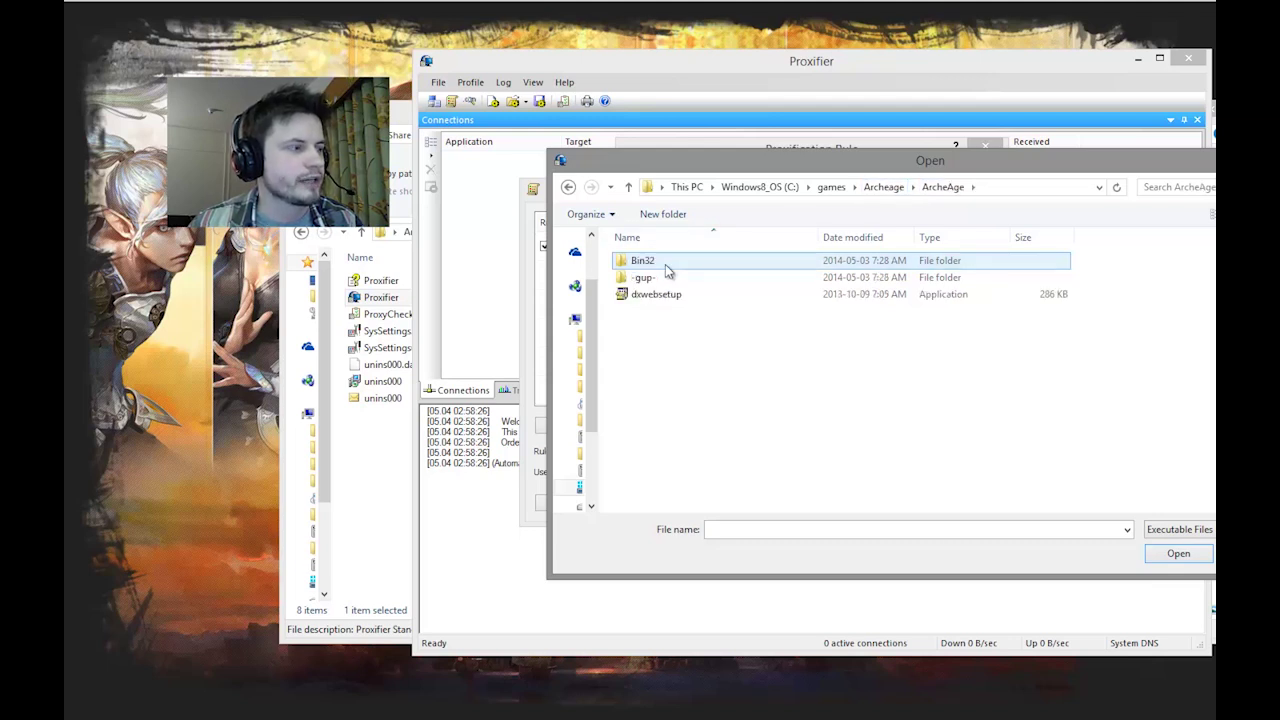
double_click(666, 264)
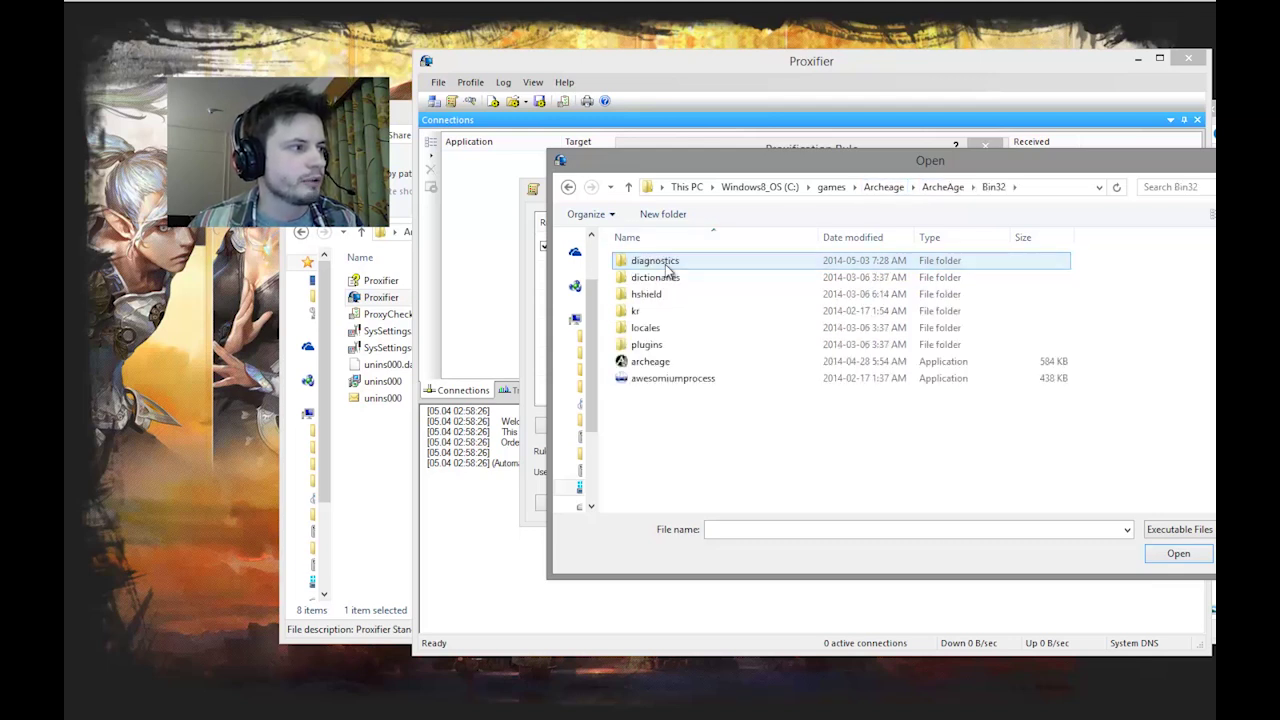
double_click(658, 366)
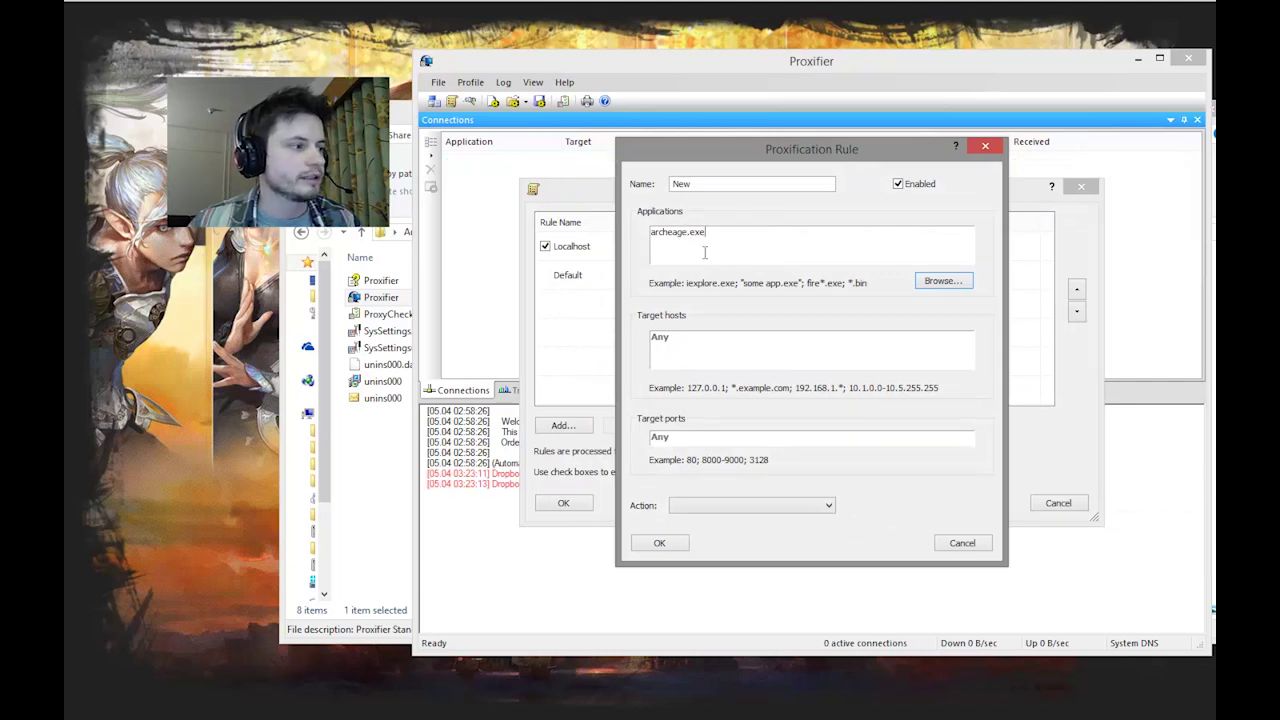
Set the rule's action to Proxy SOCKS5 127.0.0.1 and save it in the rules list.
left_click(731, 509)
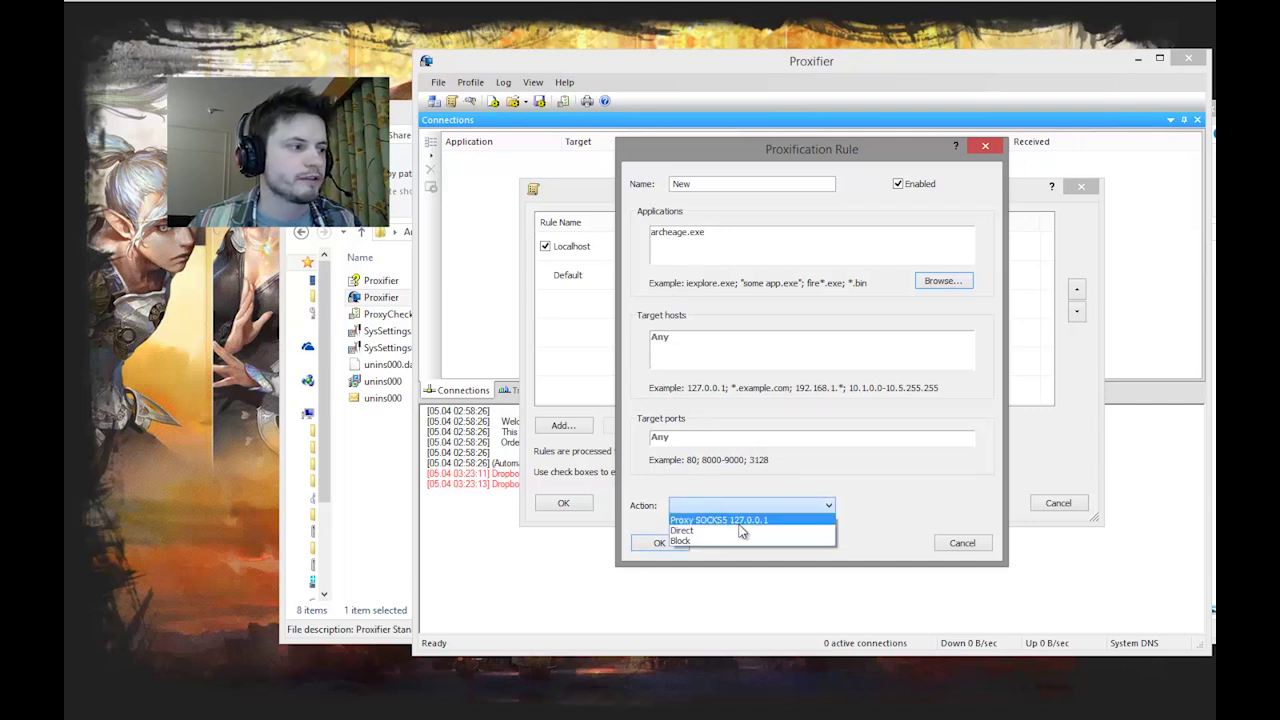
left_click(747, 524)
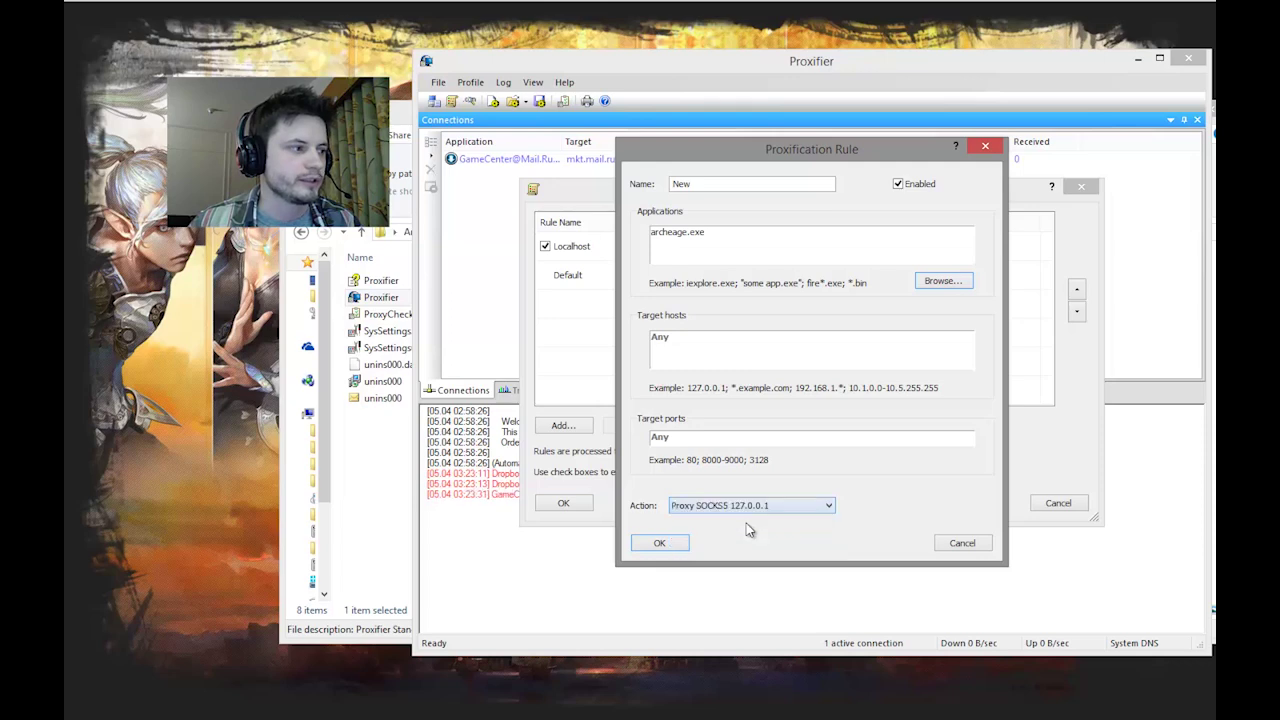
left_click(660, 543)
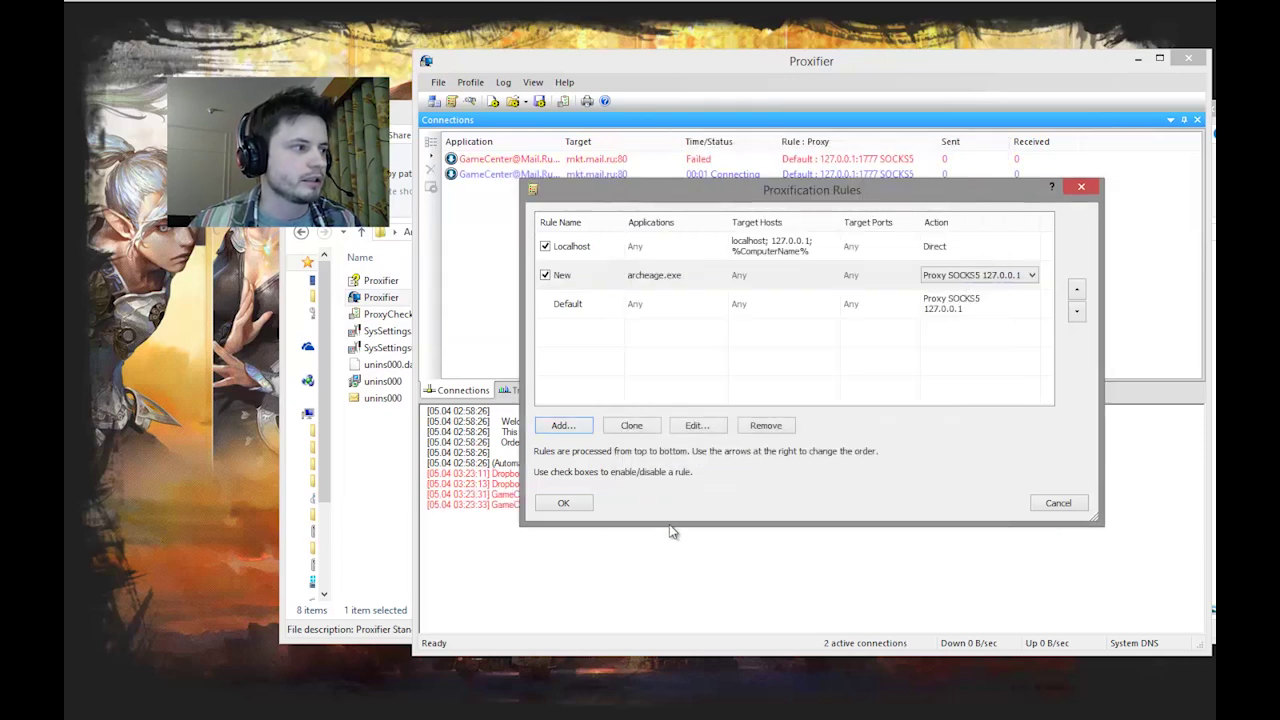
left_click(586, 502)
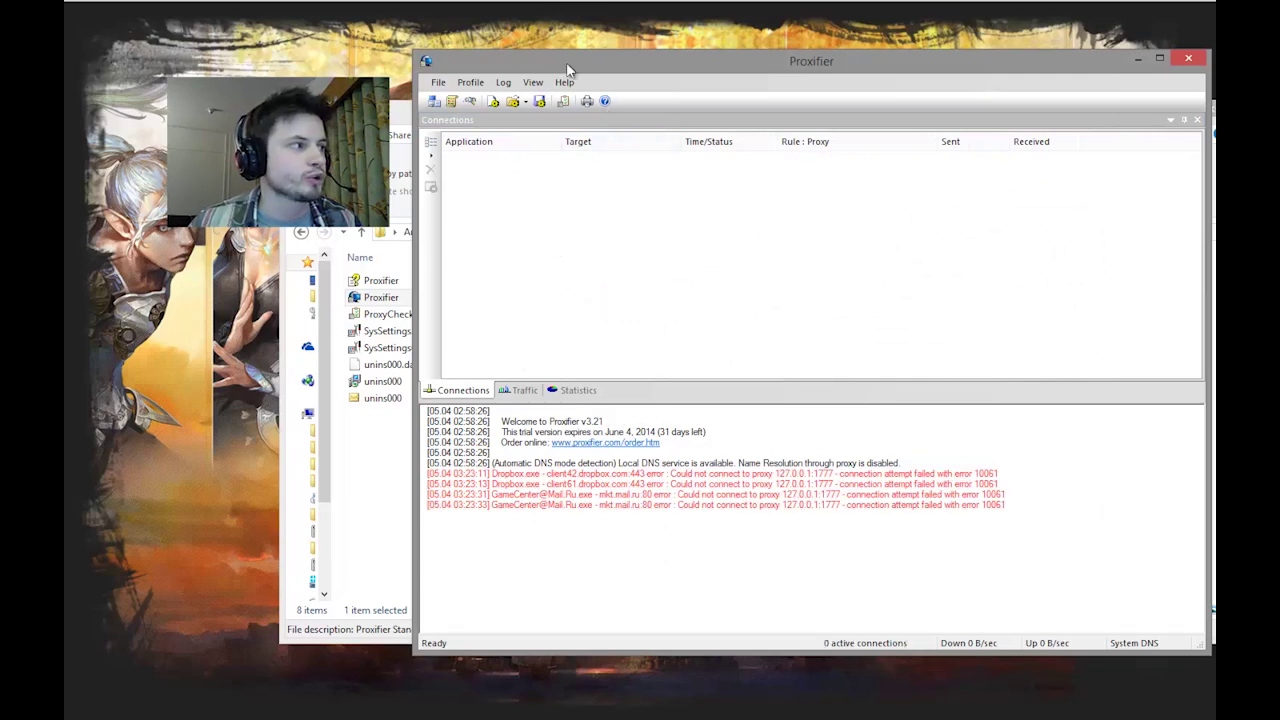
left_click_drag(567, 70, 586, 70)
Shrink and shift the Proxifier window up and right to reveal the Explorer folder.
left_click_drag(437, 48, 640, 244)
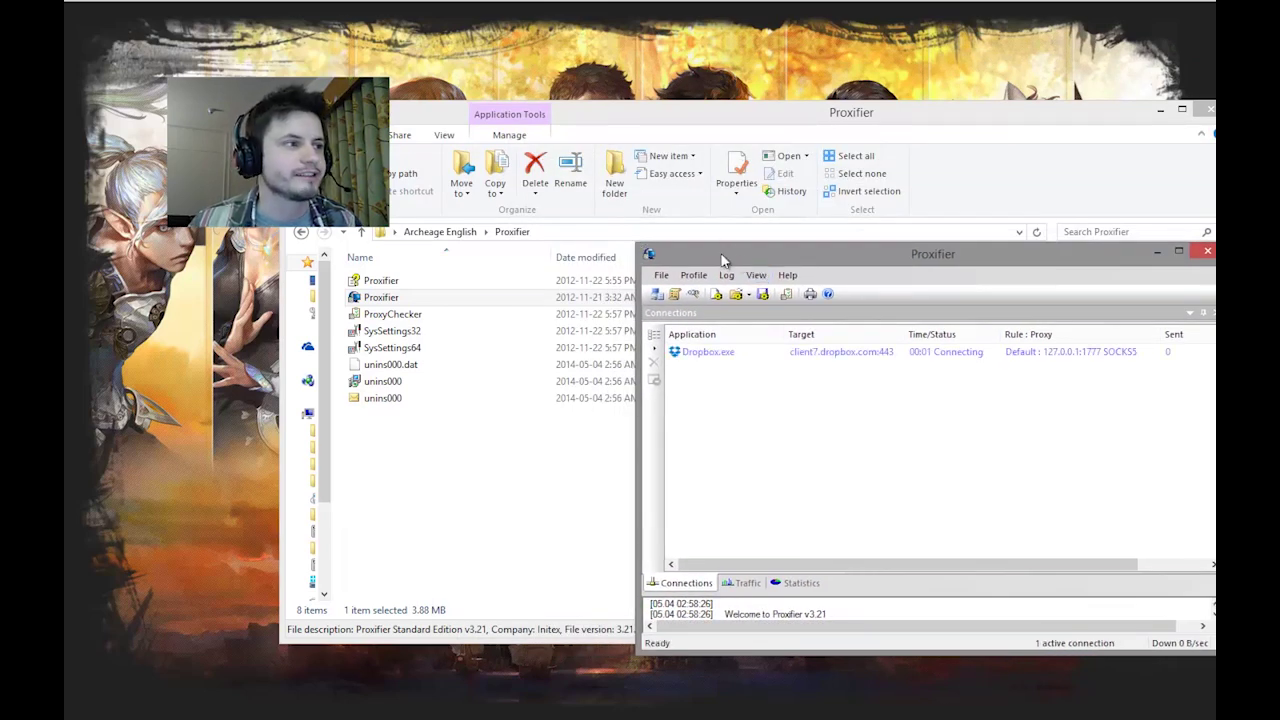
left_click_drag(726, 259, 731, 104)
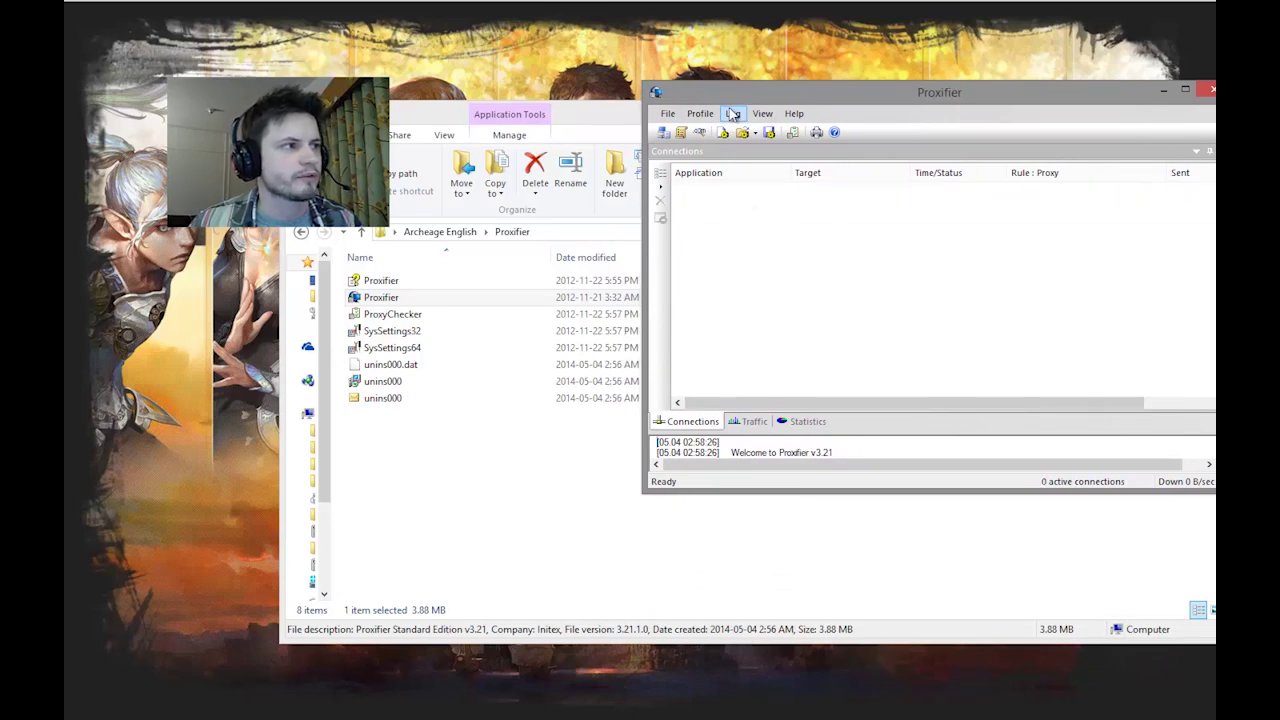
left_click_drag(740, 103, 1214, 15)
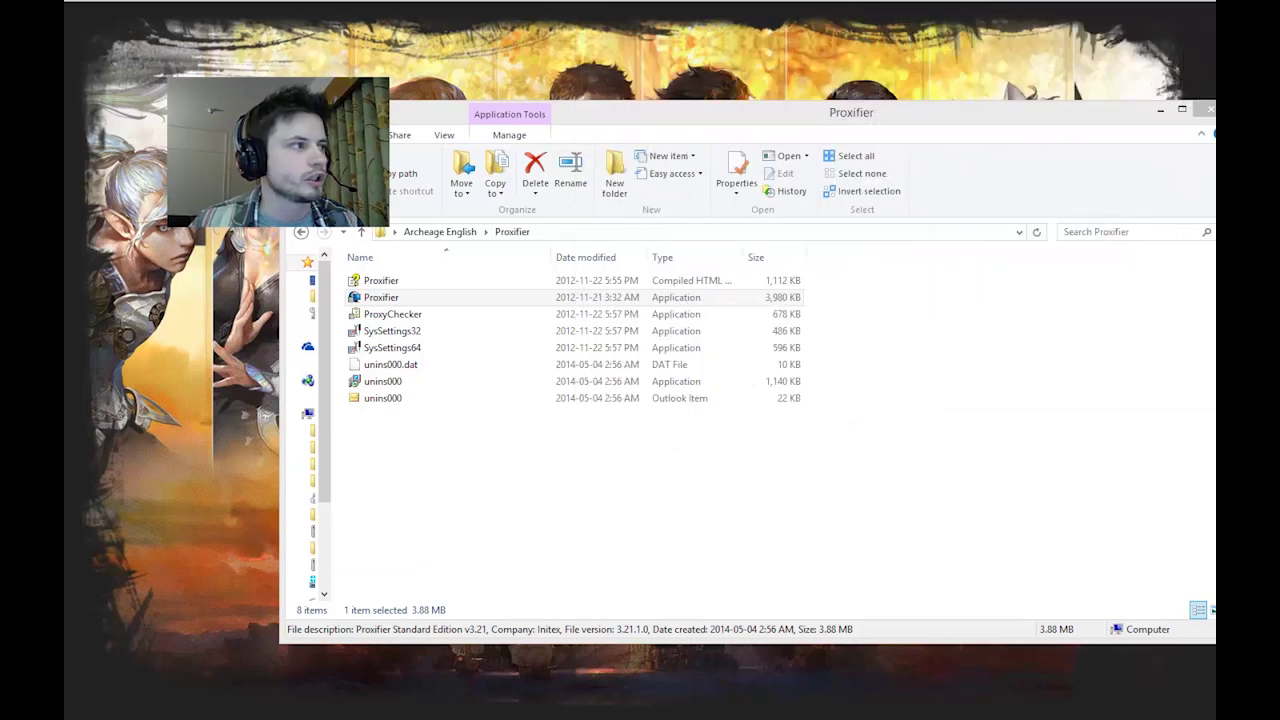
left_click_drag(817, 130, 785, 116)
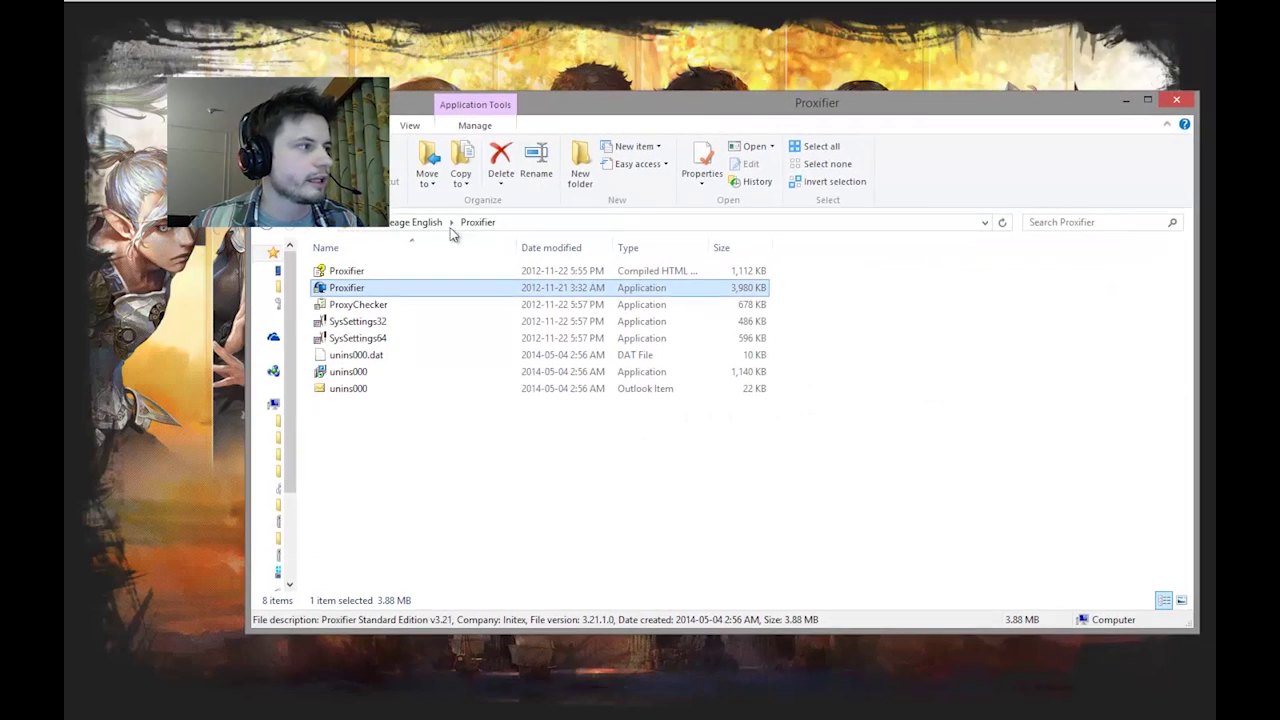
Open WP669F_AA_201_stripped under Archeage English and launch WP669, moving its window up.
left_click(429, 224)
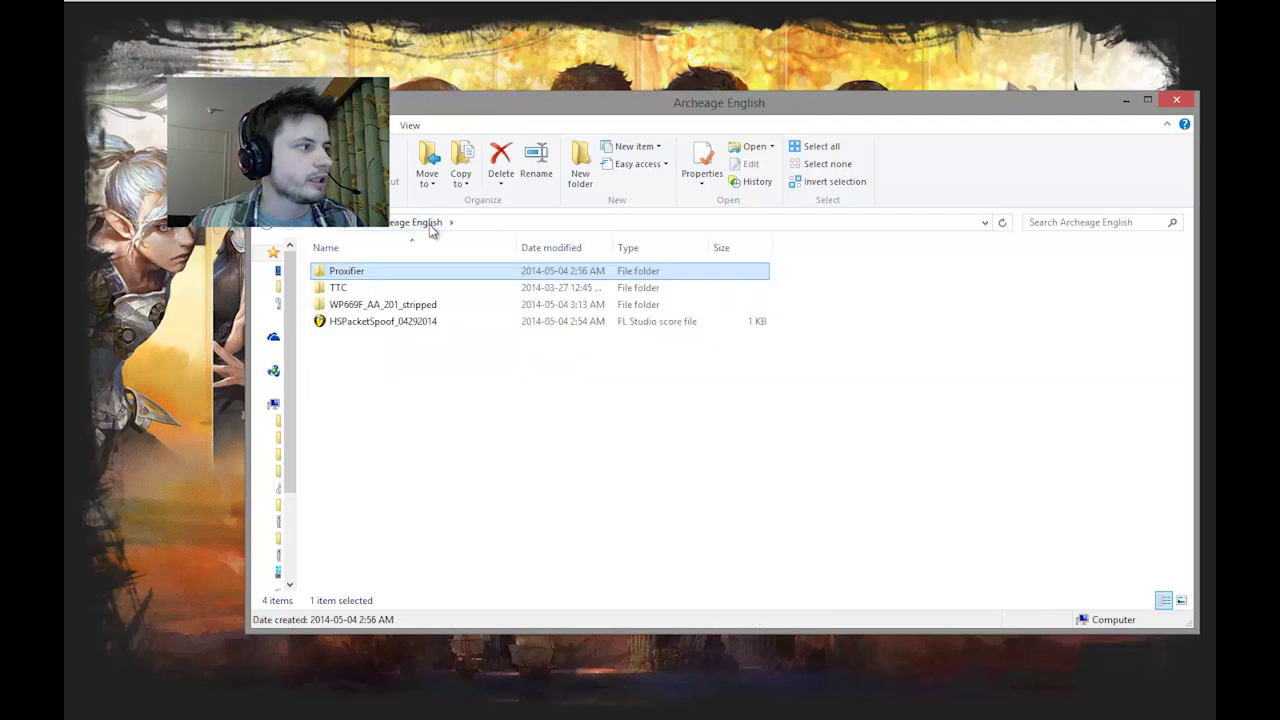
double_click(376, 304)
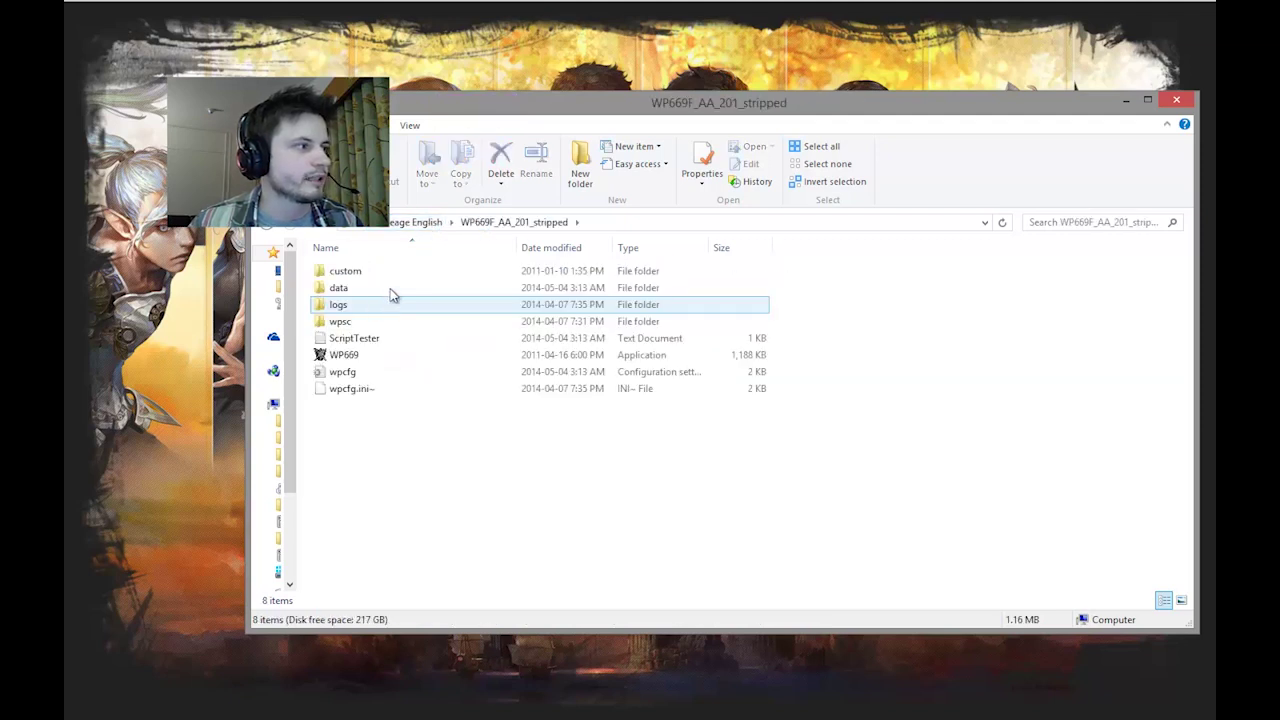
double_click(355, 355)
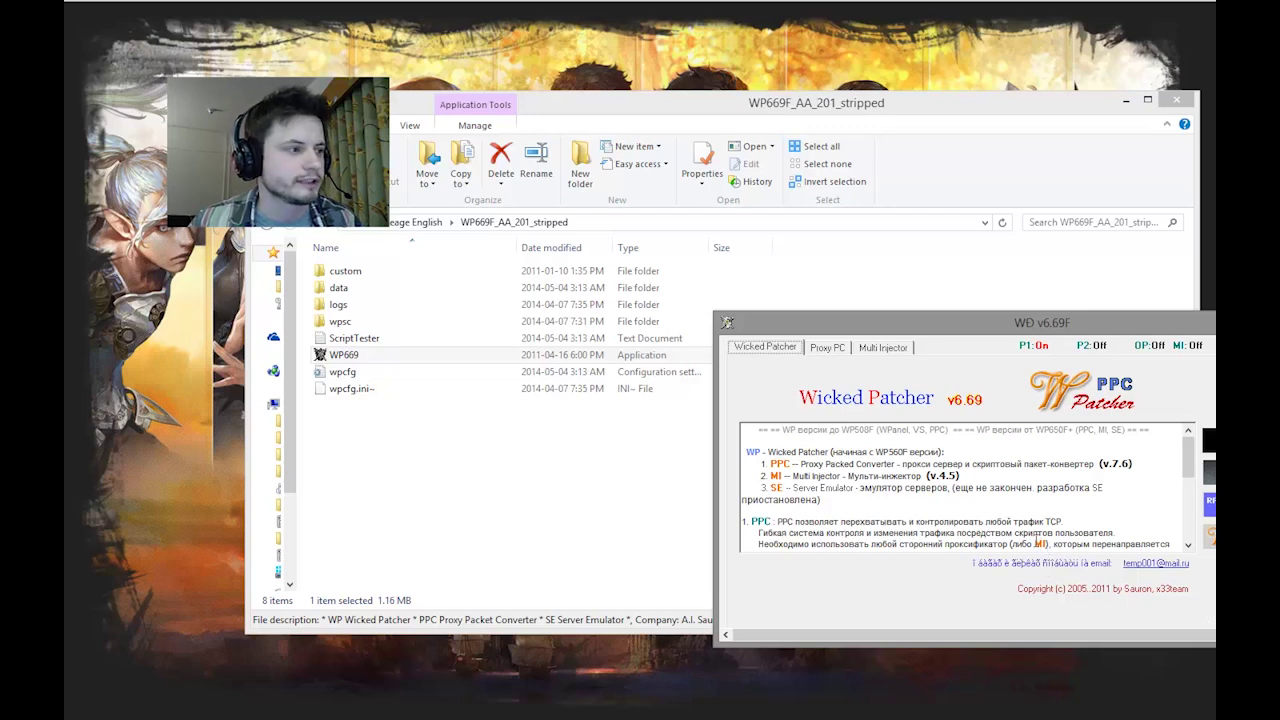
left_click_drag(960, 320, 836, 211)
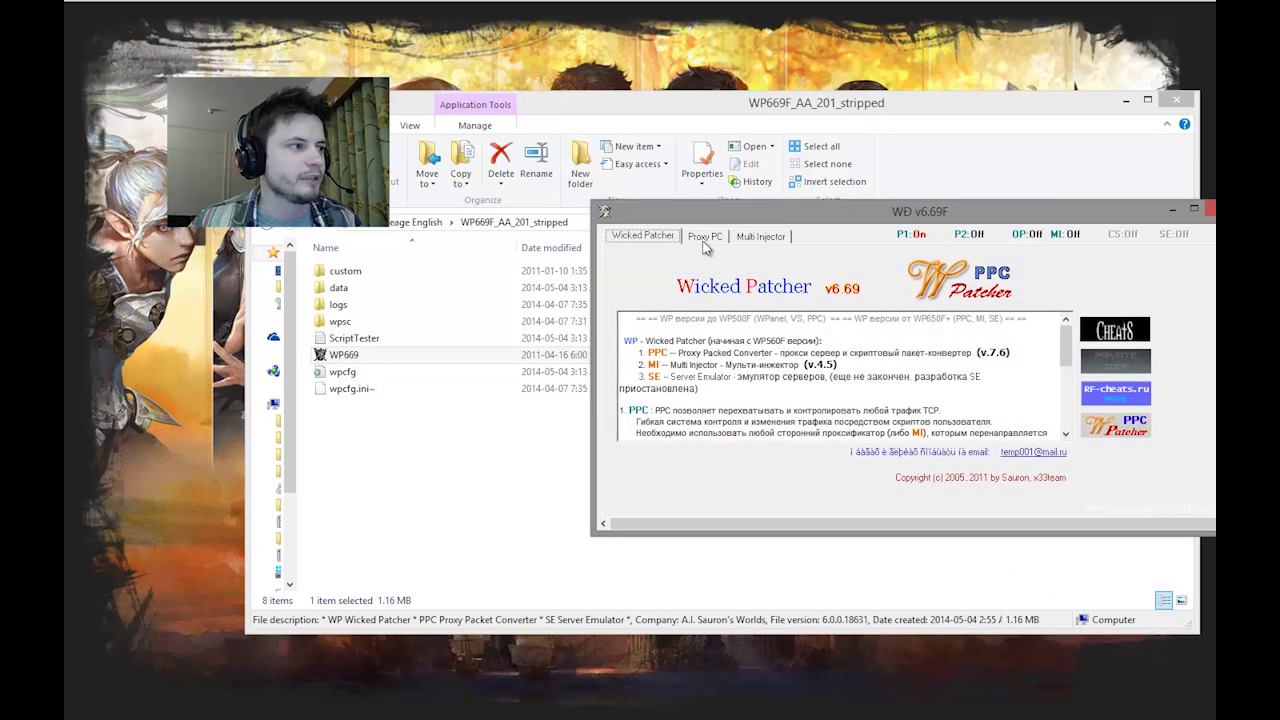
Switch to Proxy PC, accept Proxifier's direct-connection rule for WP669.exe, and open Packet Converter.
left_click(705, 239)
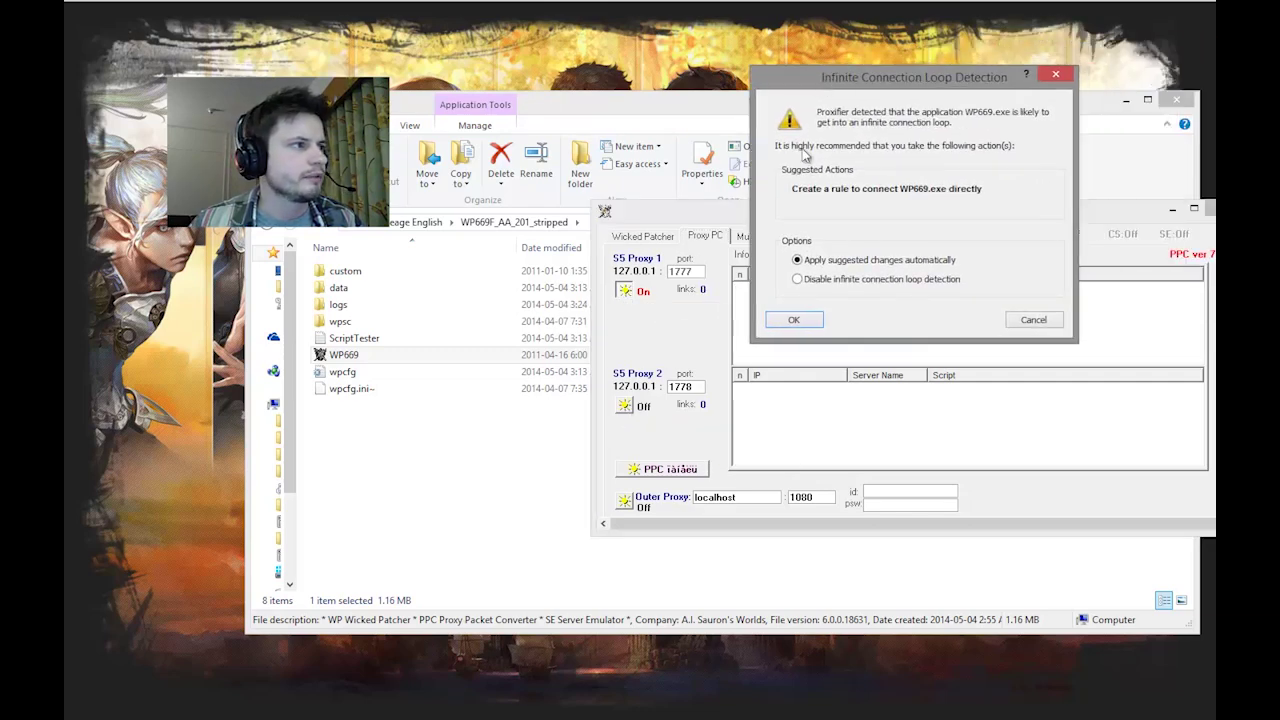
left_click(795, 320)
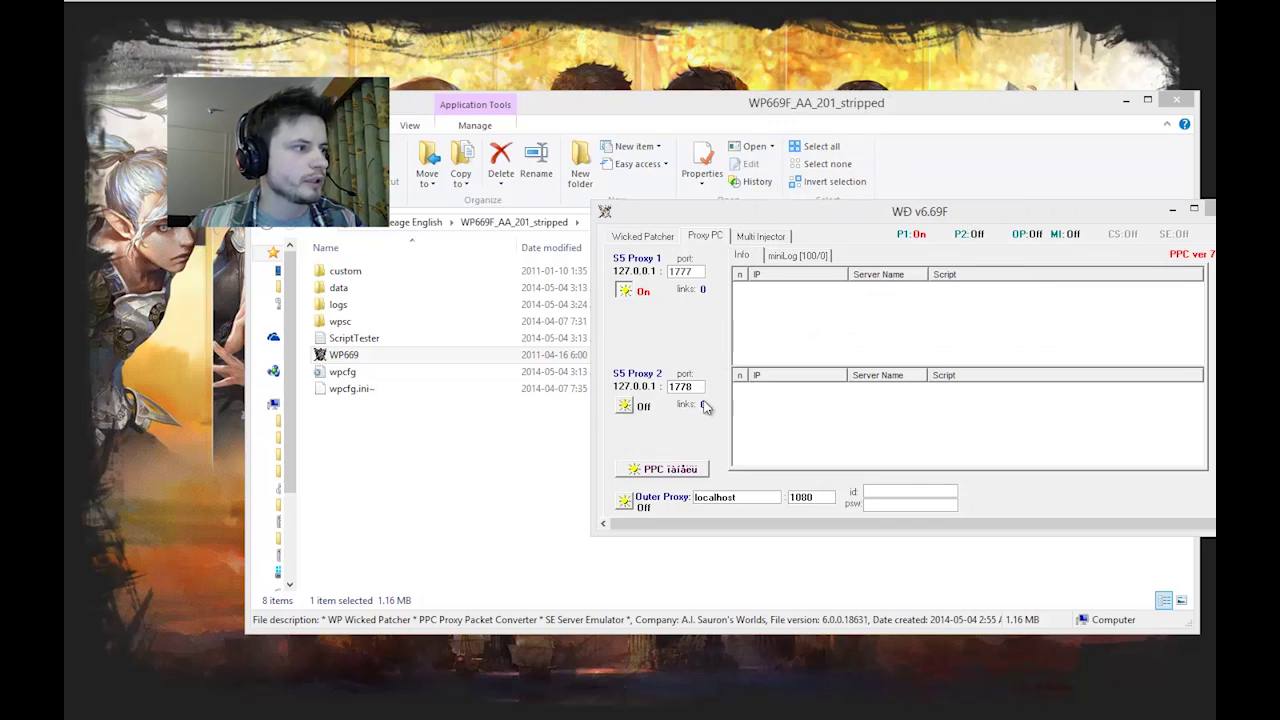
left_click(646, 476)
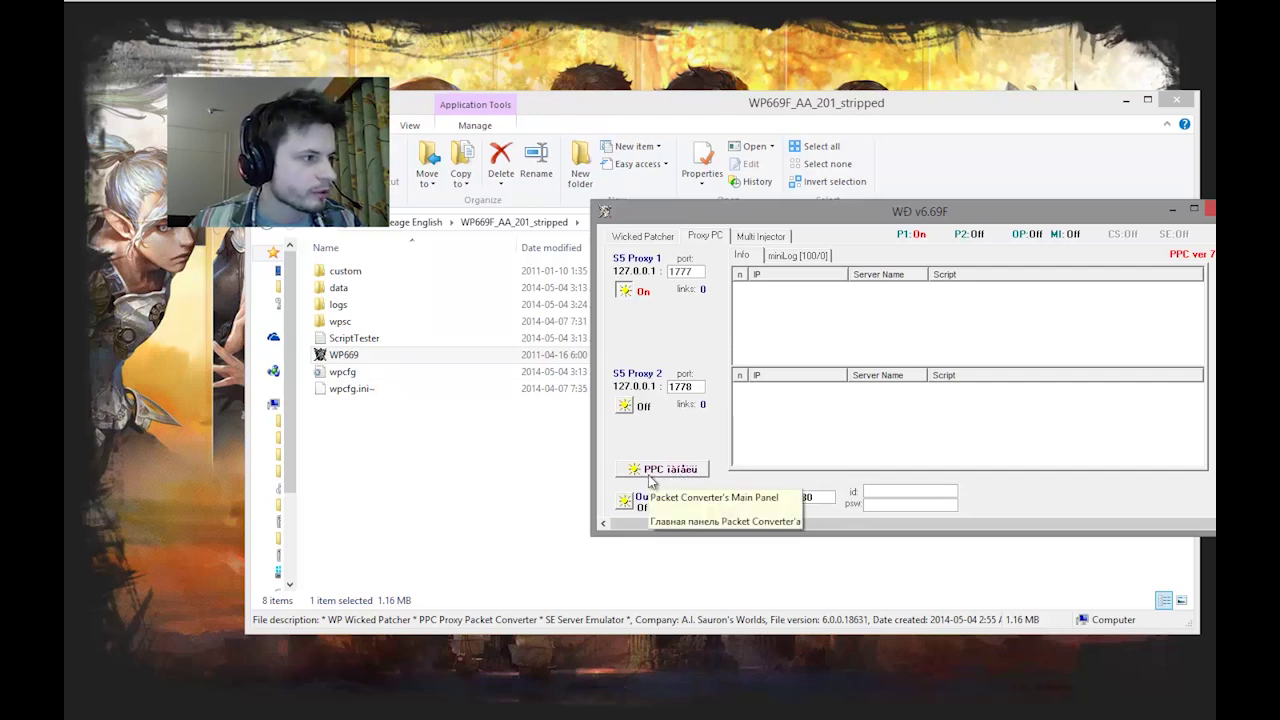
left_click(652, 470)
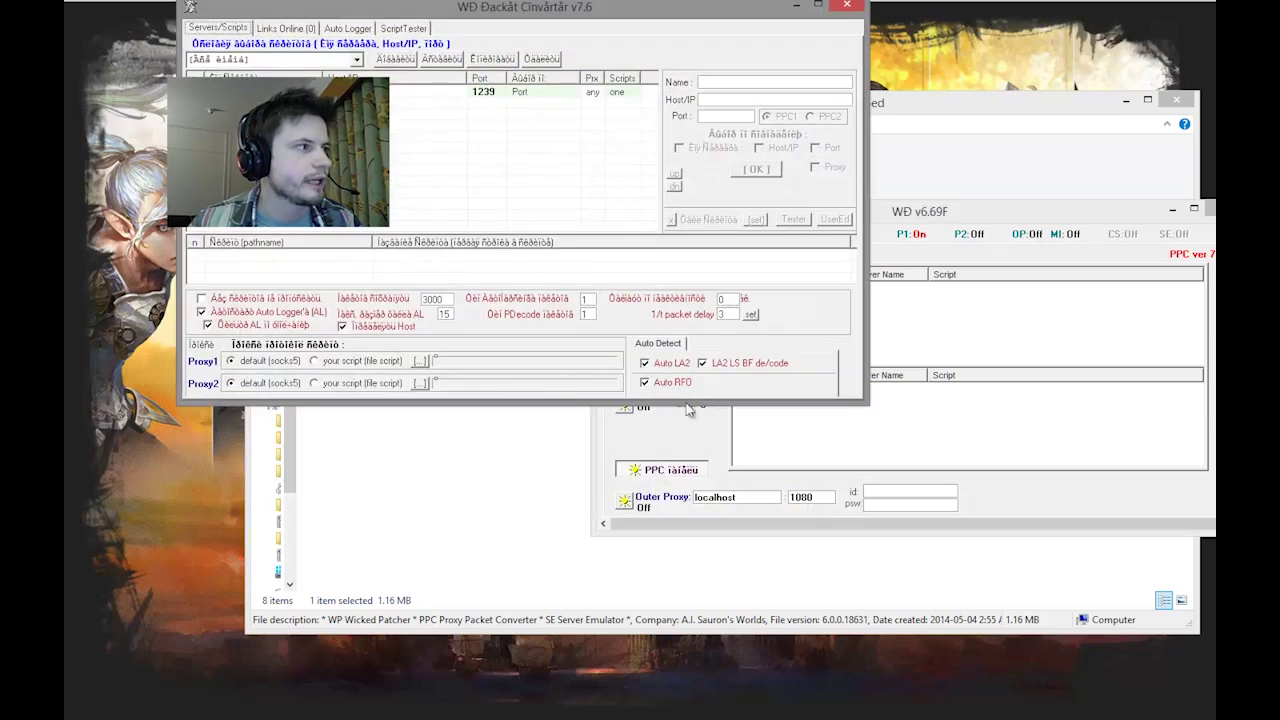
Select the ArcheAge server's empty script row 2 and use 'set' to bring up the script picker.
left_click_drag(628, 18, 945, 27)
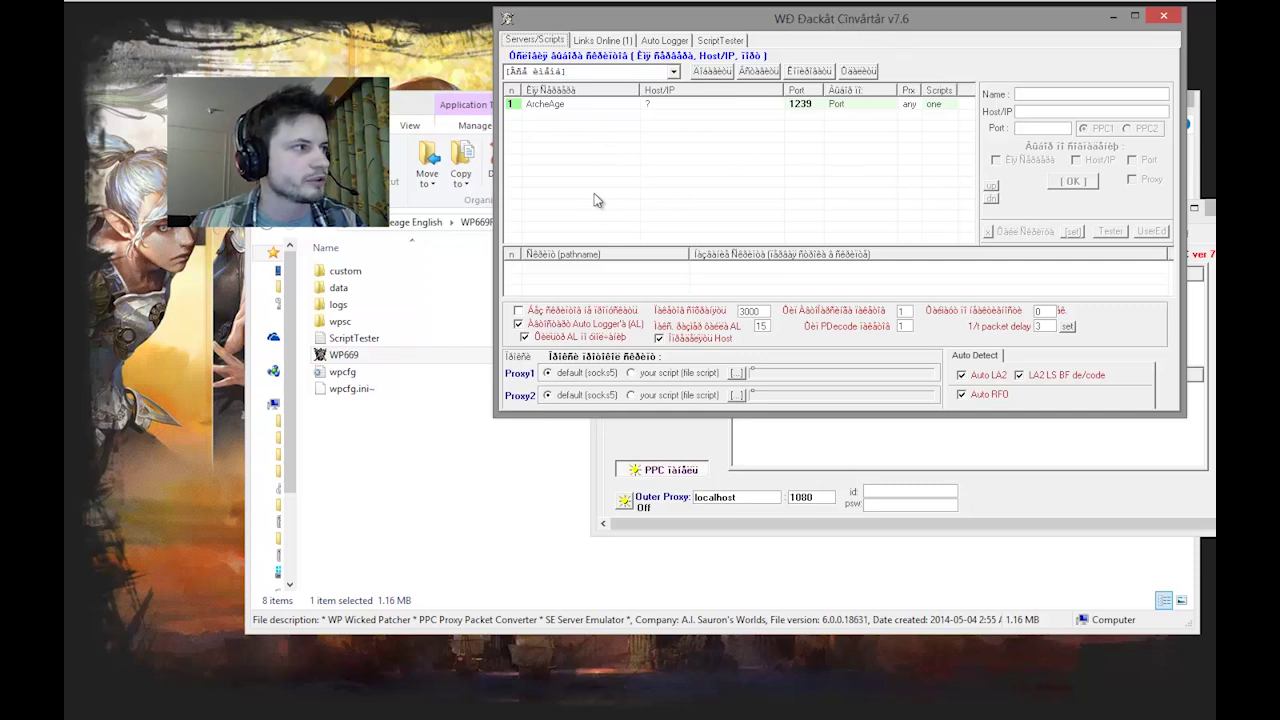
left_click(713, 105)
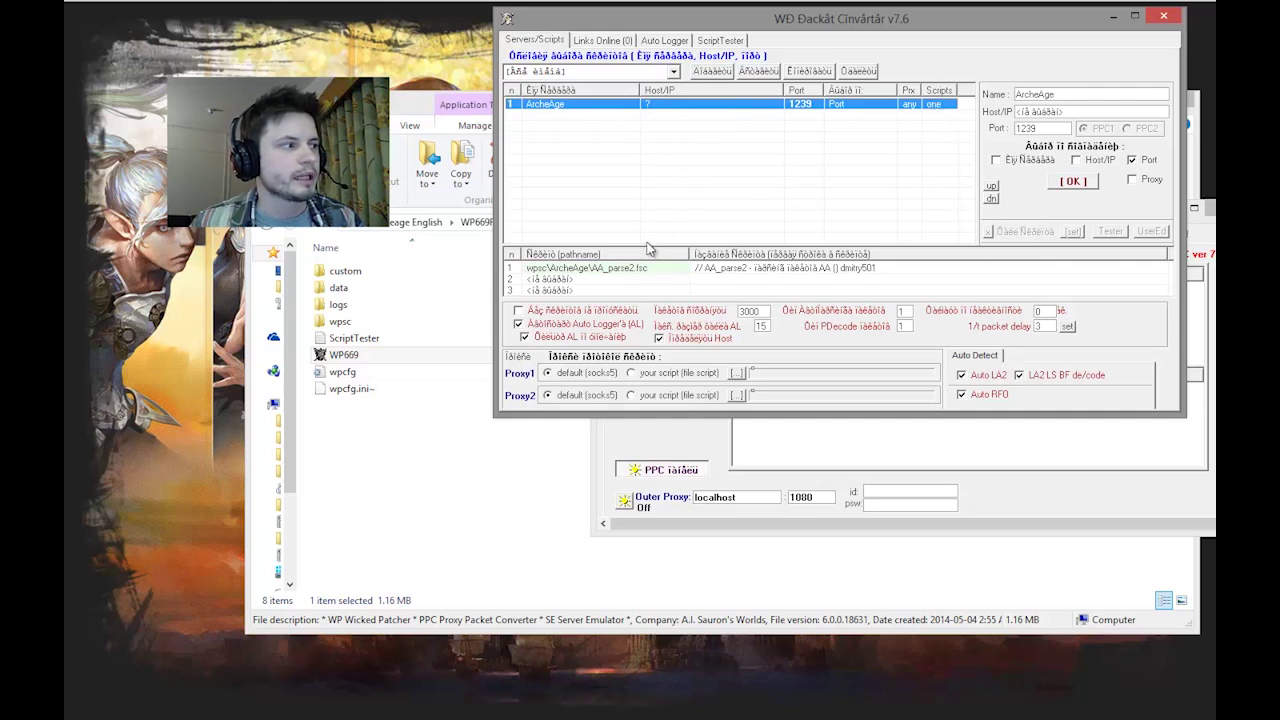
left_click(566, 280)
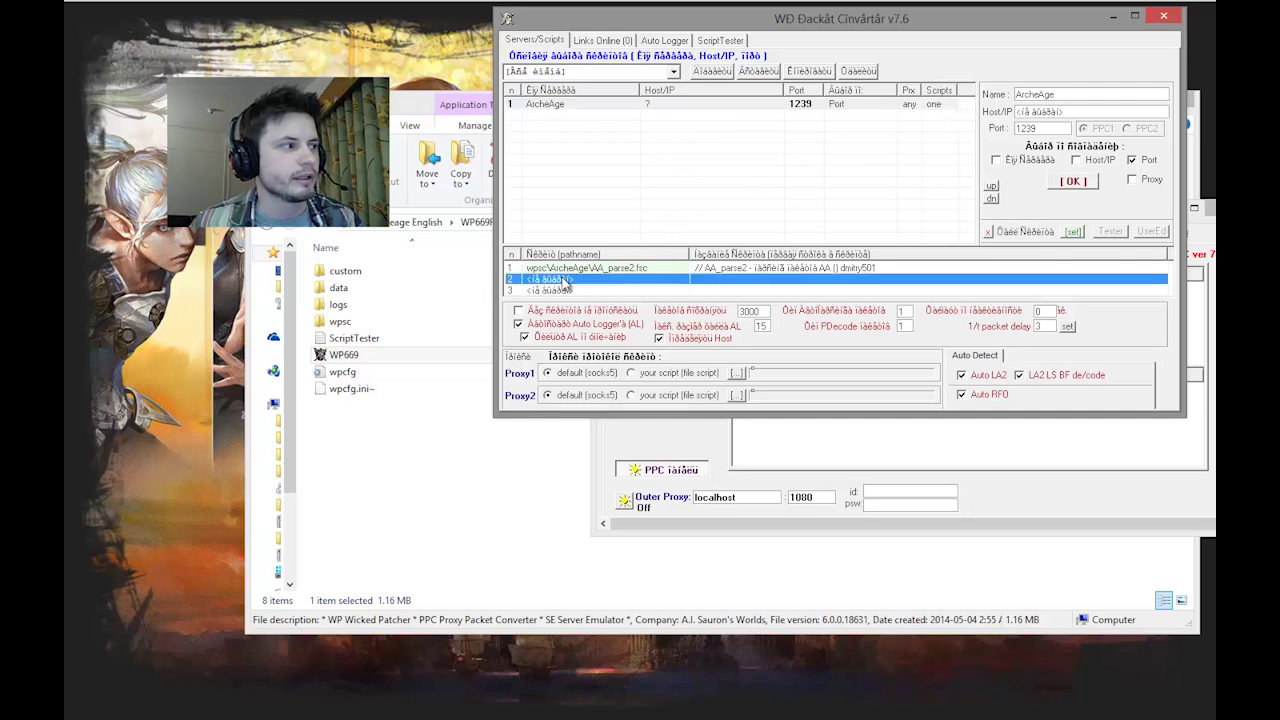
left_click(1073, 232)
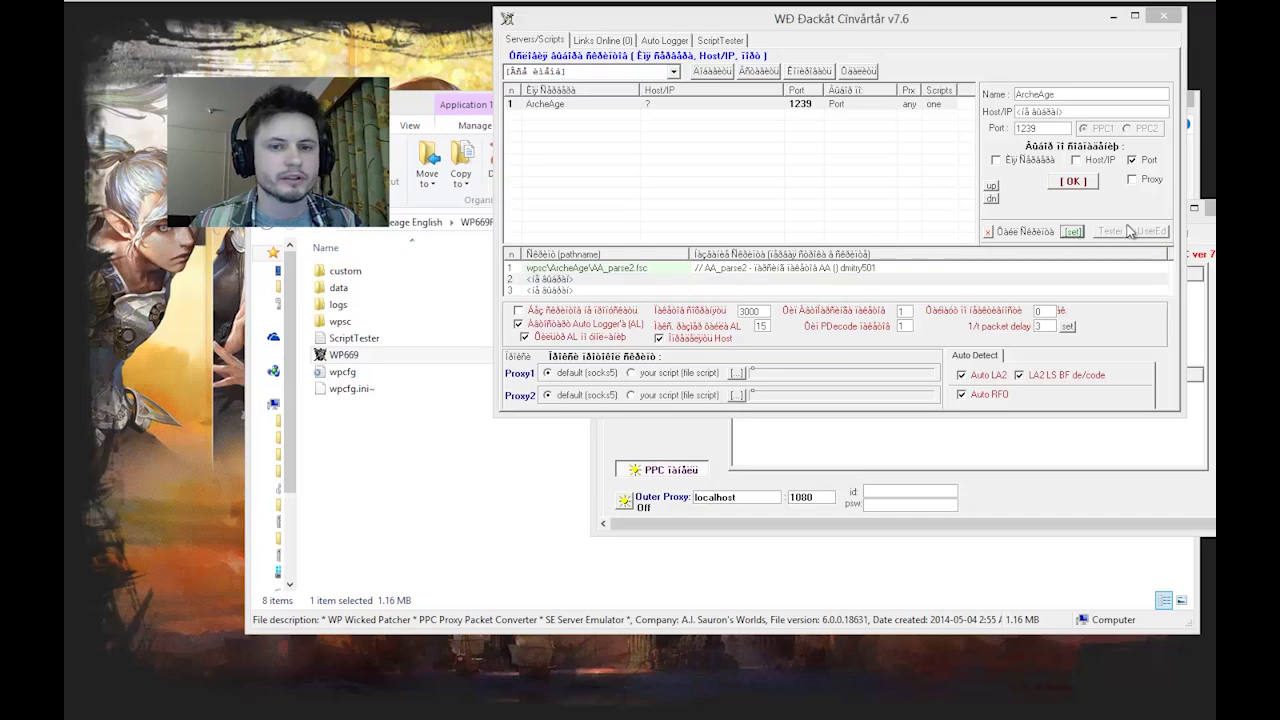
left_click_drag(753, 105, 645, 109)
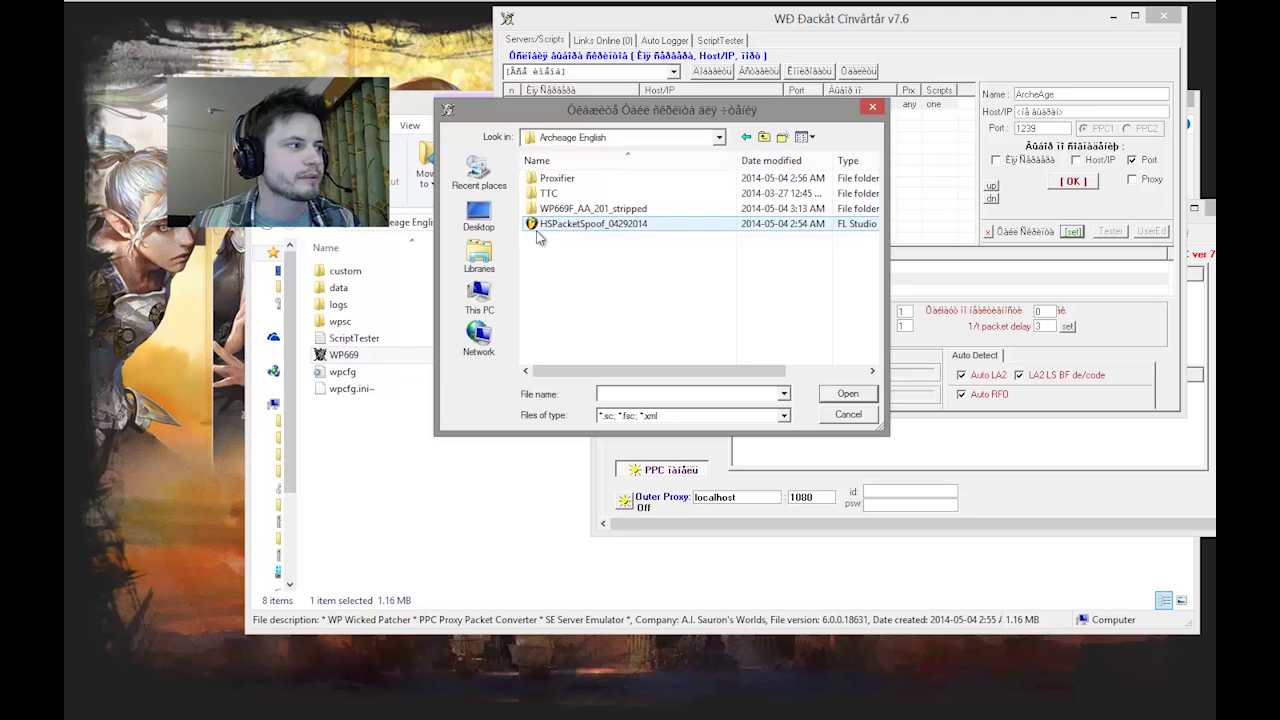
Load HSPacketSpoof_04292014 from Archeage English as the ArcheAge server's second script.
left_click(665, 226)
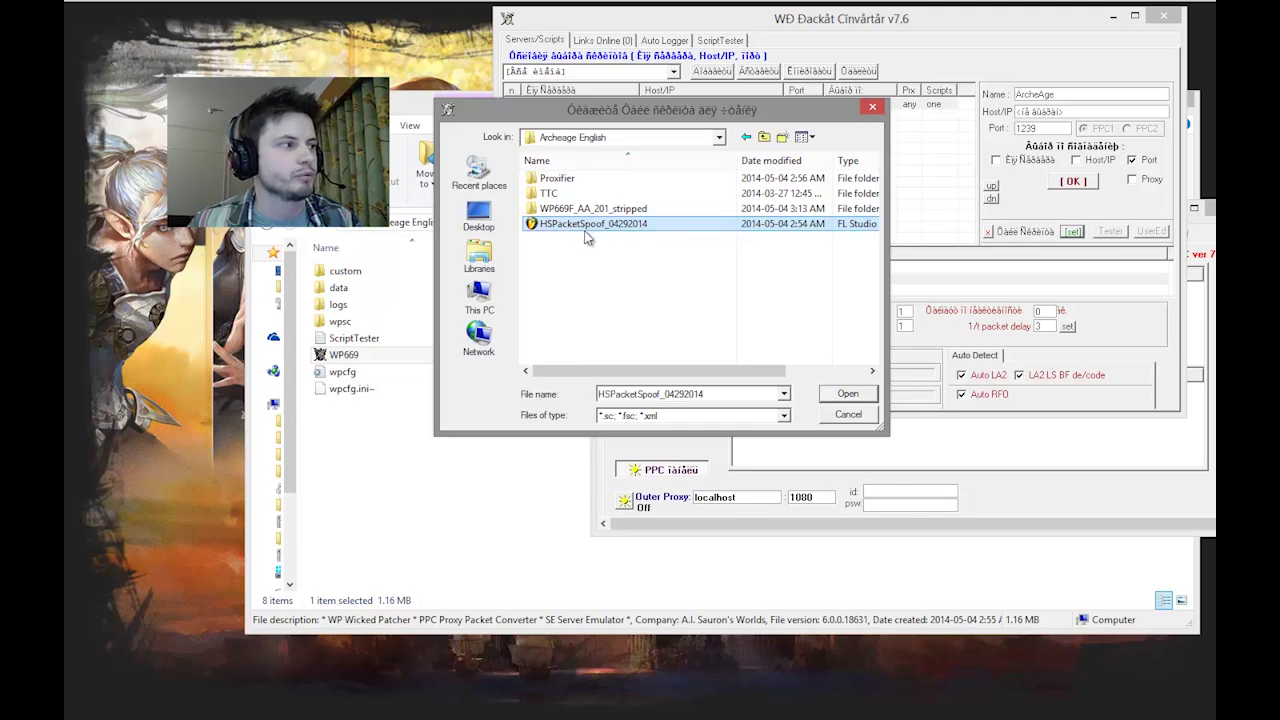
left_click(848, 393)
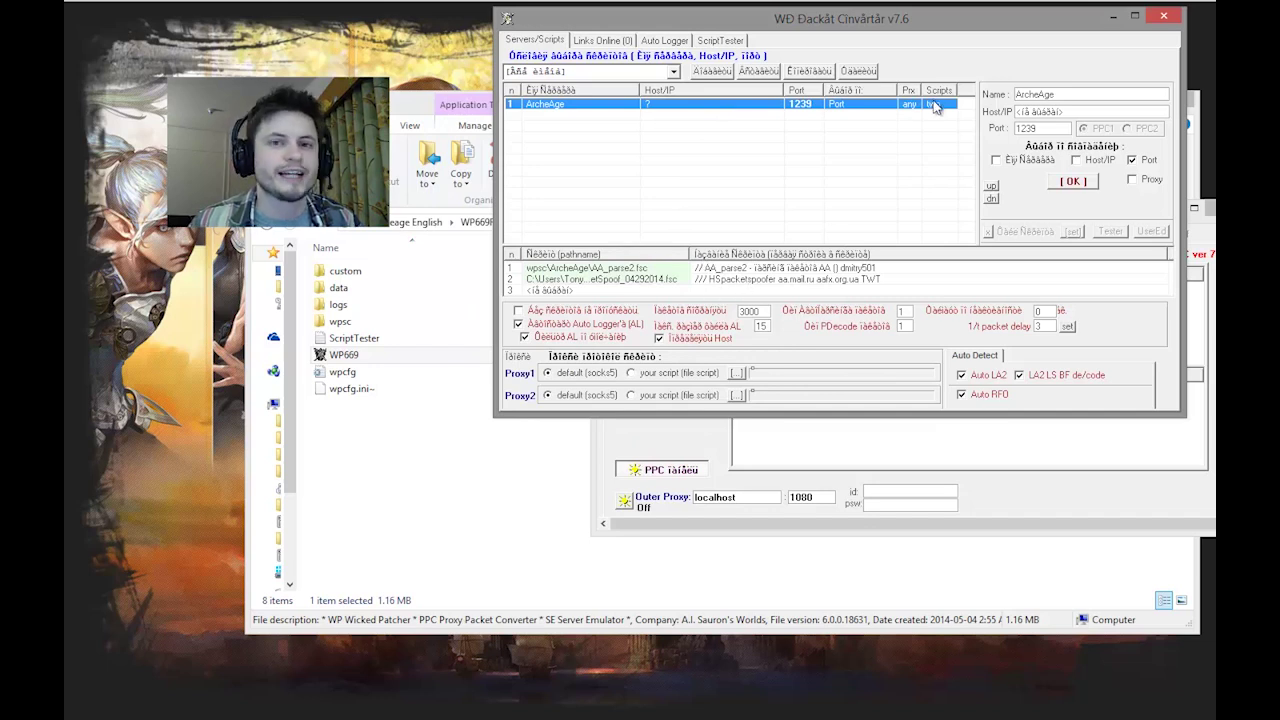
Confirm the HSPacketSpoof script entry with OK and close the Packet Converter.
left_click(733, 280)
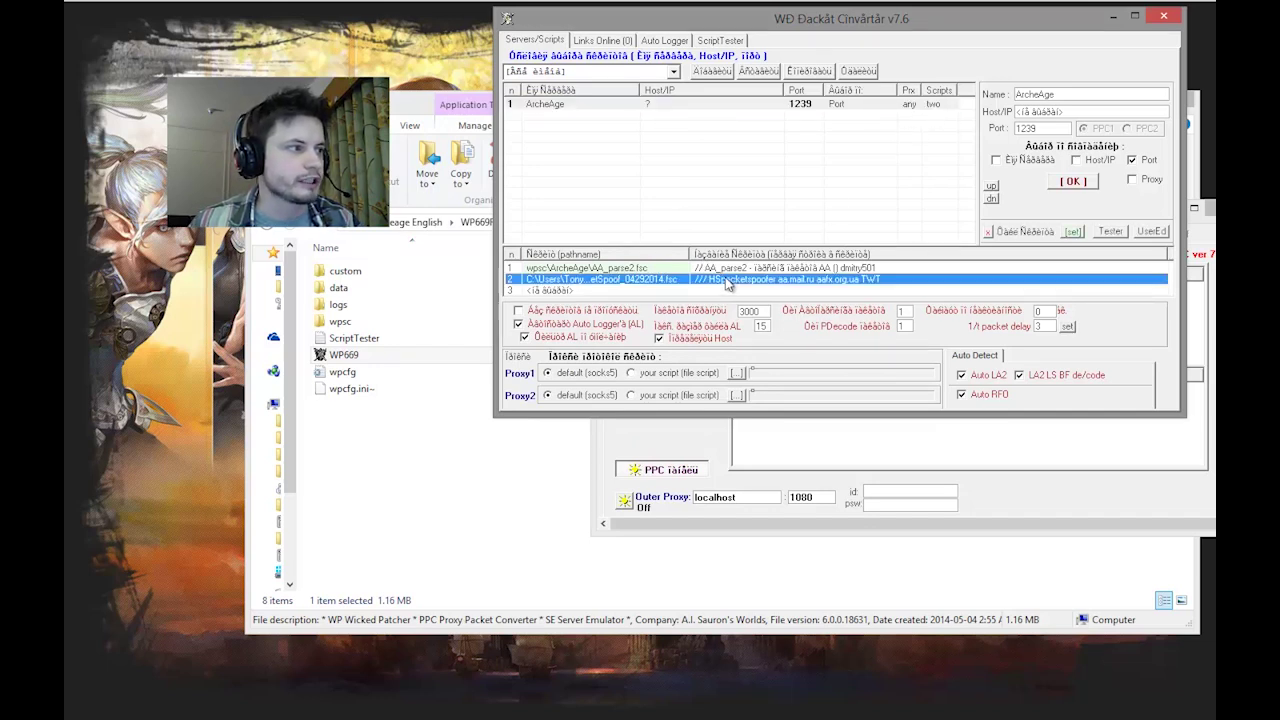
left_click(1082, 186)
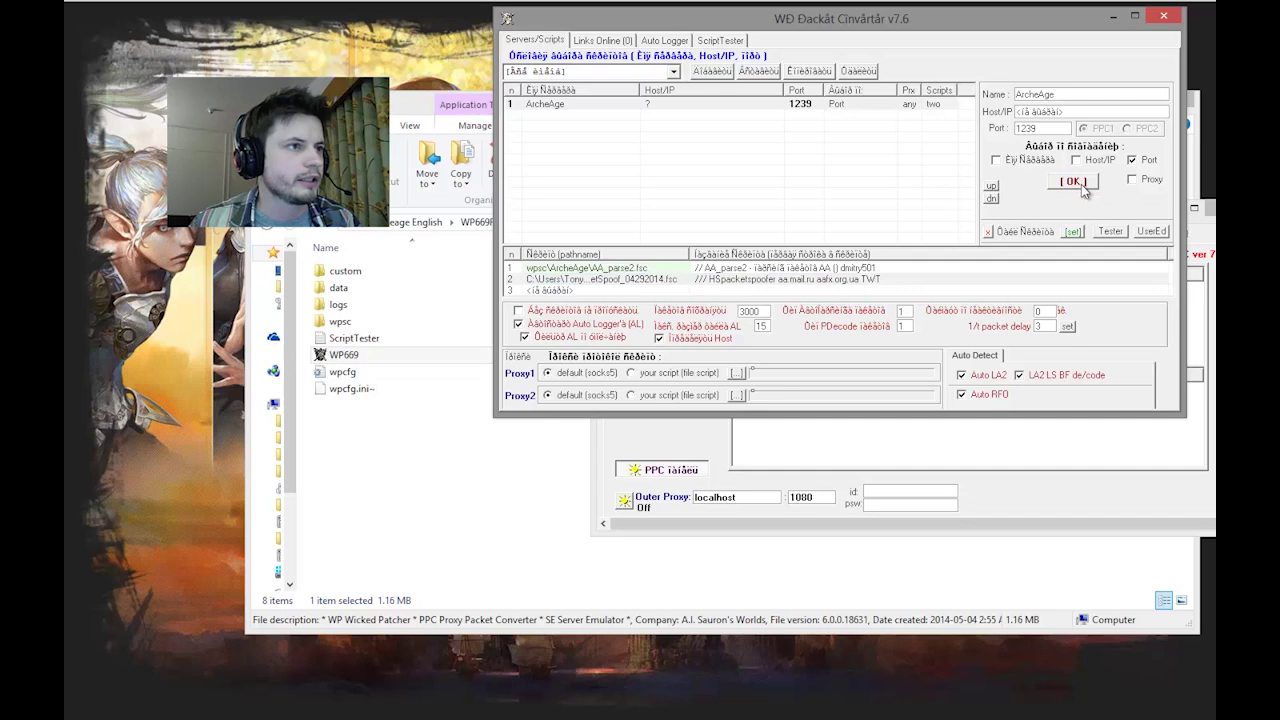
left_click(1164, 17)
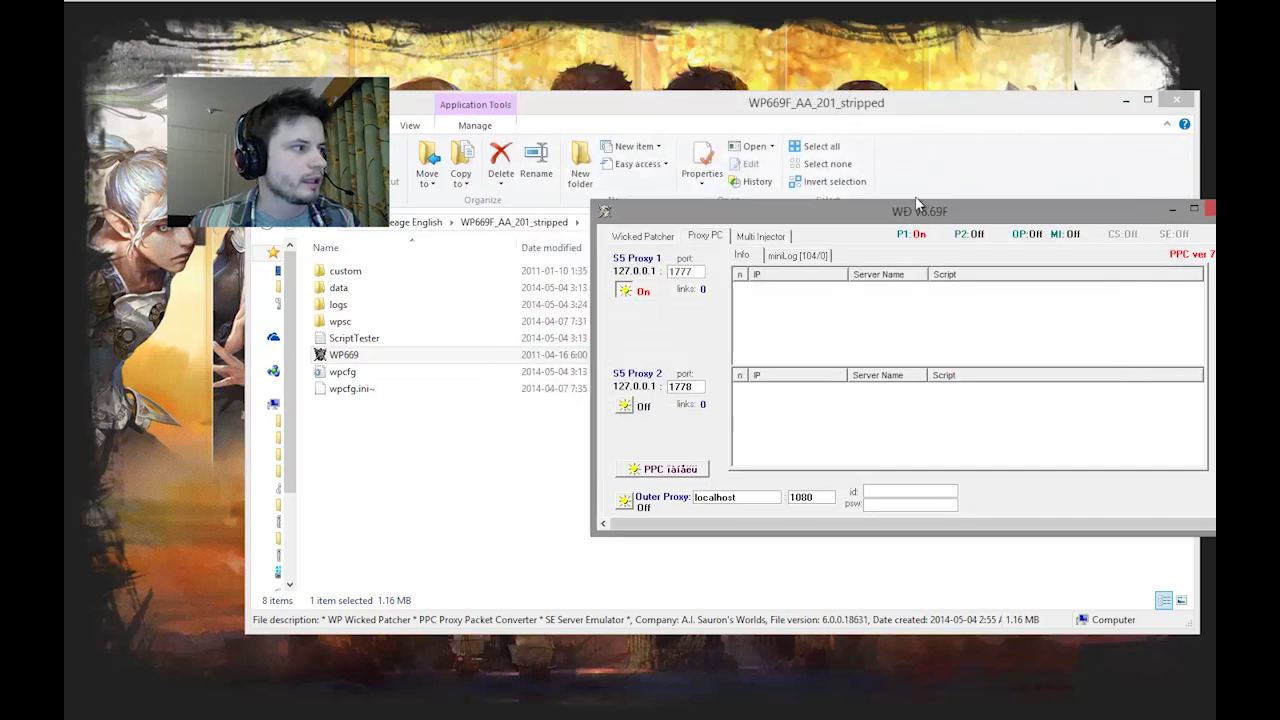
Check the patcher's About and Proxy PC pages, then reopen and close the Packet Converter.
left_click(391, 354)
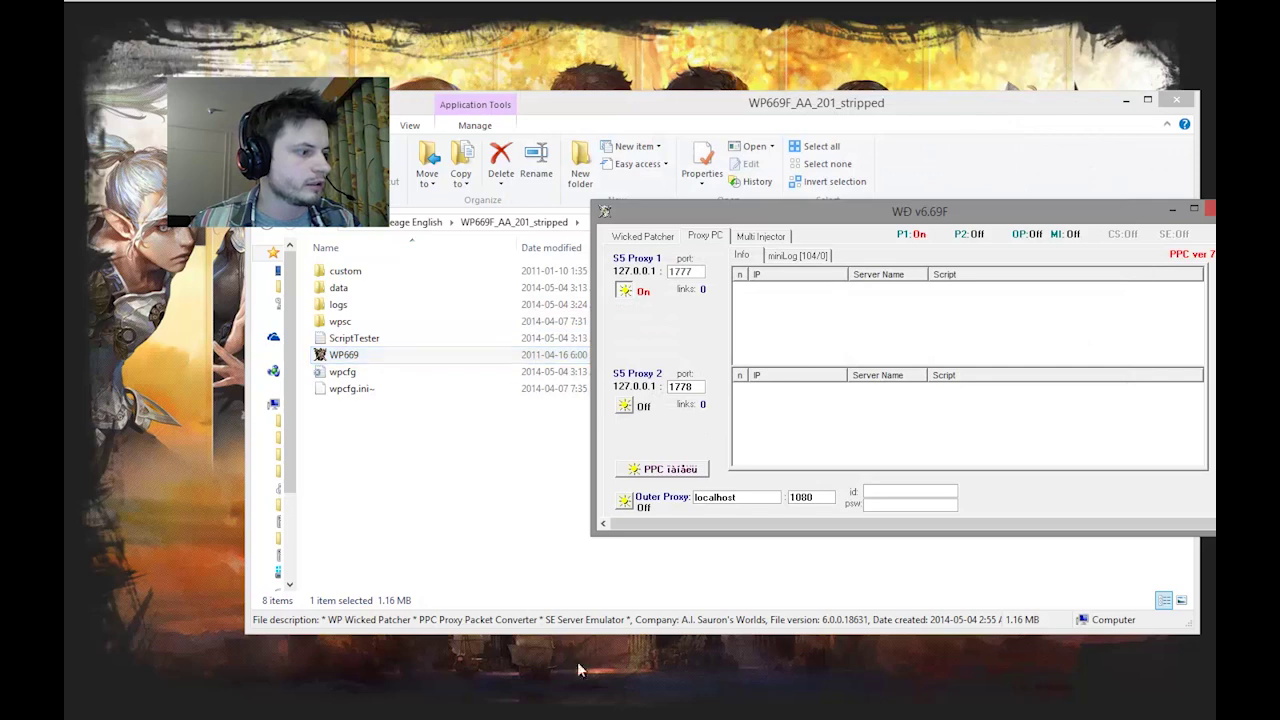
left_click(1208, 208)
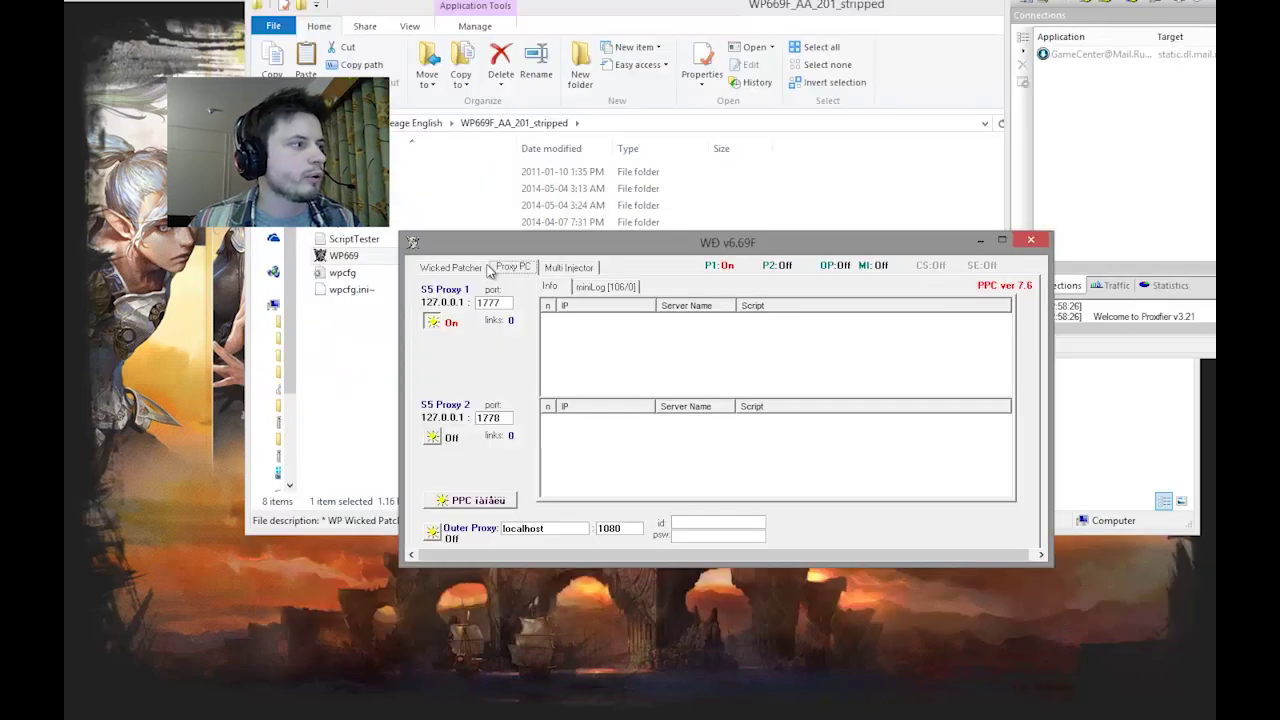
left_click(455, 270)
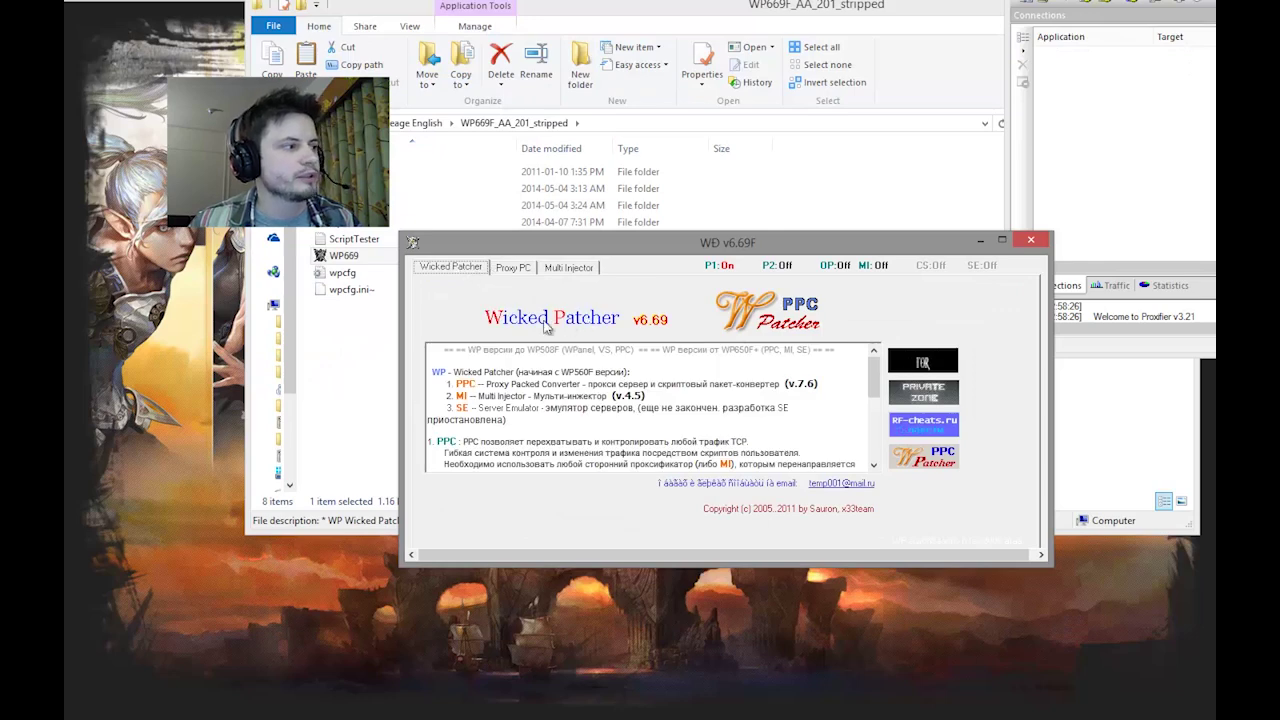
left_click(520, 272)
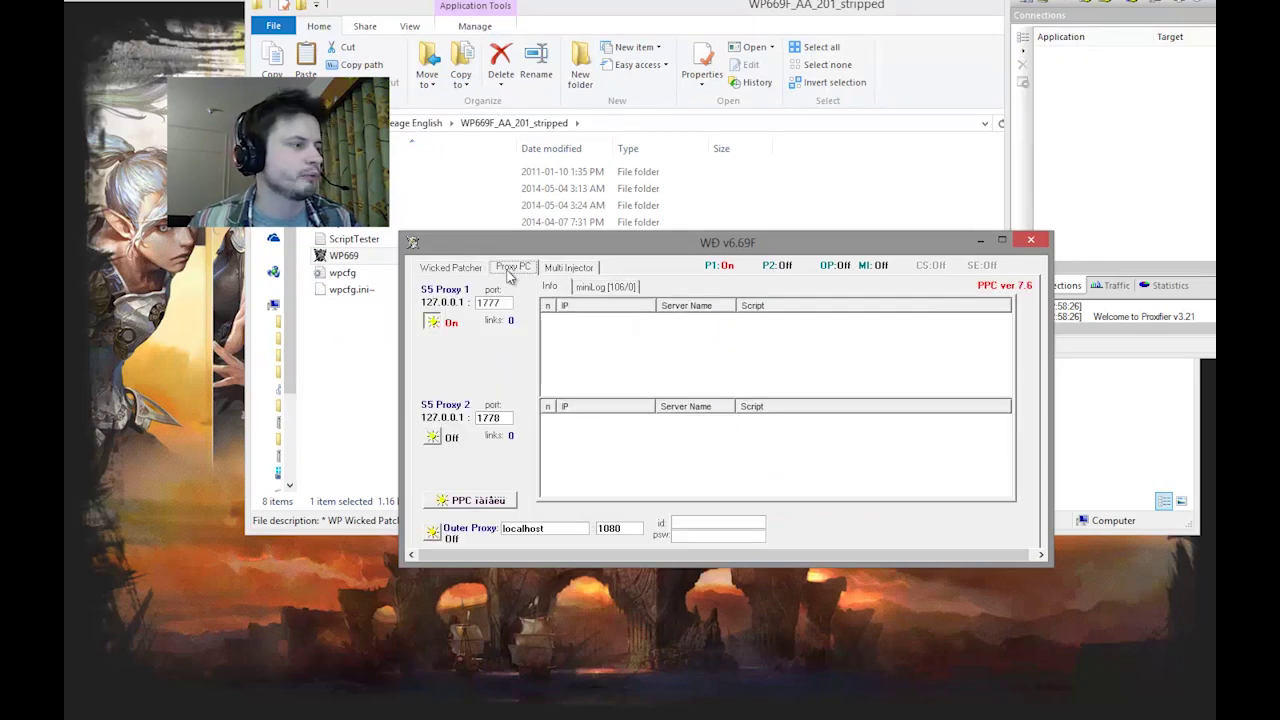
left_click(472, 272)
left_click(520, 272)
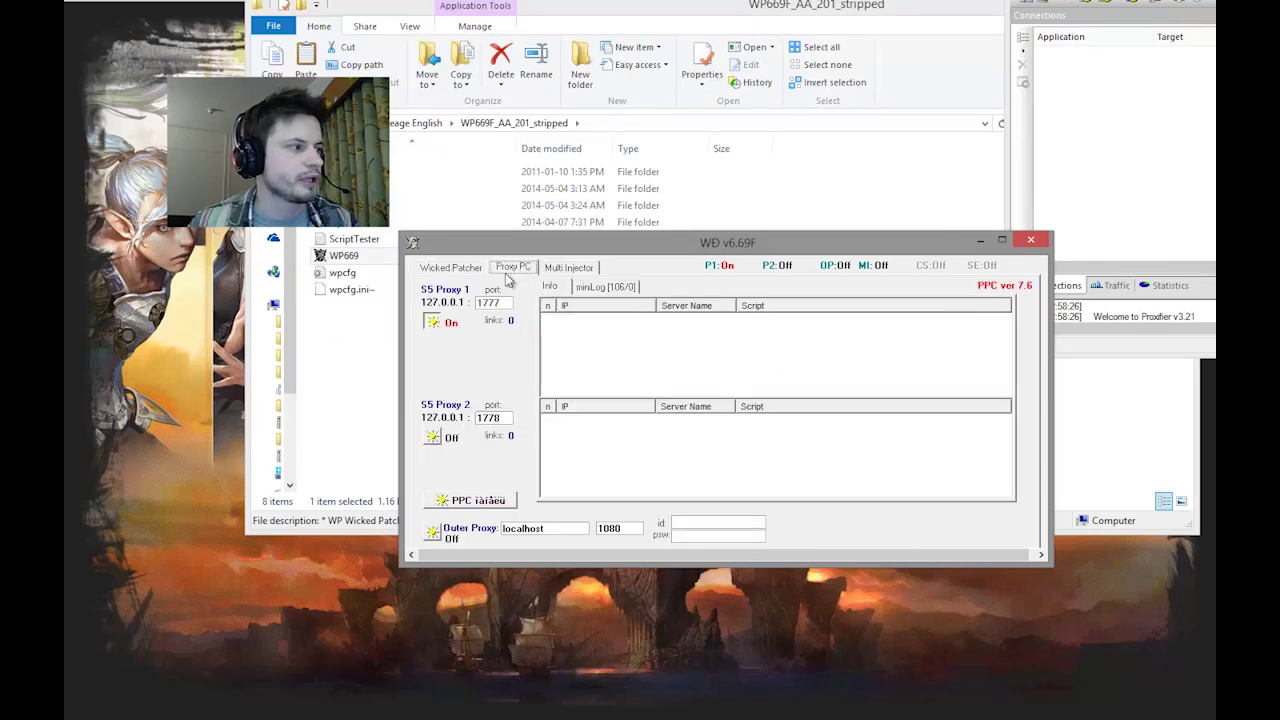
left_click(486, 503)
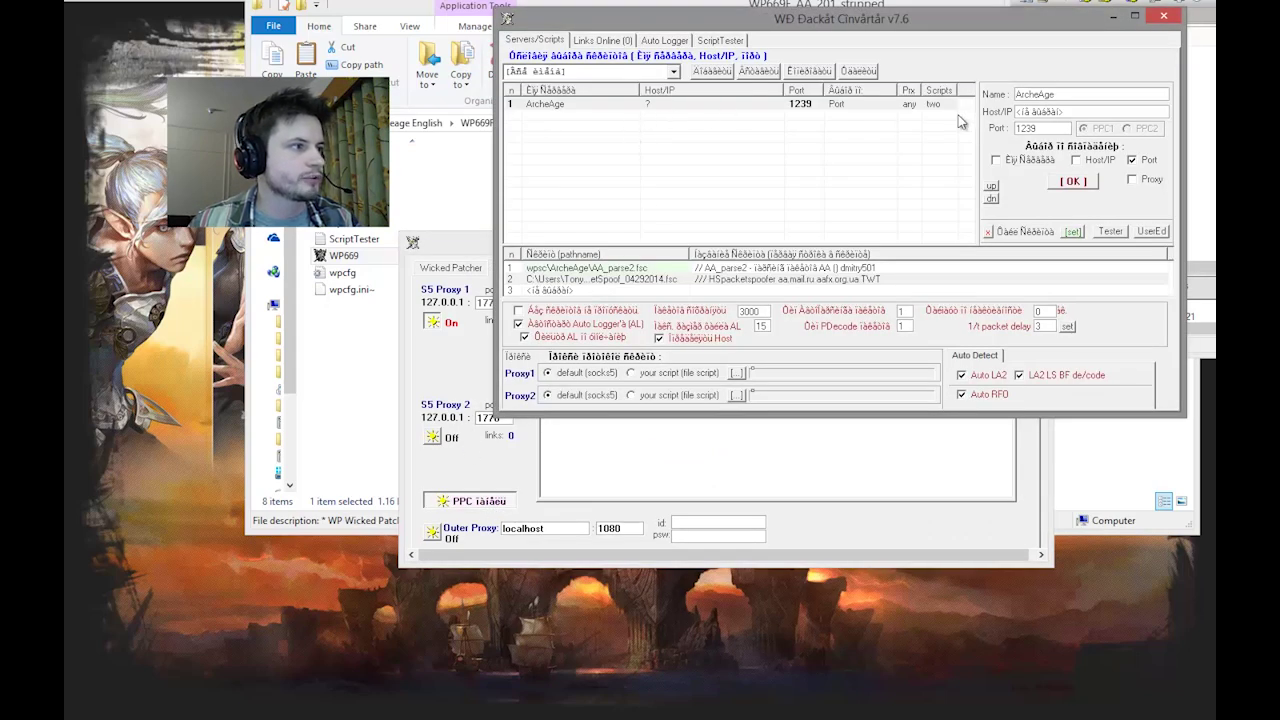
left_click(1164, 16)
Arrange Wicked Patcher and Proxifier side by side and bring File Explorer forward.
left_click_drag(661, 258, 718, 193)
left_click(1100, 60)
left_click_drag(1146, 8, 771, 21)
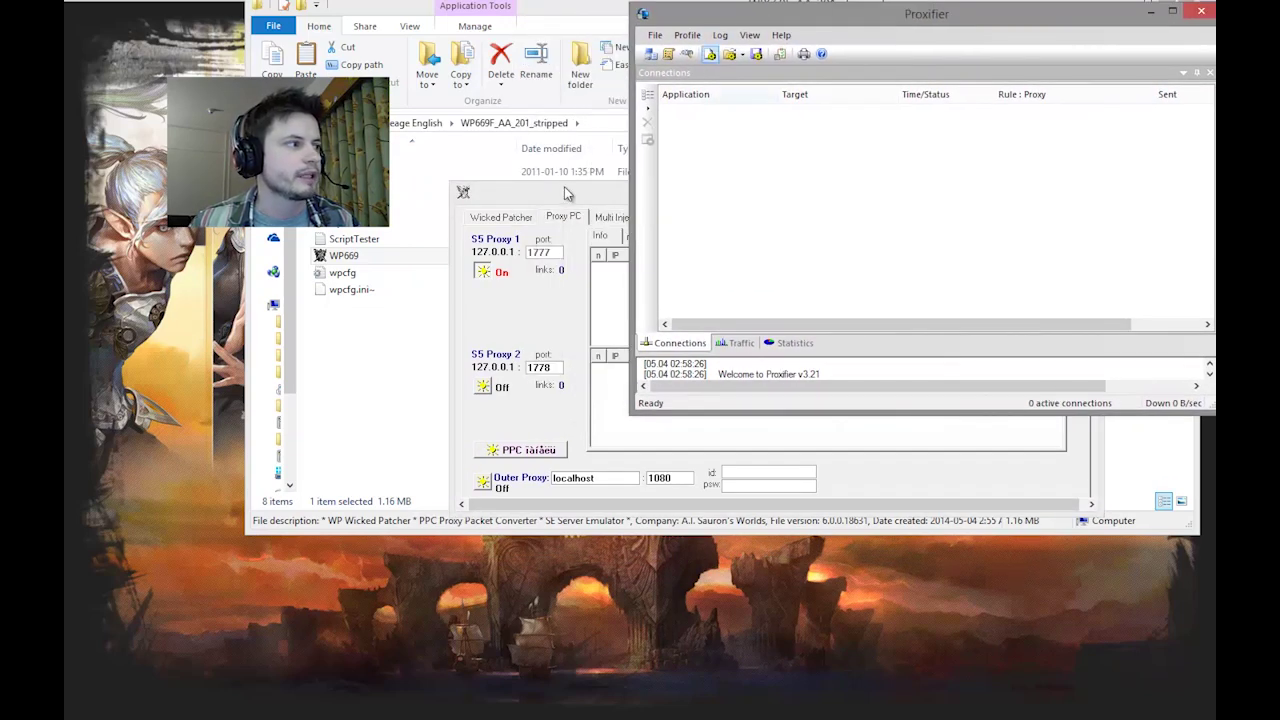
left_click_drag(572, 190, 741, 50)
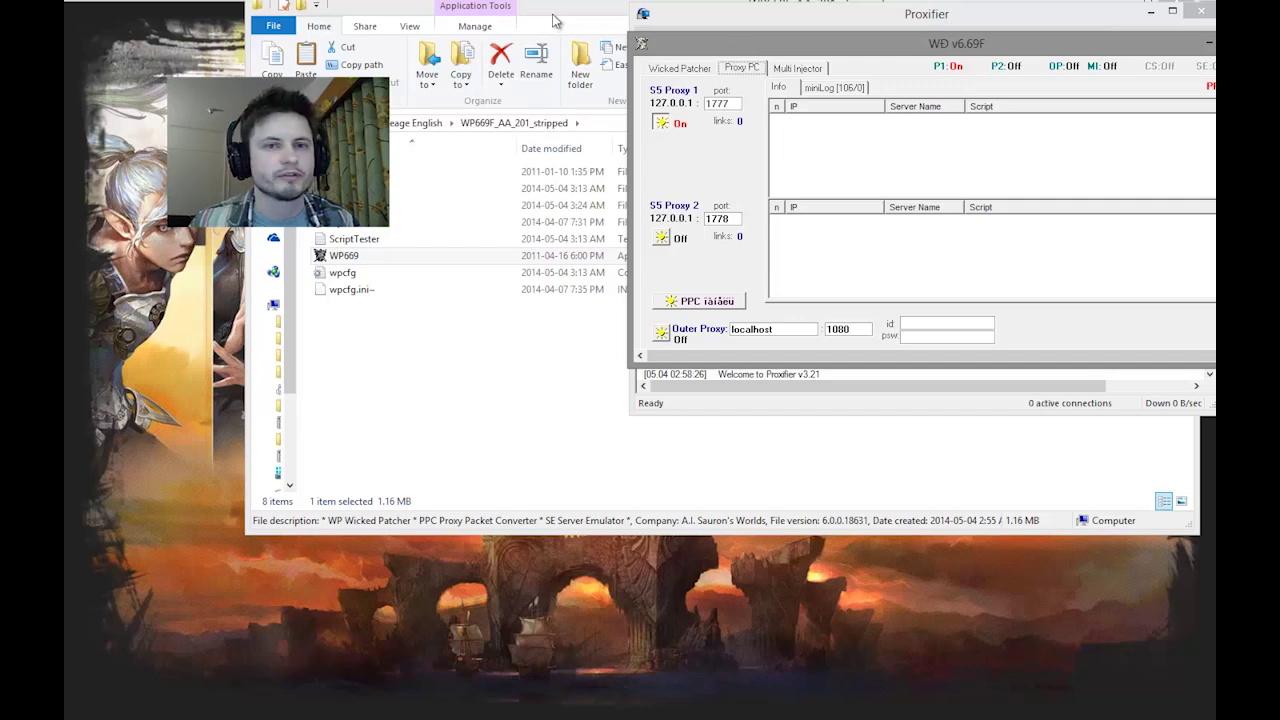
left_click_drag(560, 18, 560, 49)
Go from Archeage English into the TTC folder and open patch.bat in Notepad via Edit.
left_click(415, 155)
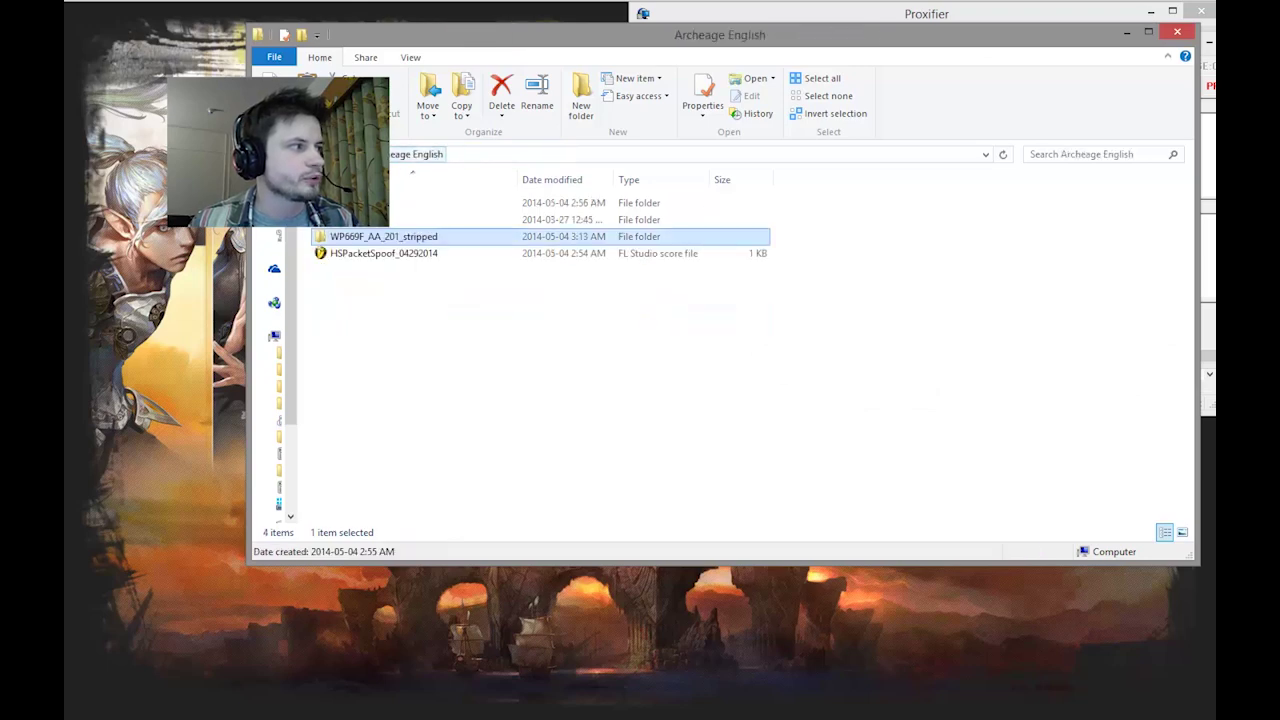
key("alt+Up")
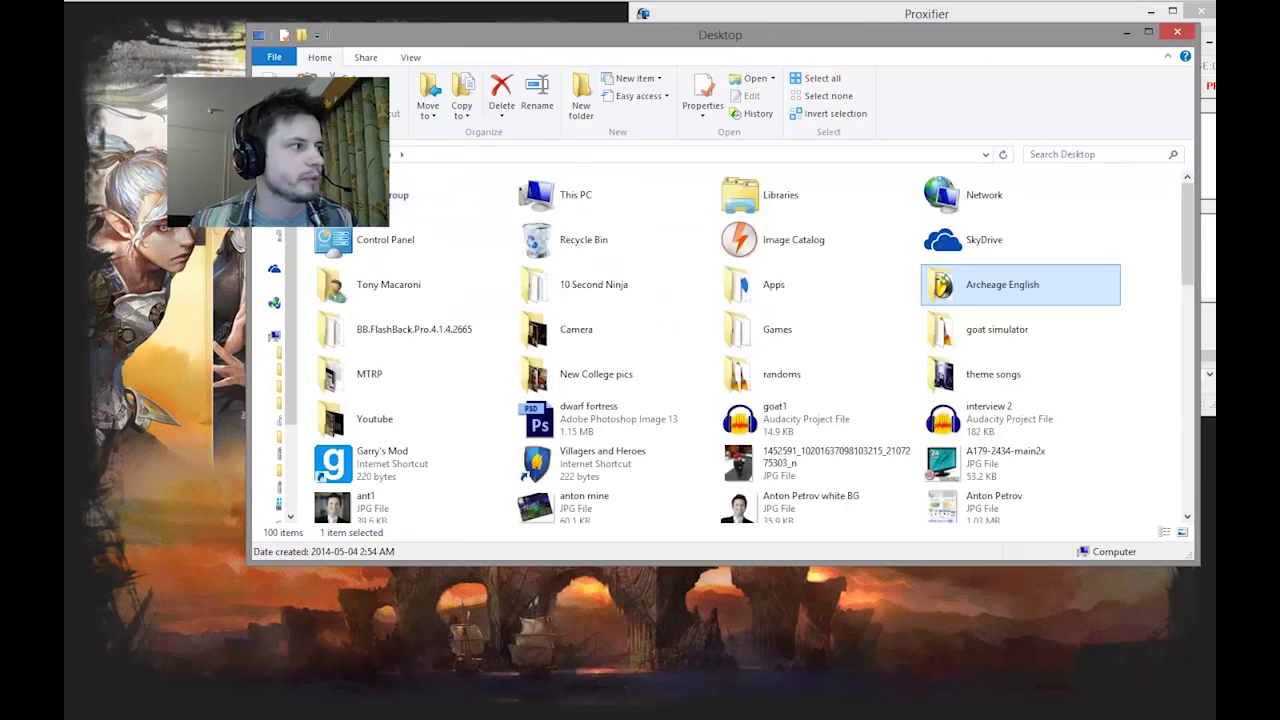
key("alt+Left")
double_click(352, 220)
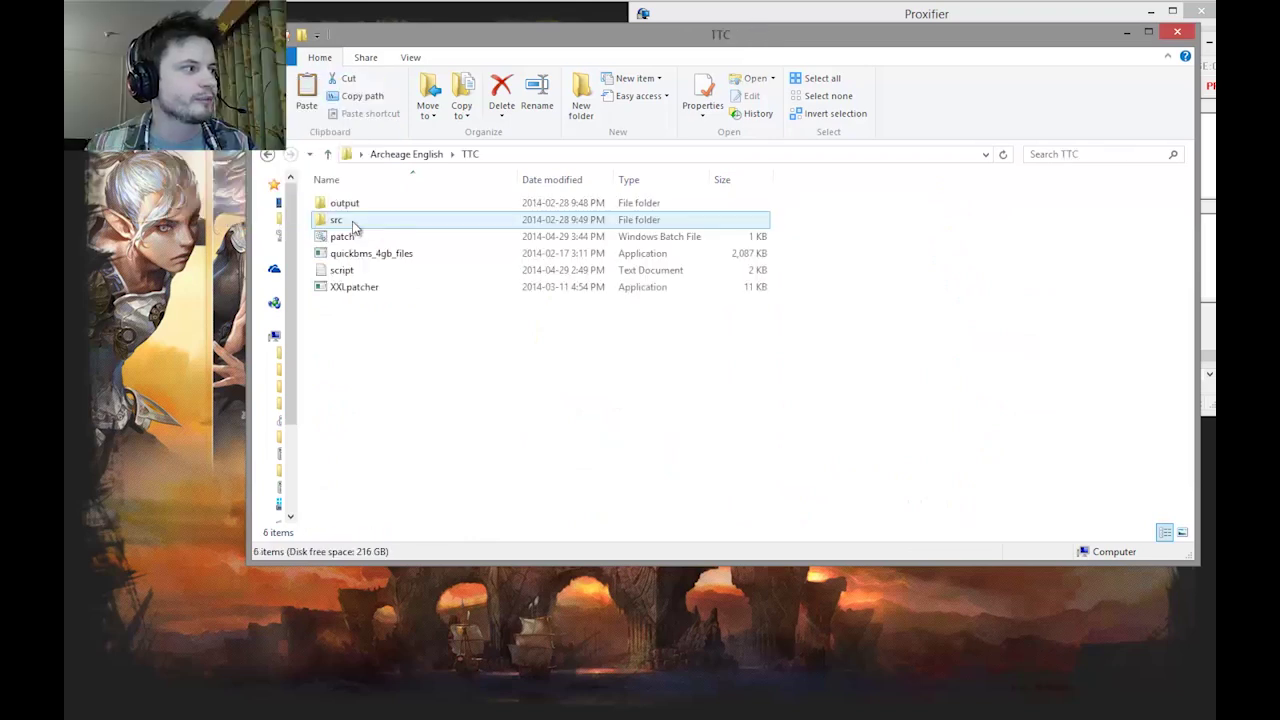
left_click(353, 241)
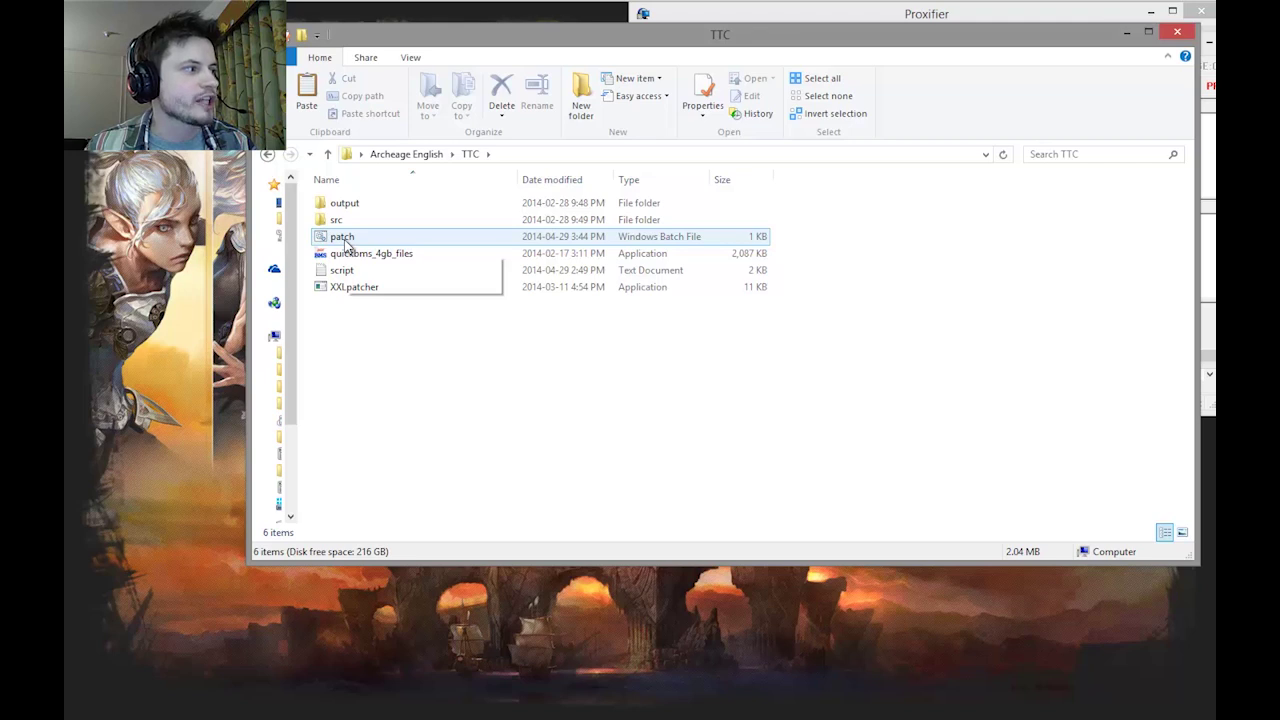
right_click(346, 244)
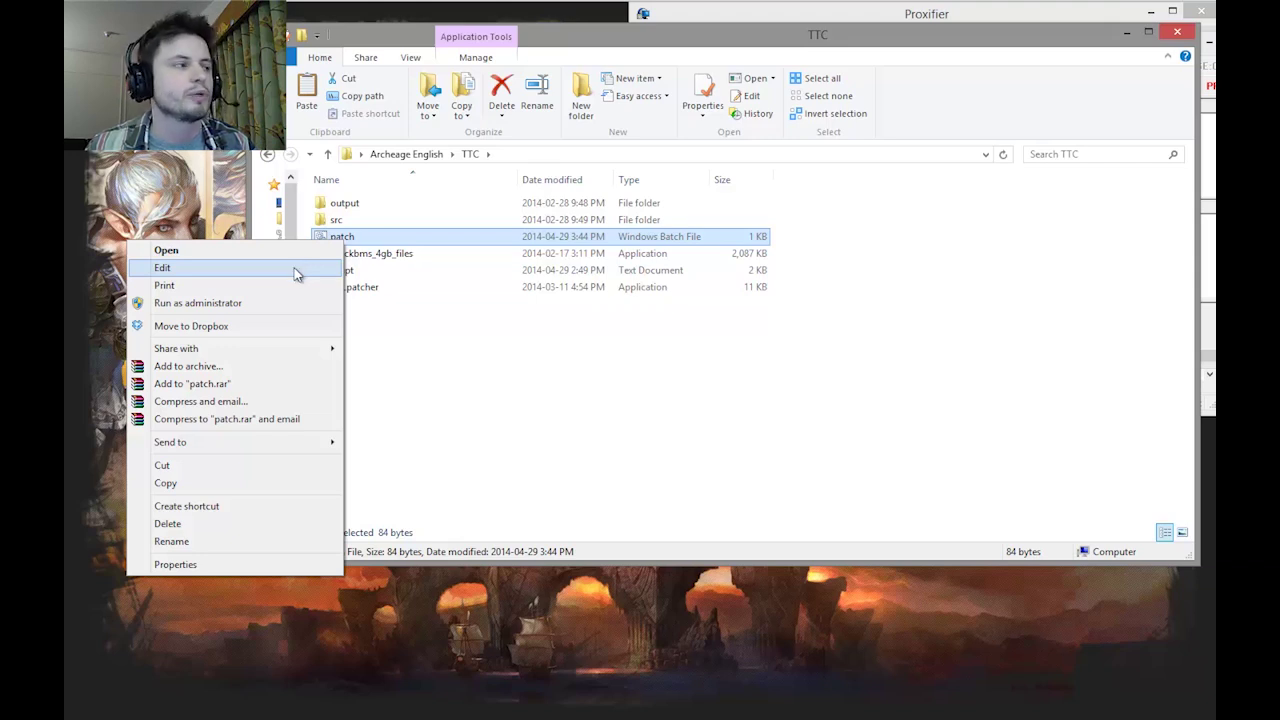
left_click(175, 272)
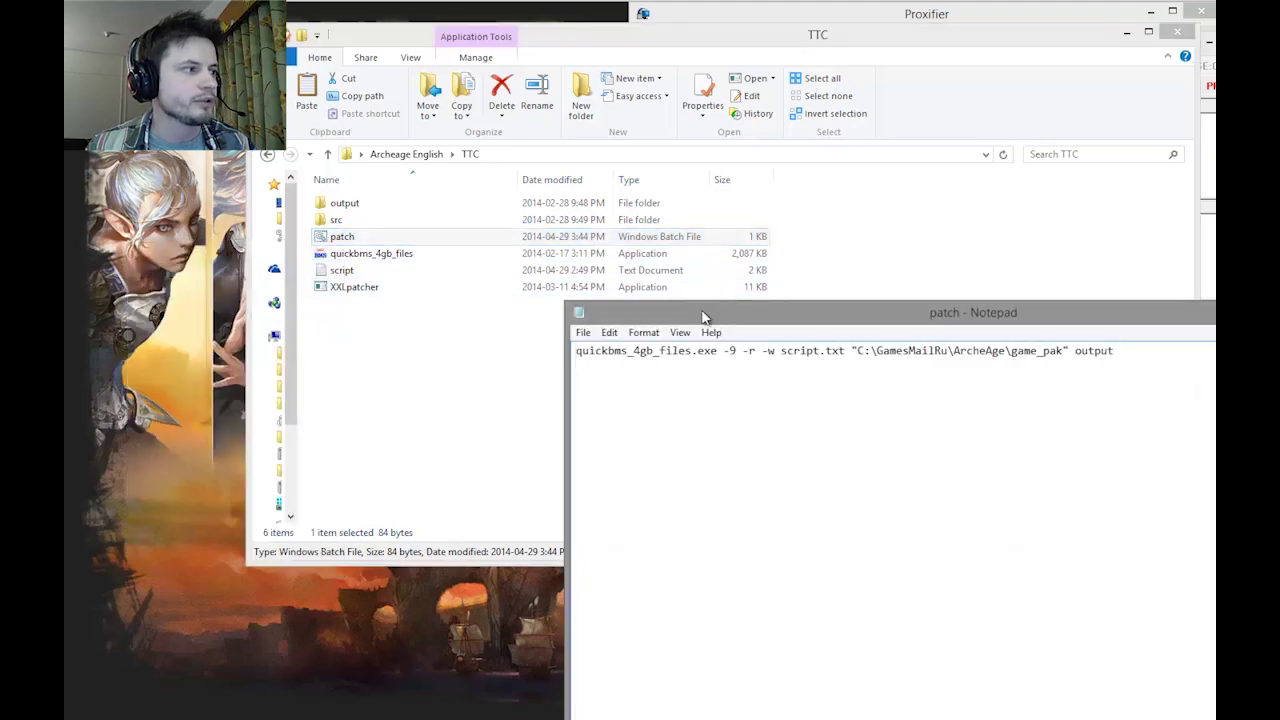
Compare the command's C:\GamesMailRu\ArcheAge\game_pak path with game_pak in C:\games\Archeage\ArcheAge.
left_click_drag(700, 316, 519, 122)
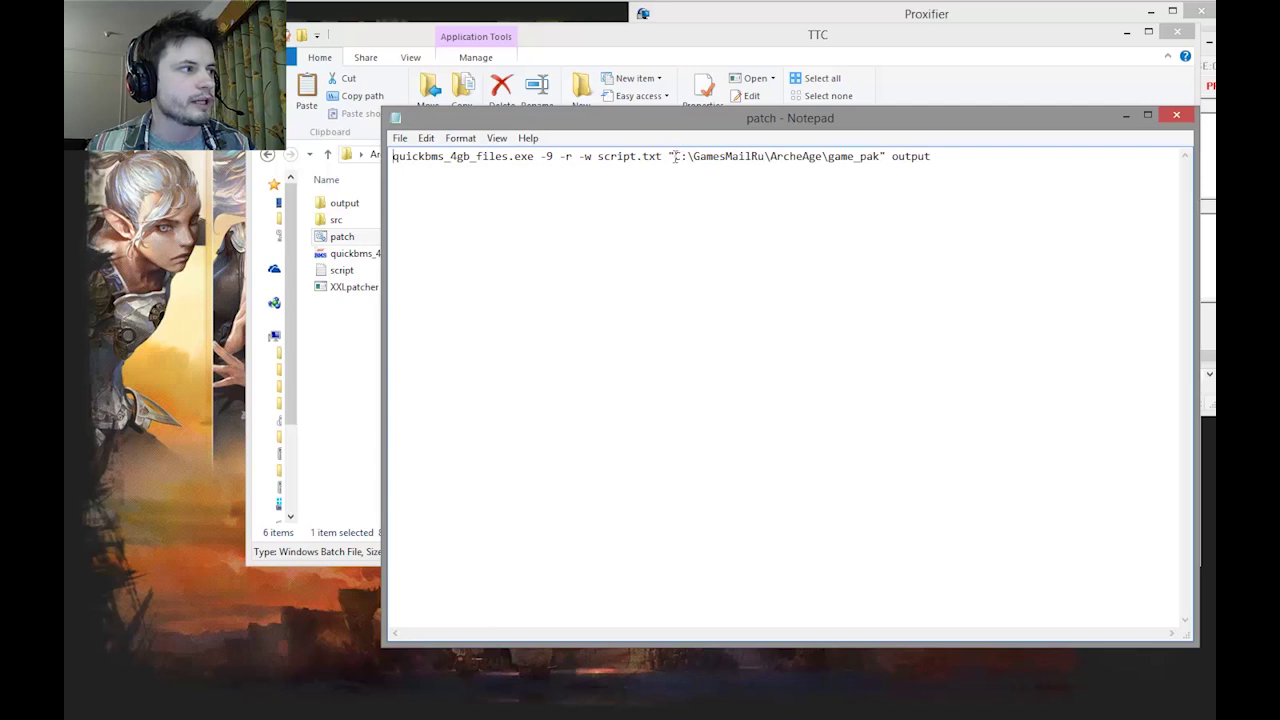
left_click_drag(675, 157, 823, 156)
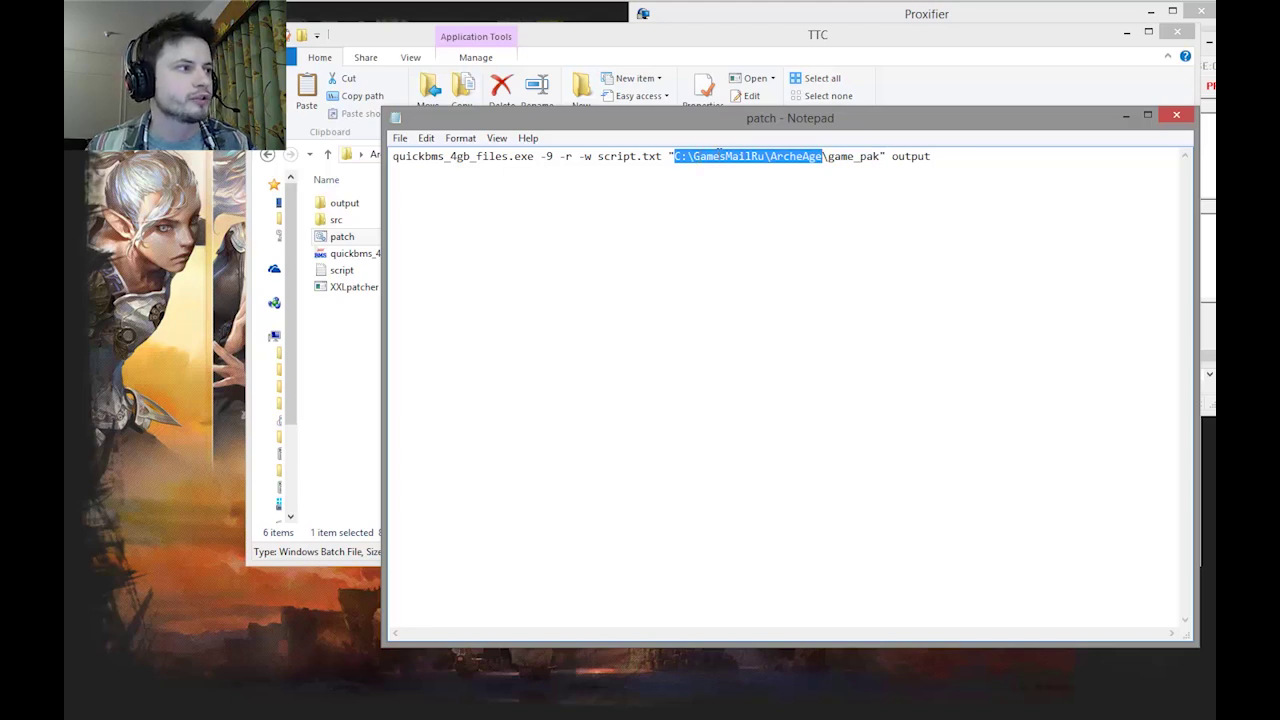
left_click(713, 156)
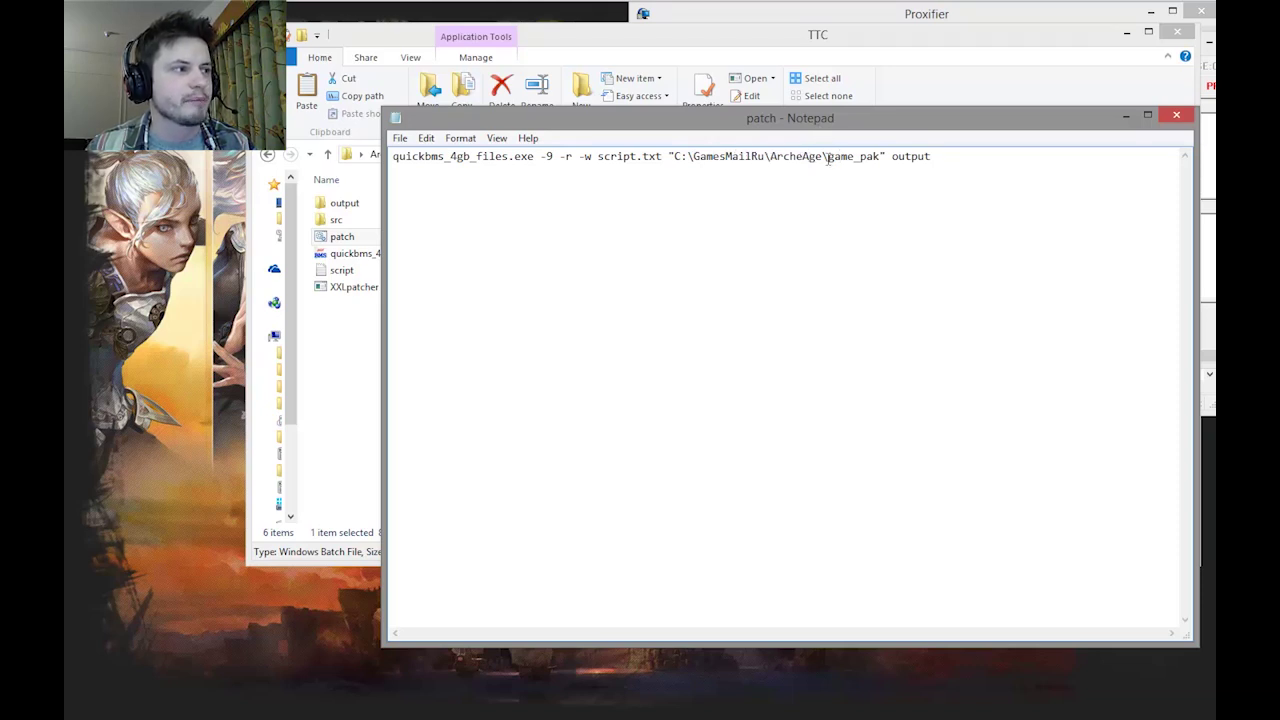
left_click_drag(827, 157, 886, 157)
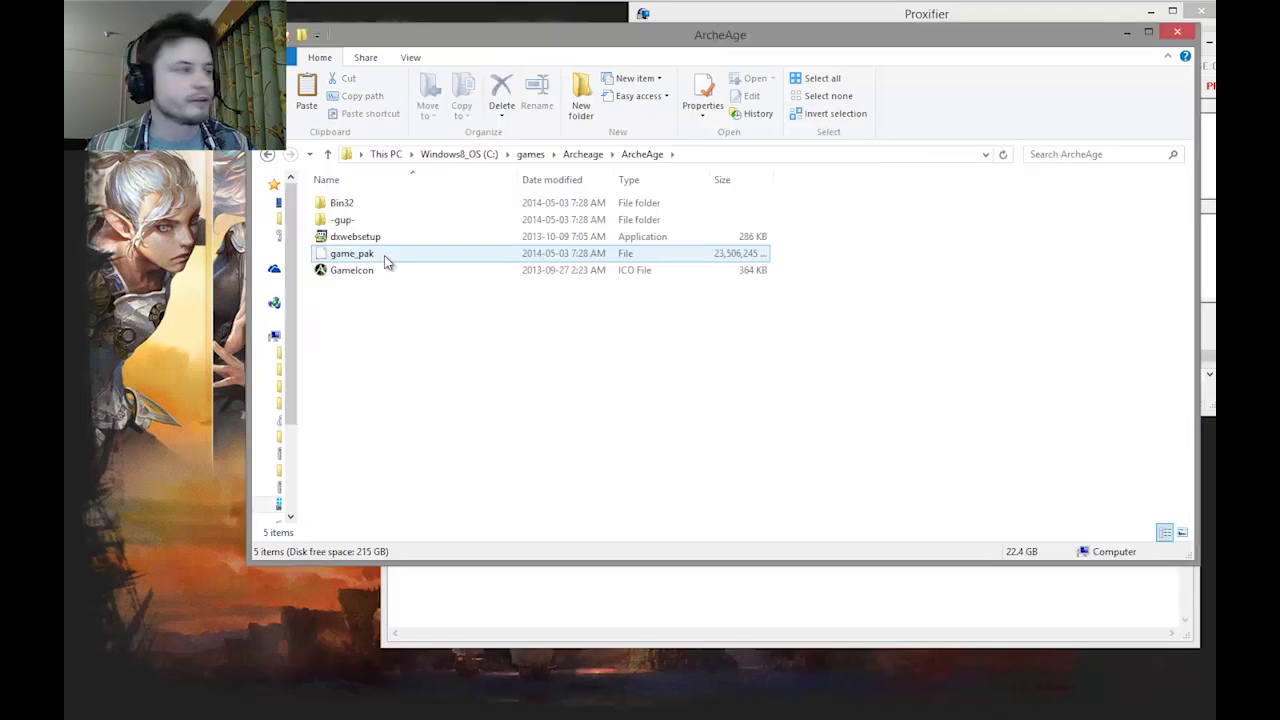
mouse_move(387, 261)
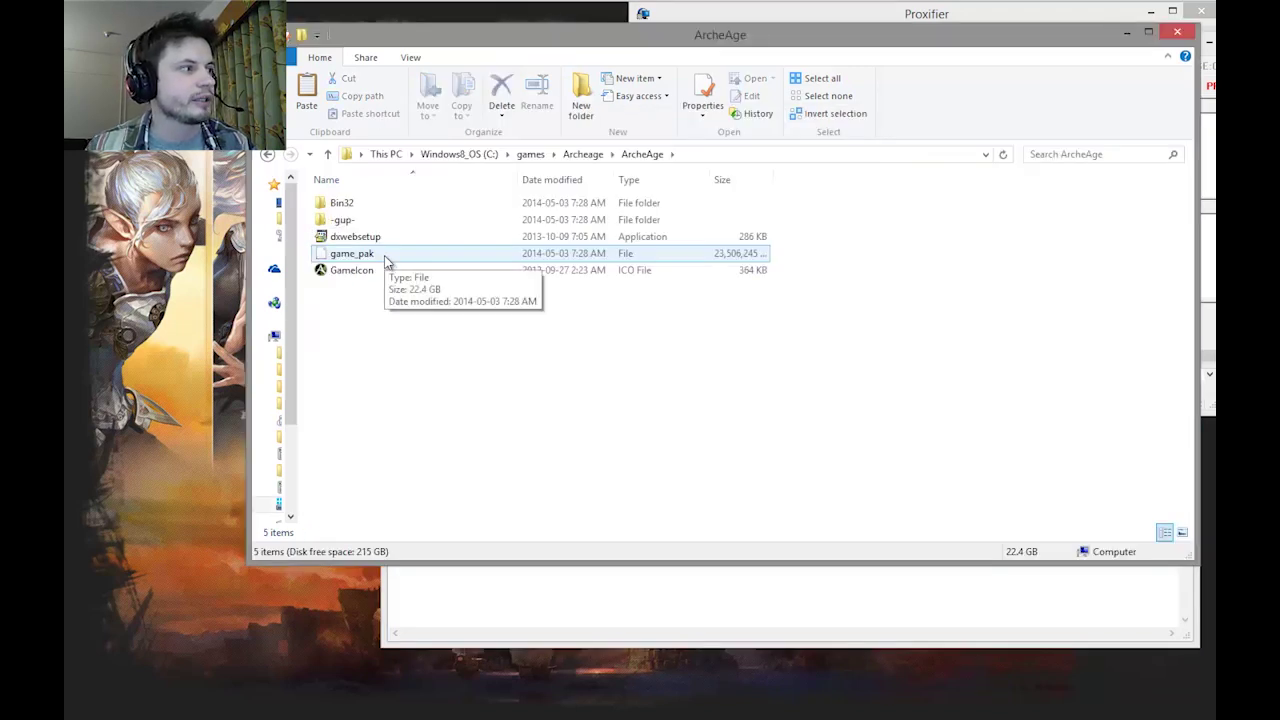
left_click(385, 256)
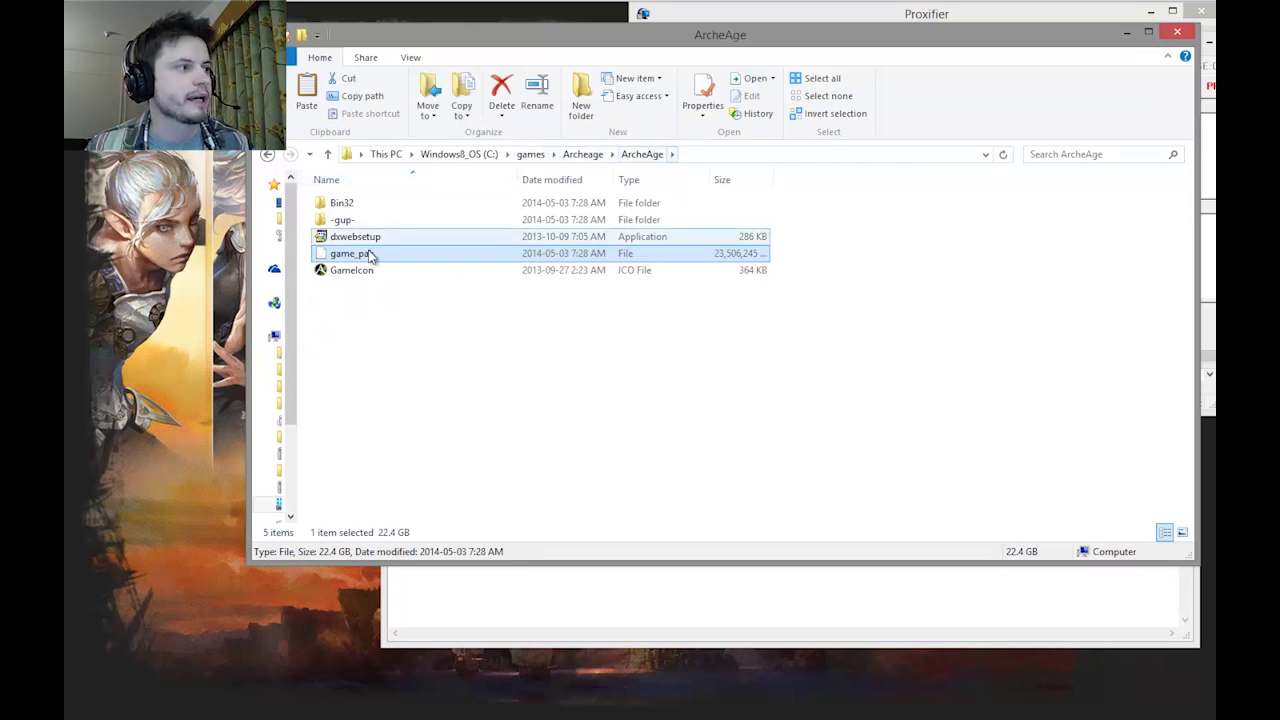
Copy C:\games\Archeage\ArcheAge from the Explorer address bar and switch back to Notepad.
left_click(712, 154)
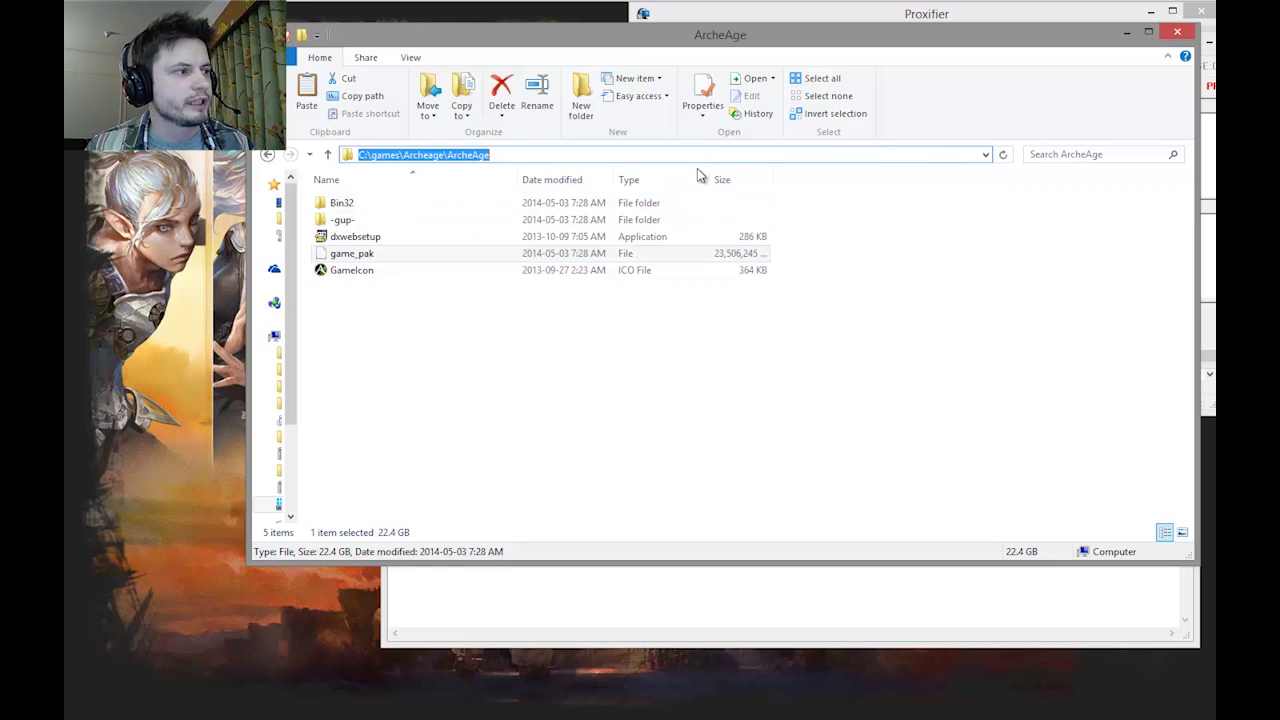
left_click(711, 370)
left_click(729, 154)
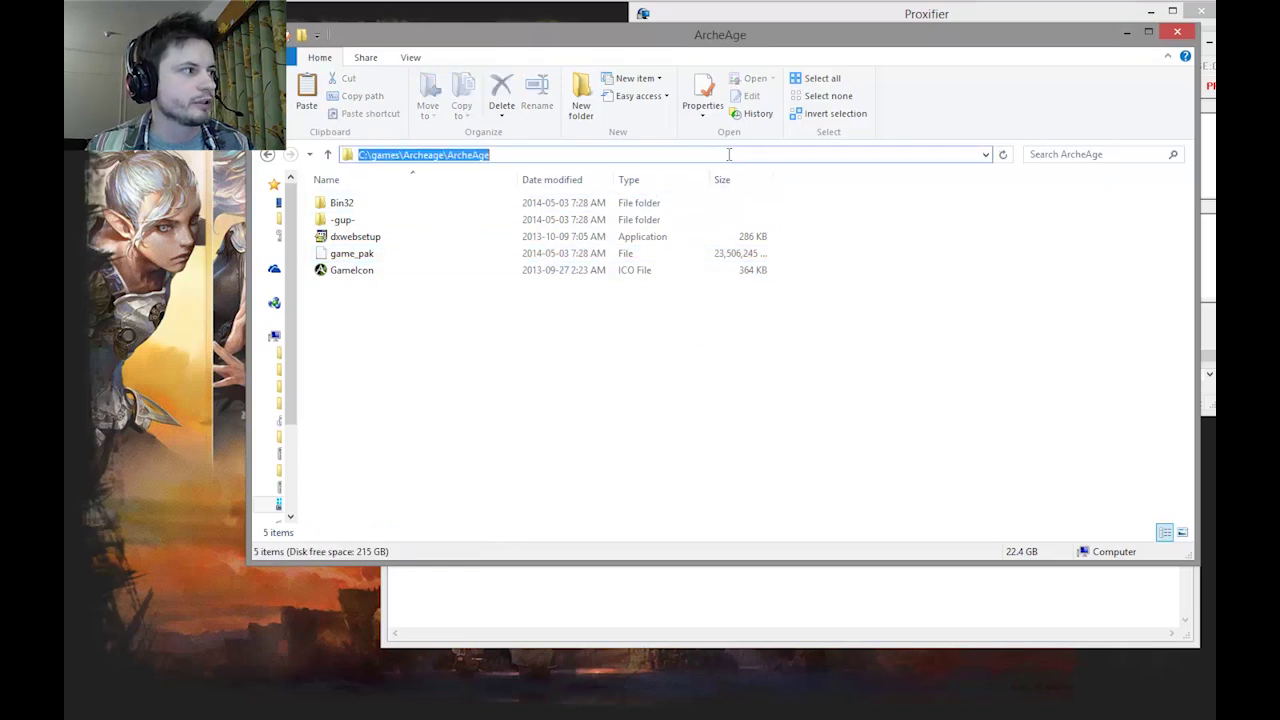
right_click(476, 155)
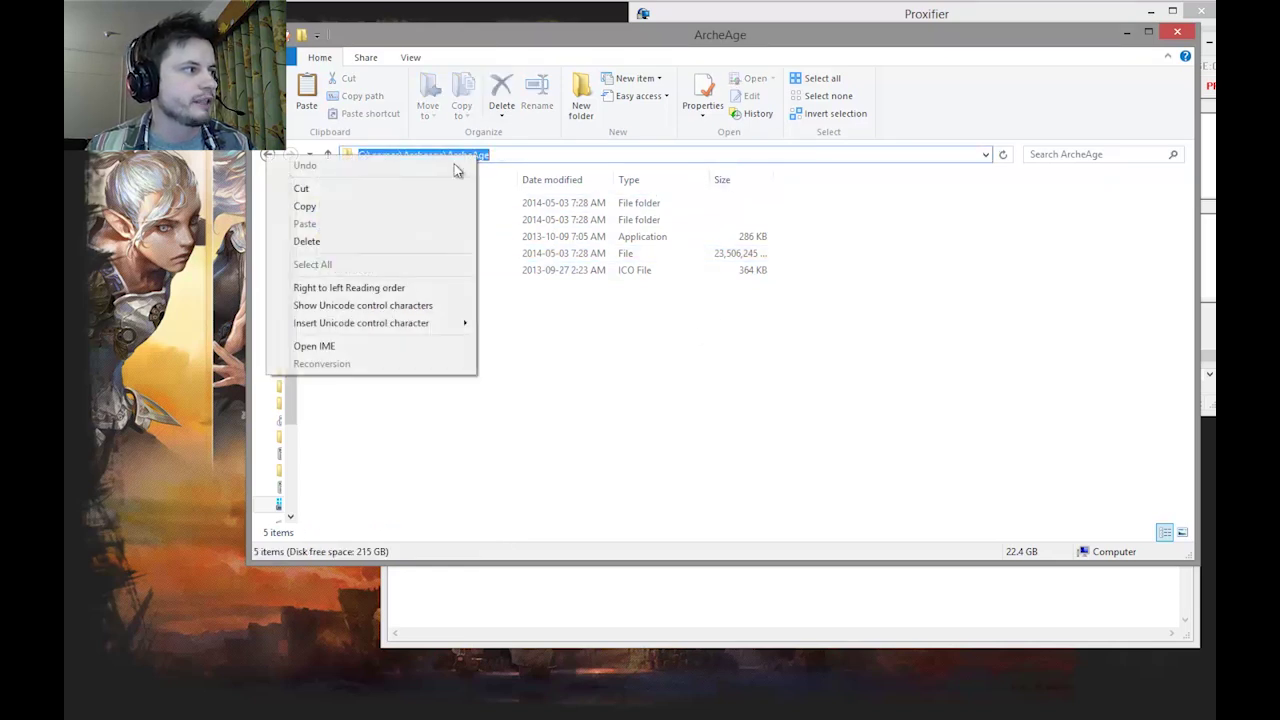
left_click(397, 208)
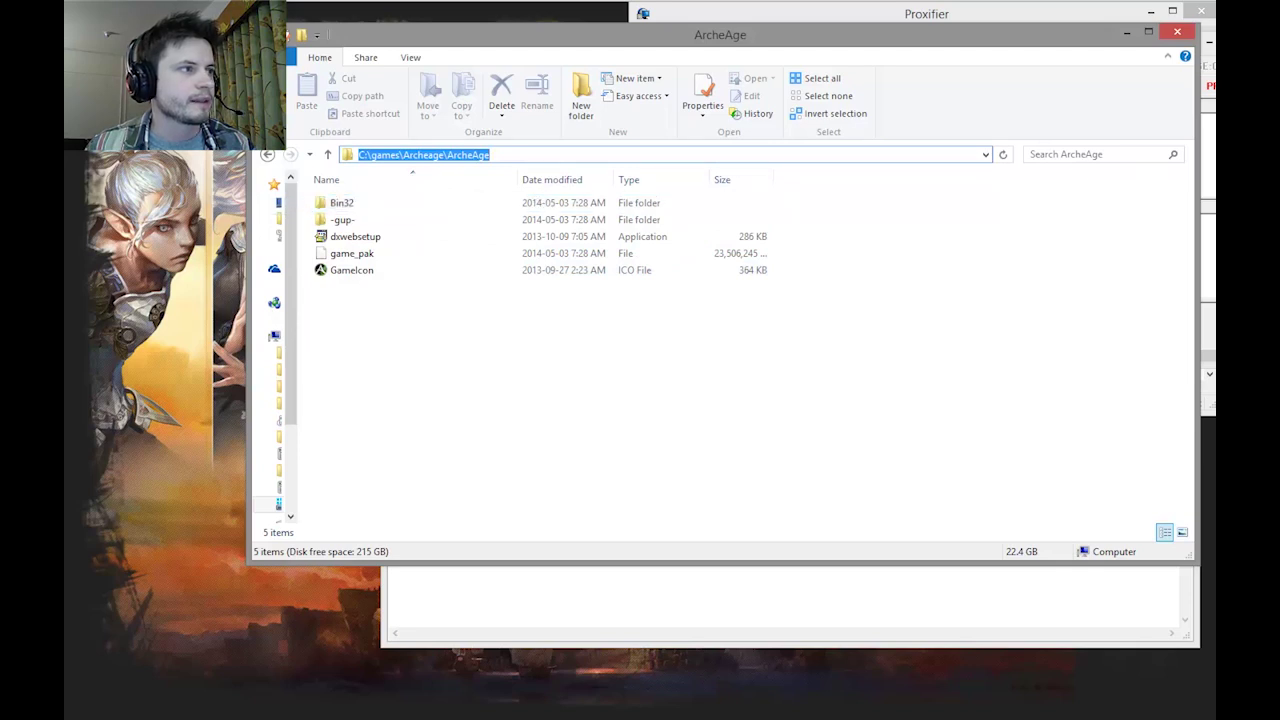
key("alt+Tab")
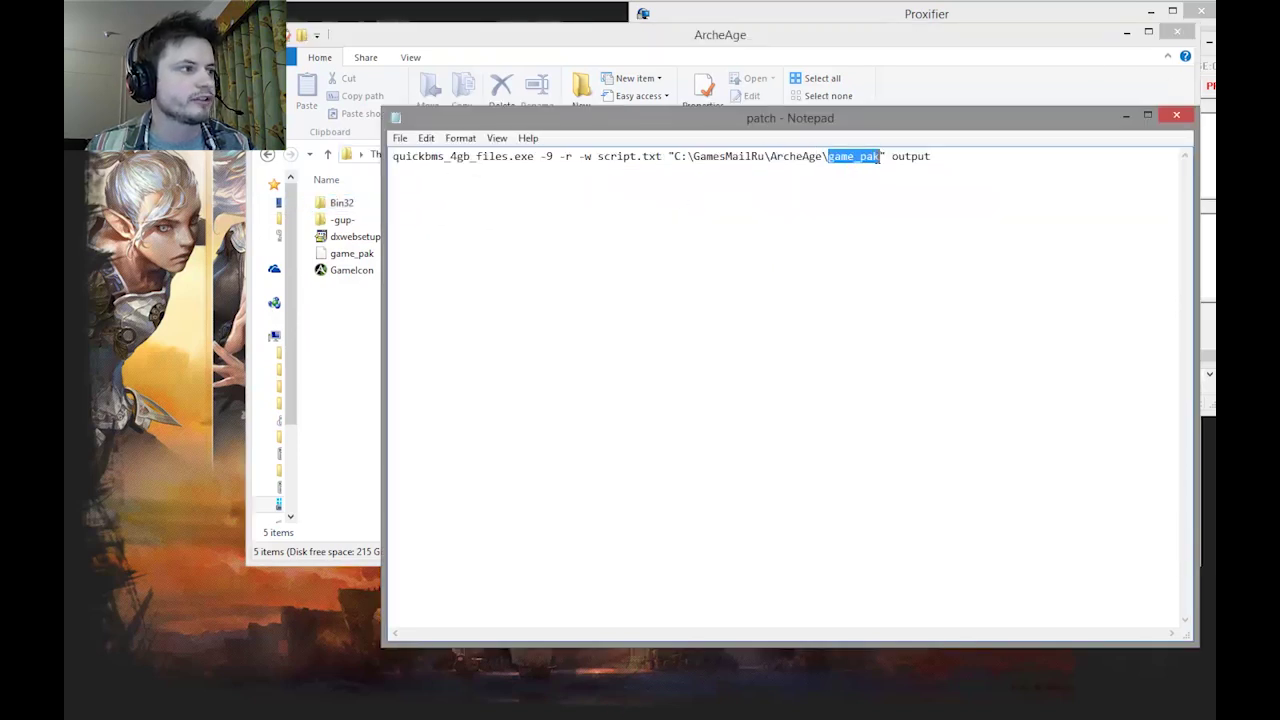
Replace C:\GamesMailRu\ArcheAge\ with the pasted C:\games\Archeage\ArcheAge\ path and close Notepad.
left_click(847, 156)
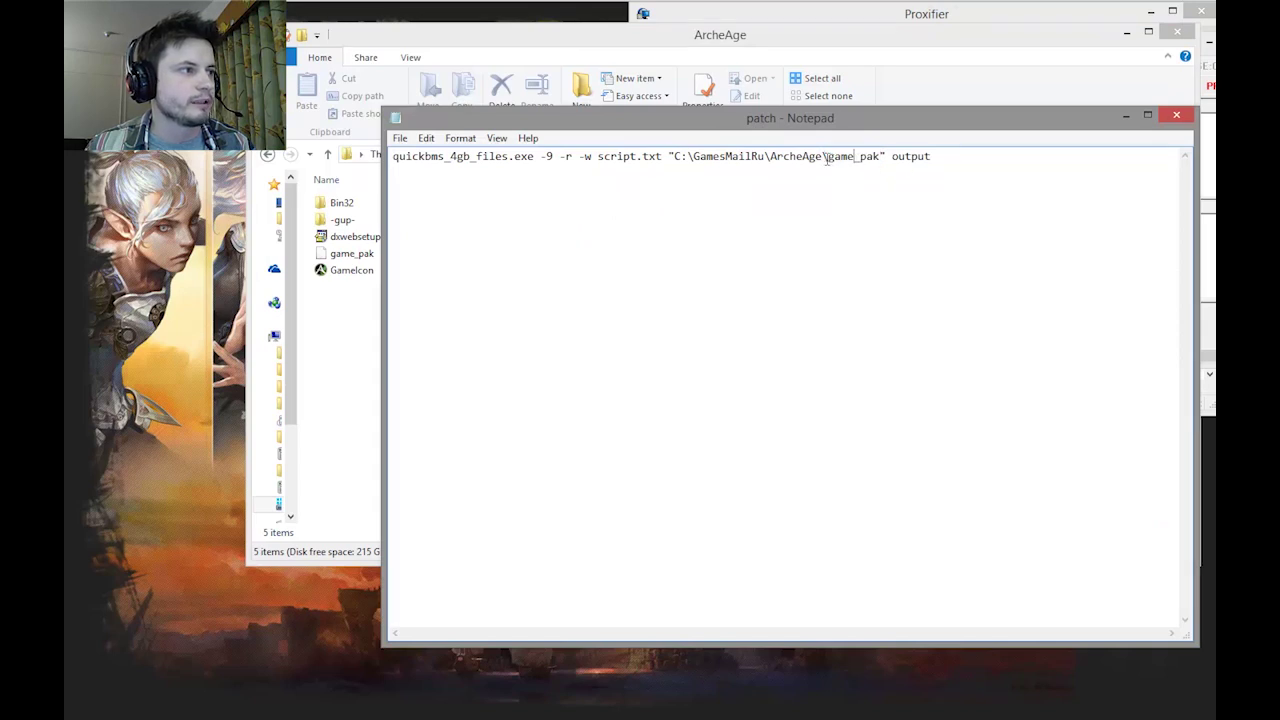
left_click_drag(828, 158, 677, 174)
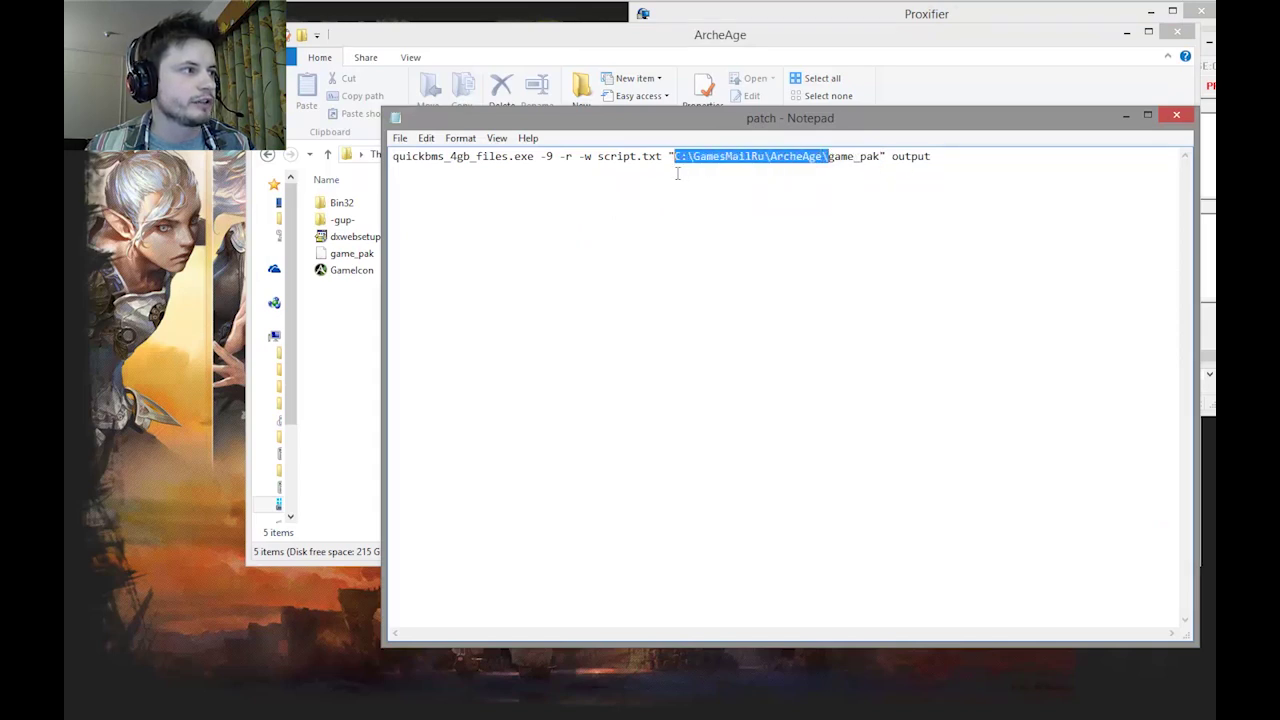
right_click(700, 163)
left_click(606, 222)
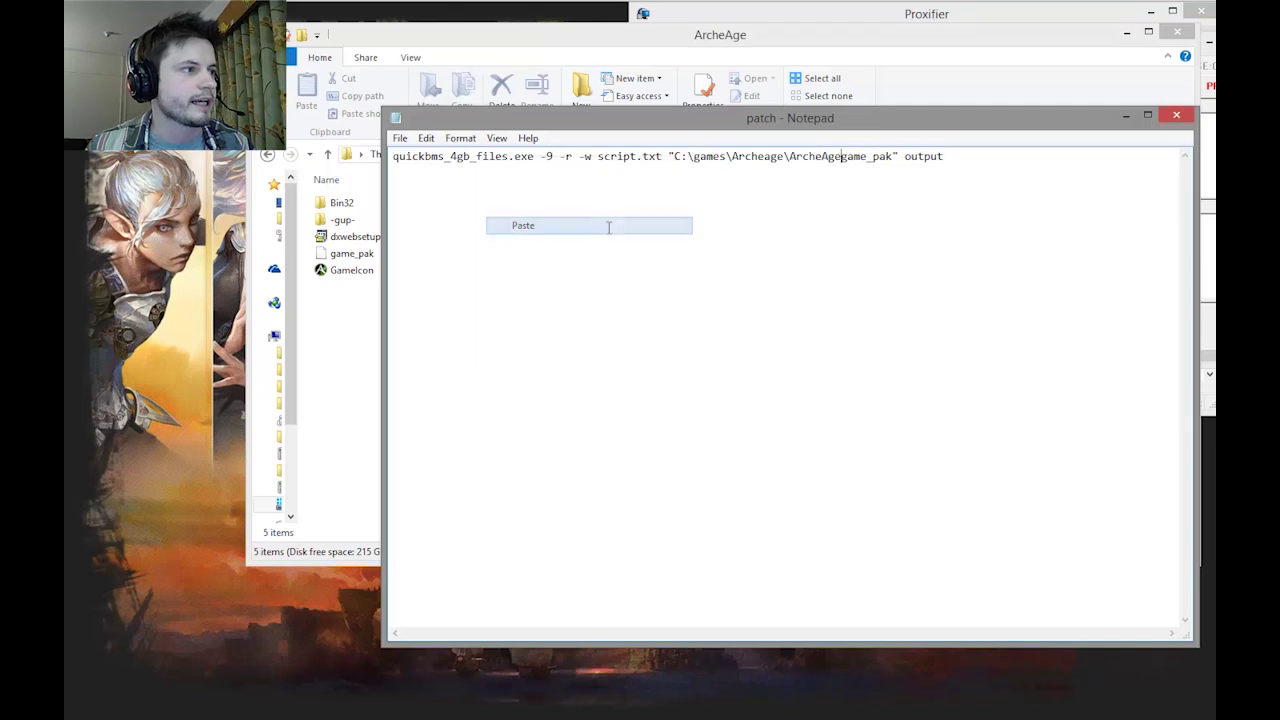
type("ArcheAge\\")
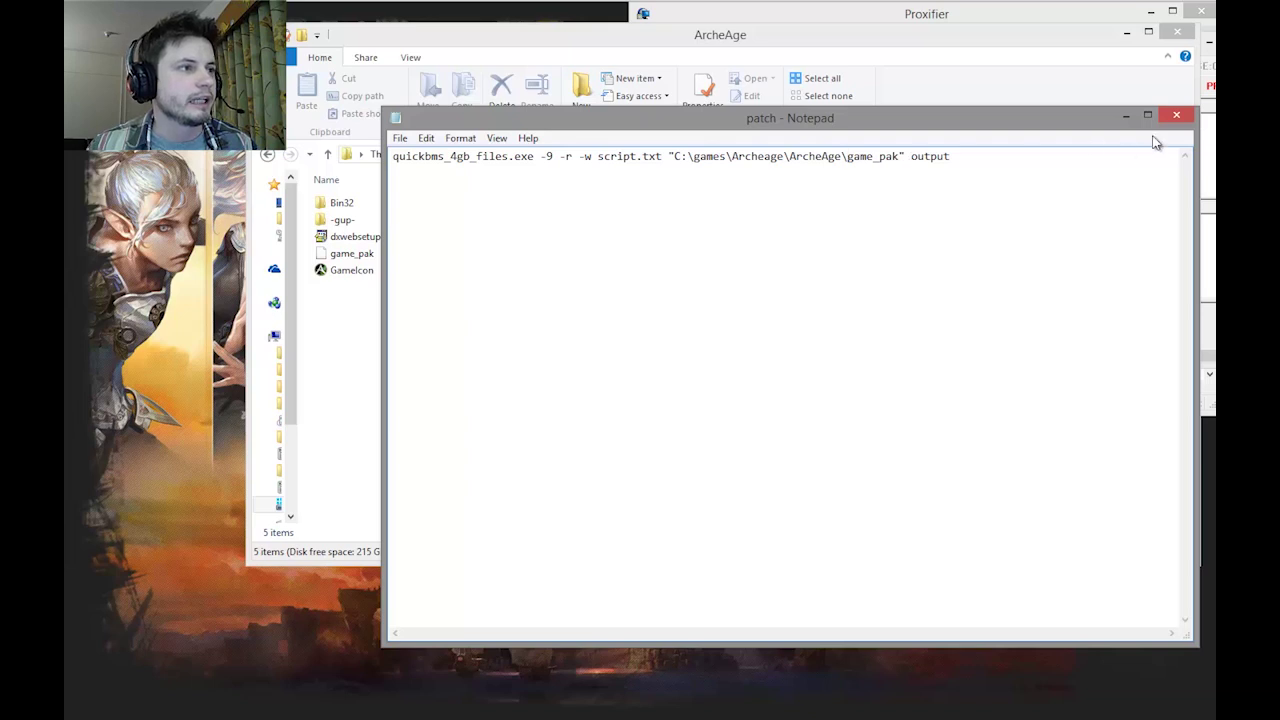
left_click(1175, 115)
Save the edited patch.bat, run it from TTC, and centre its QuickBMS console window.
left_click(793, 373)
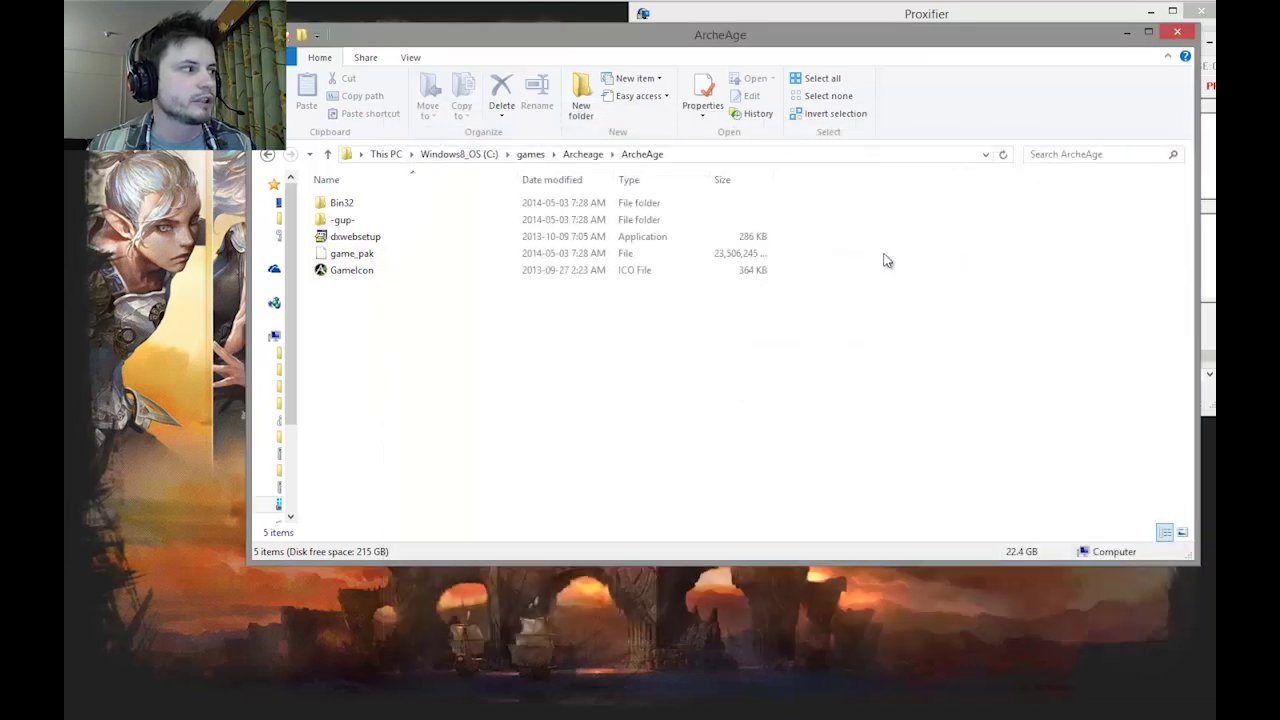
left_click_drag(681, 44, 695, 47)
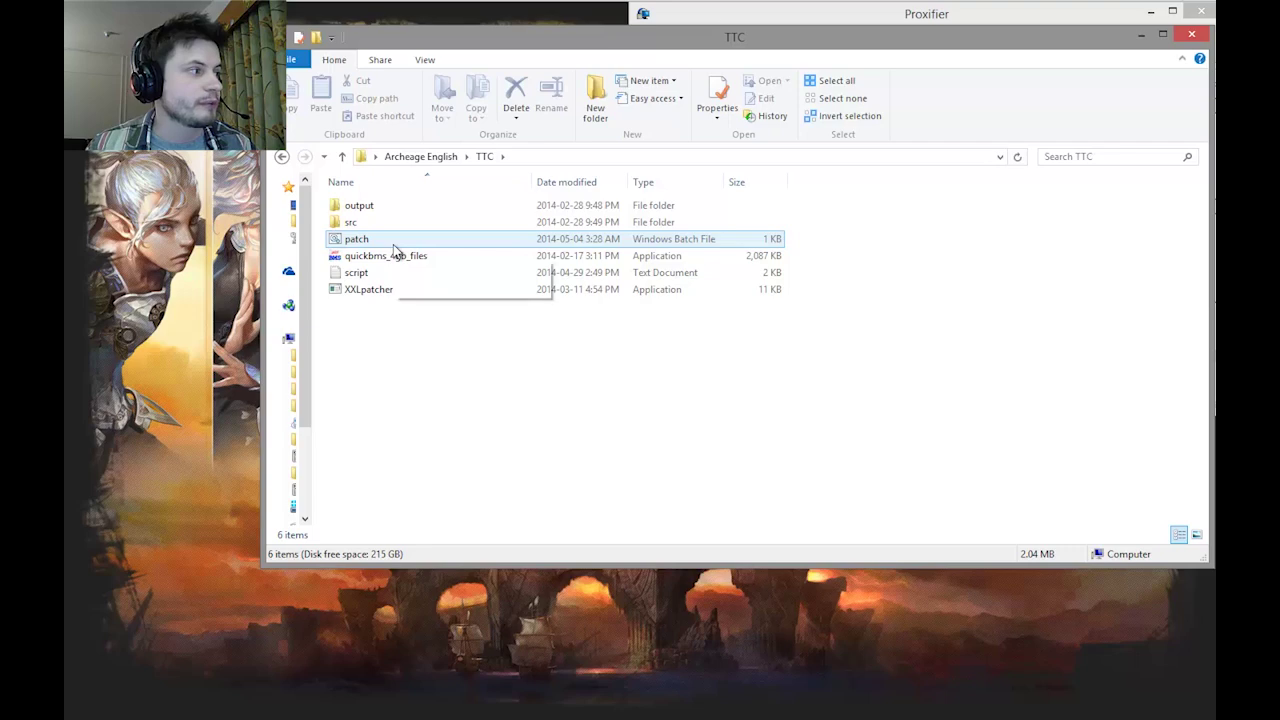
double_click(362, 248)
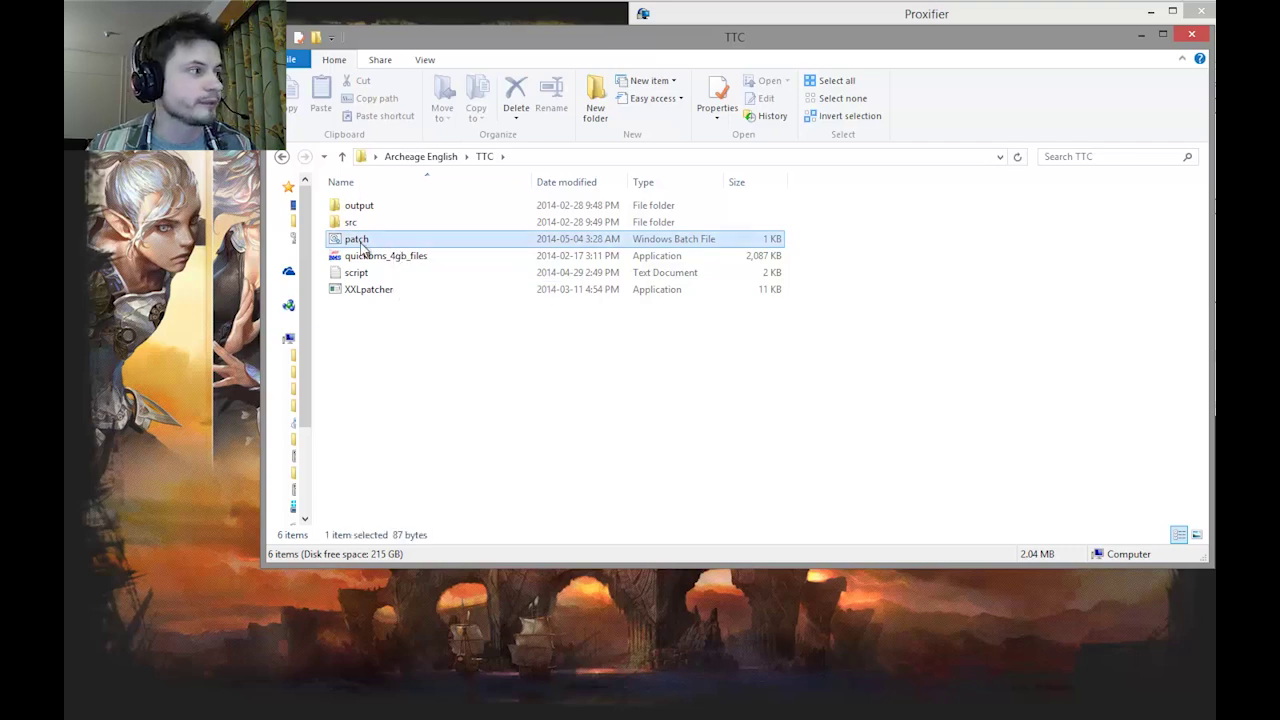
left_click_drag(461, 5, 965, 137)
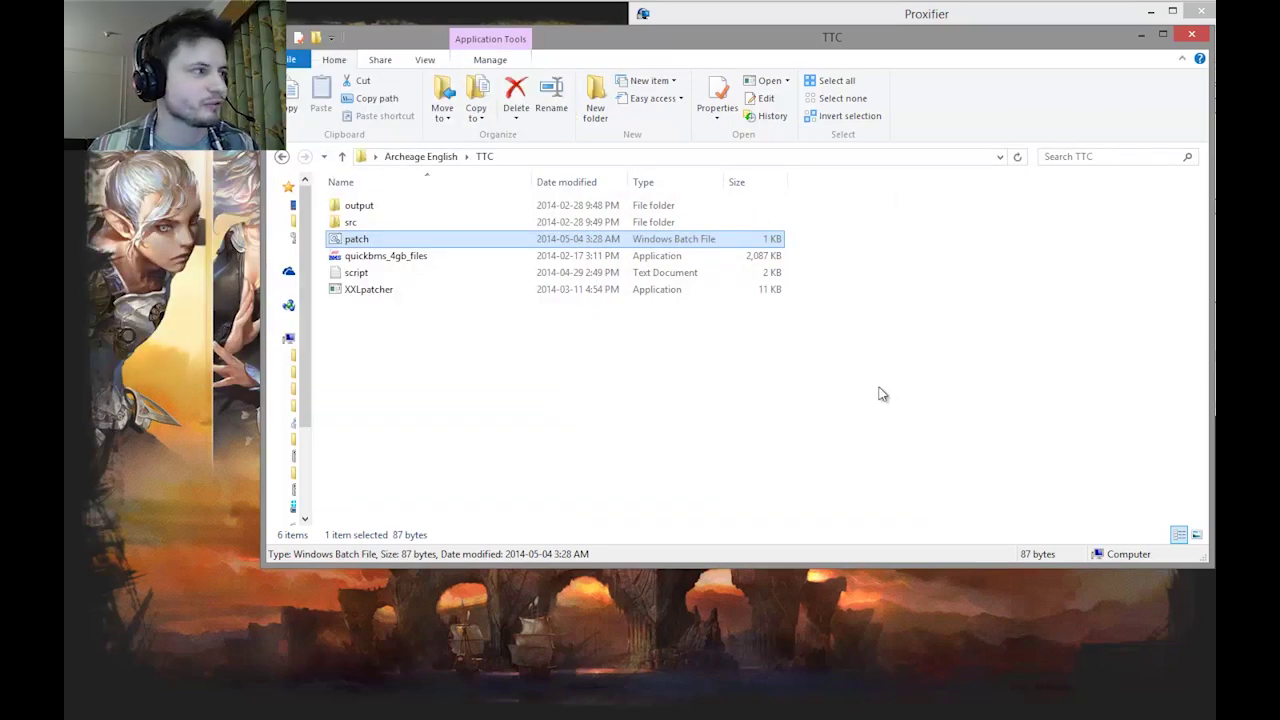
In the English-patched ArcheAge, turn the character left through the foggy forest and open Character Info.
left_click(588, 432)
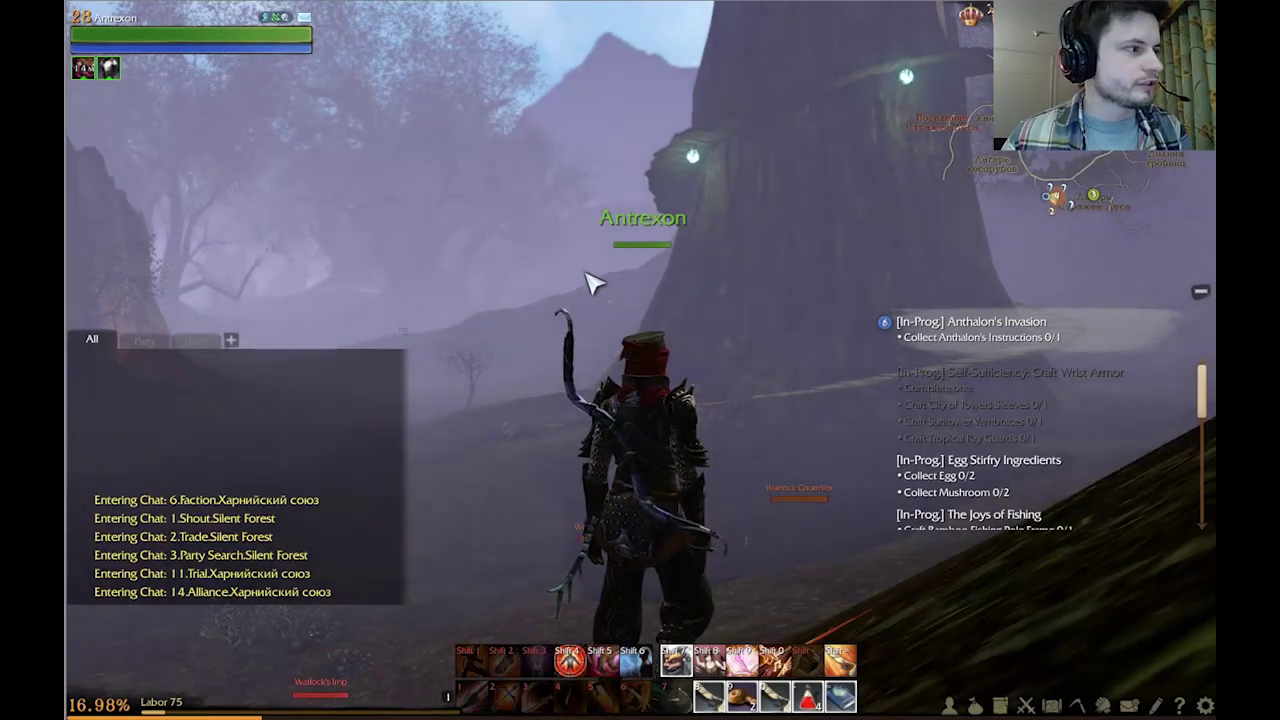
key("a")
key("a")
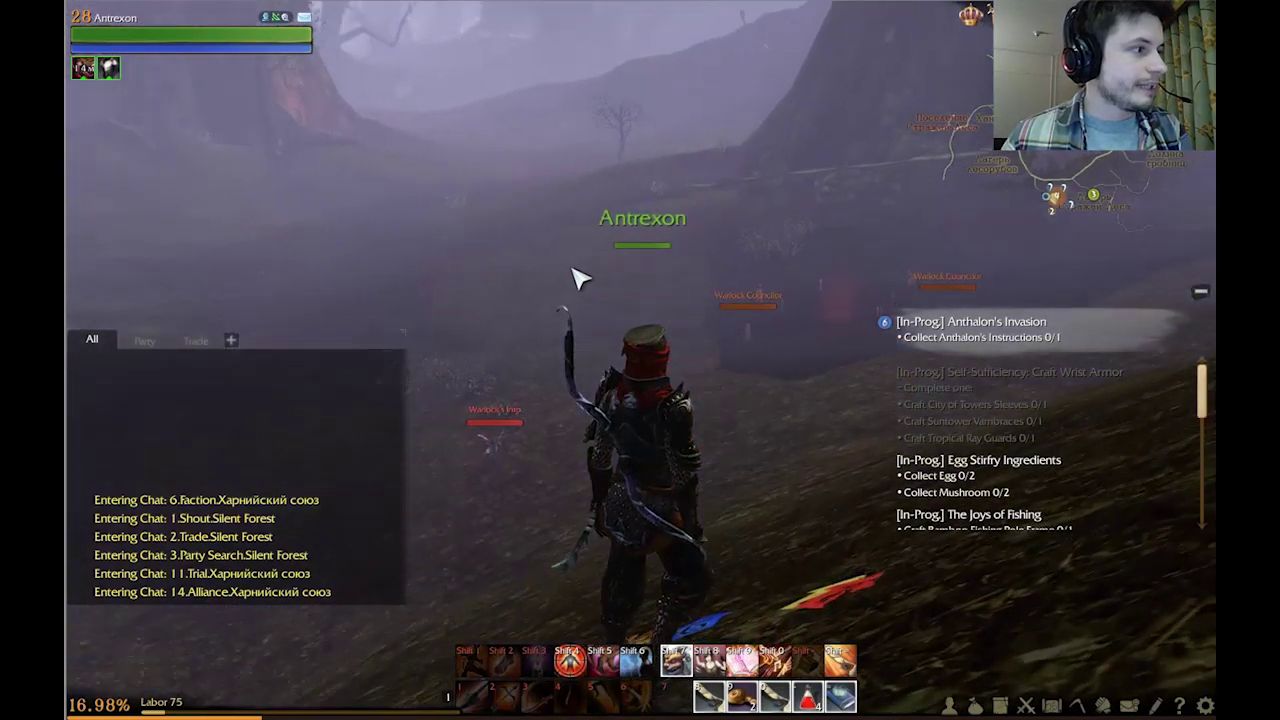
key("a")
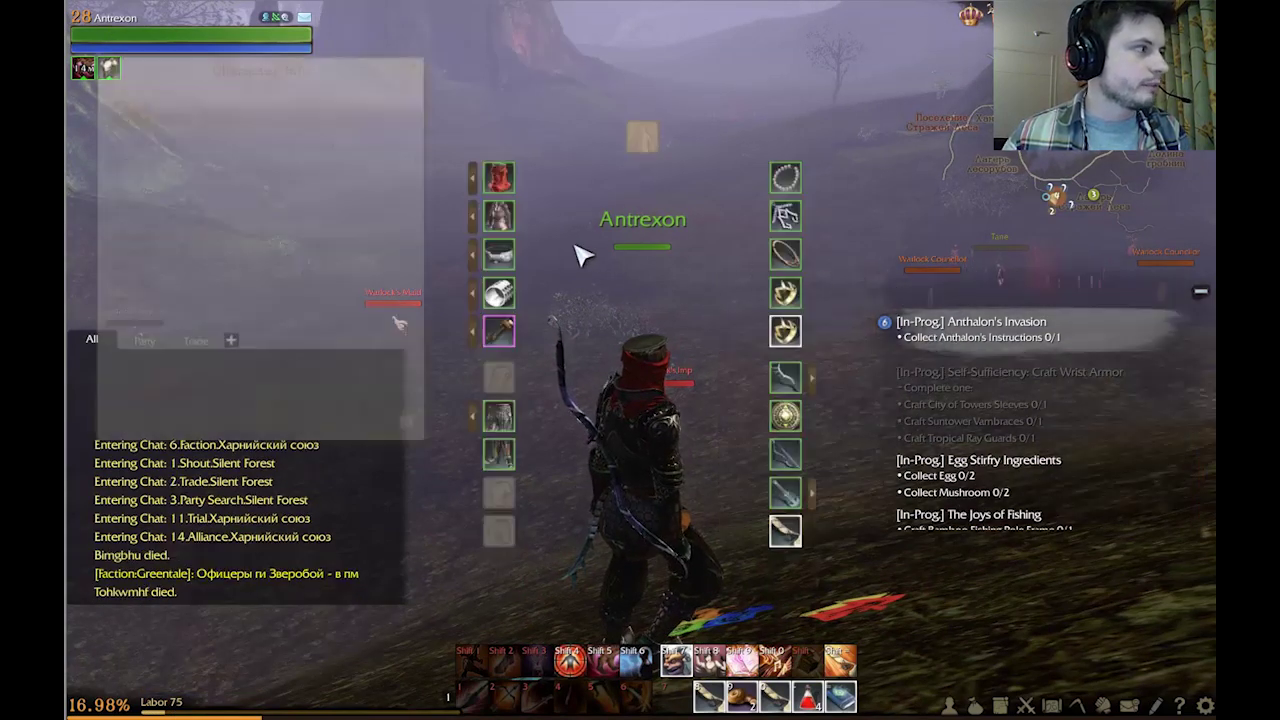
key("c")
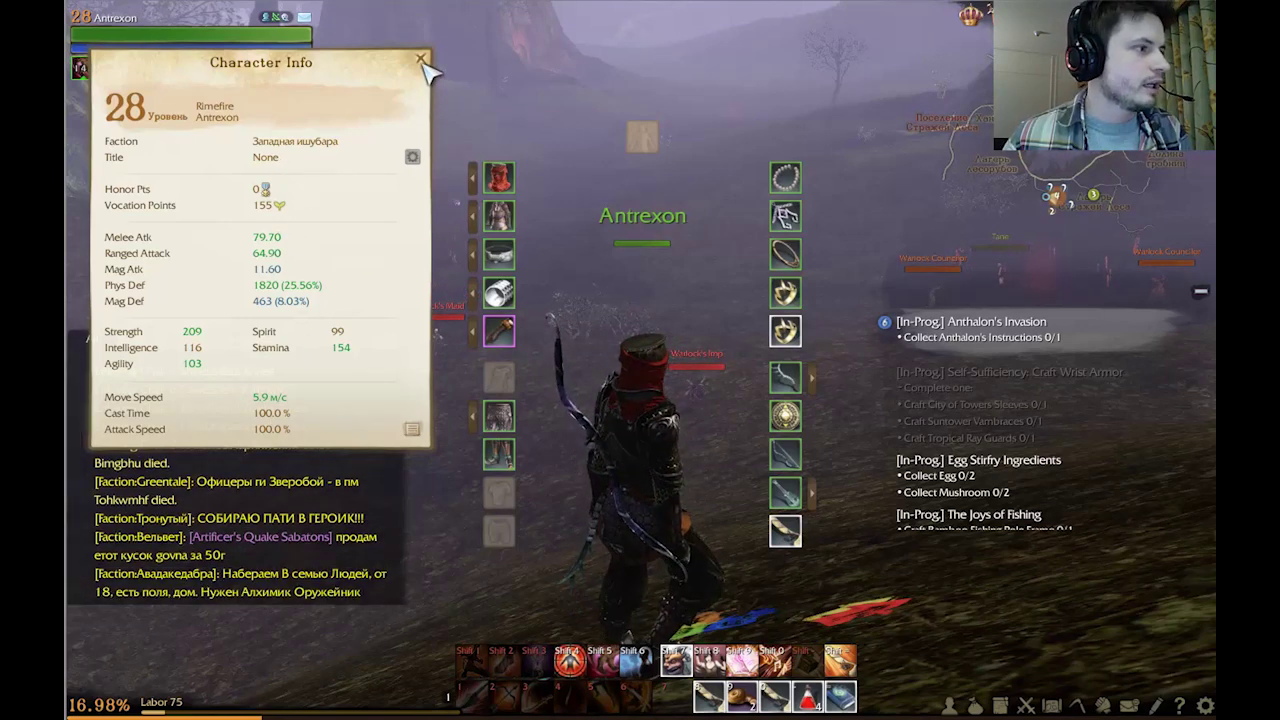
Reopen Character Info, read the English equipment slot tooltips, then close the panel.
key("c")
key("c")
mouse_move(500, 258)
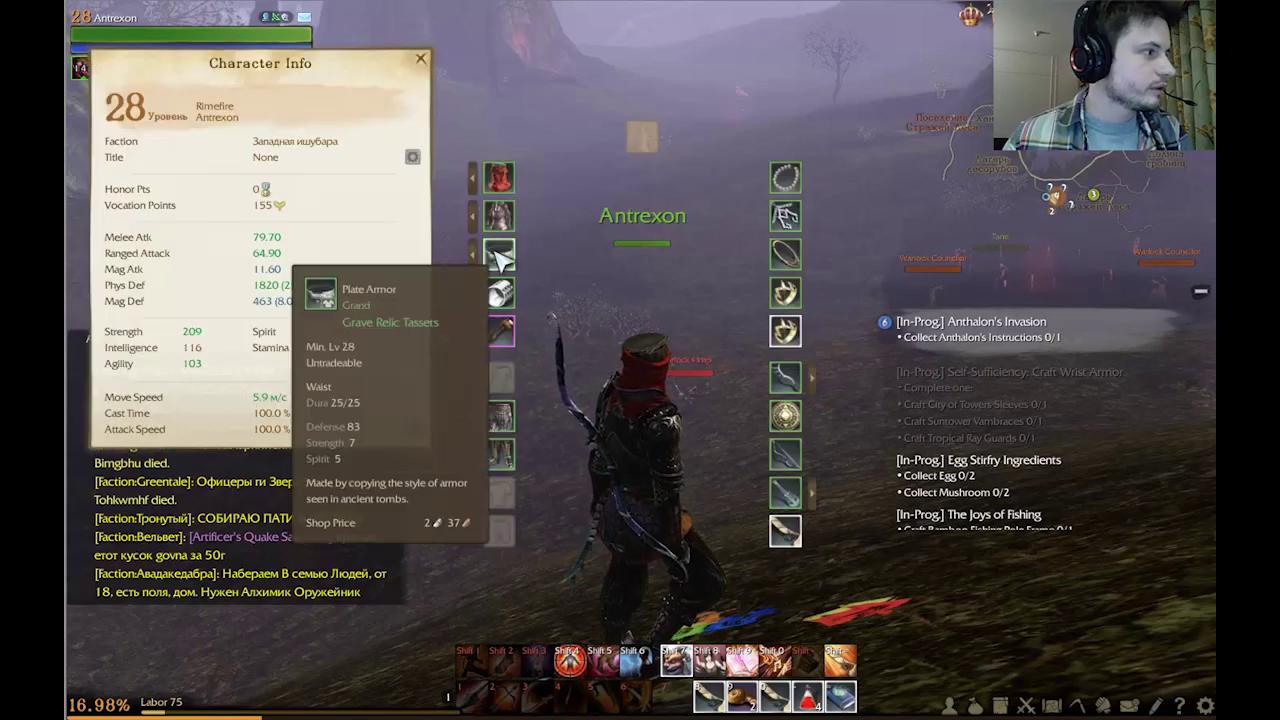
mouse_move(504, 309)
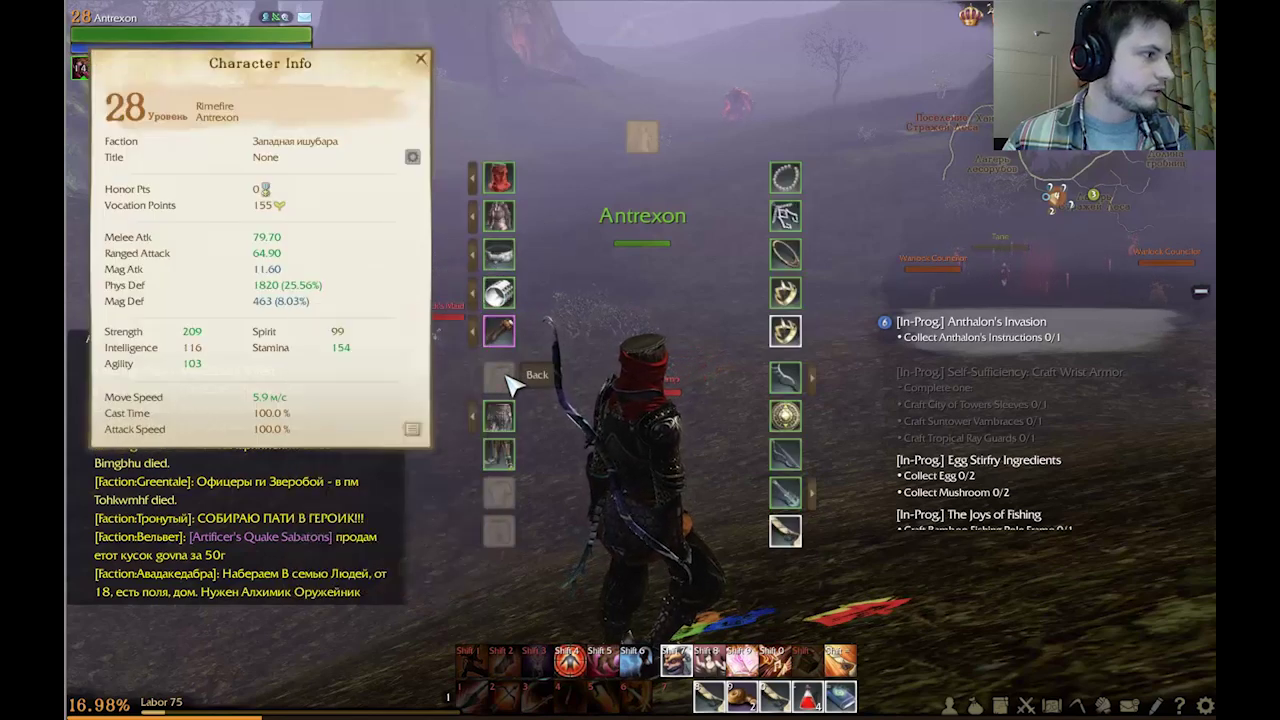
mouse_move(497, 424)
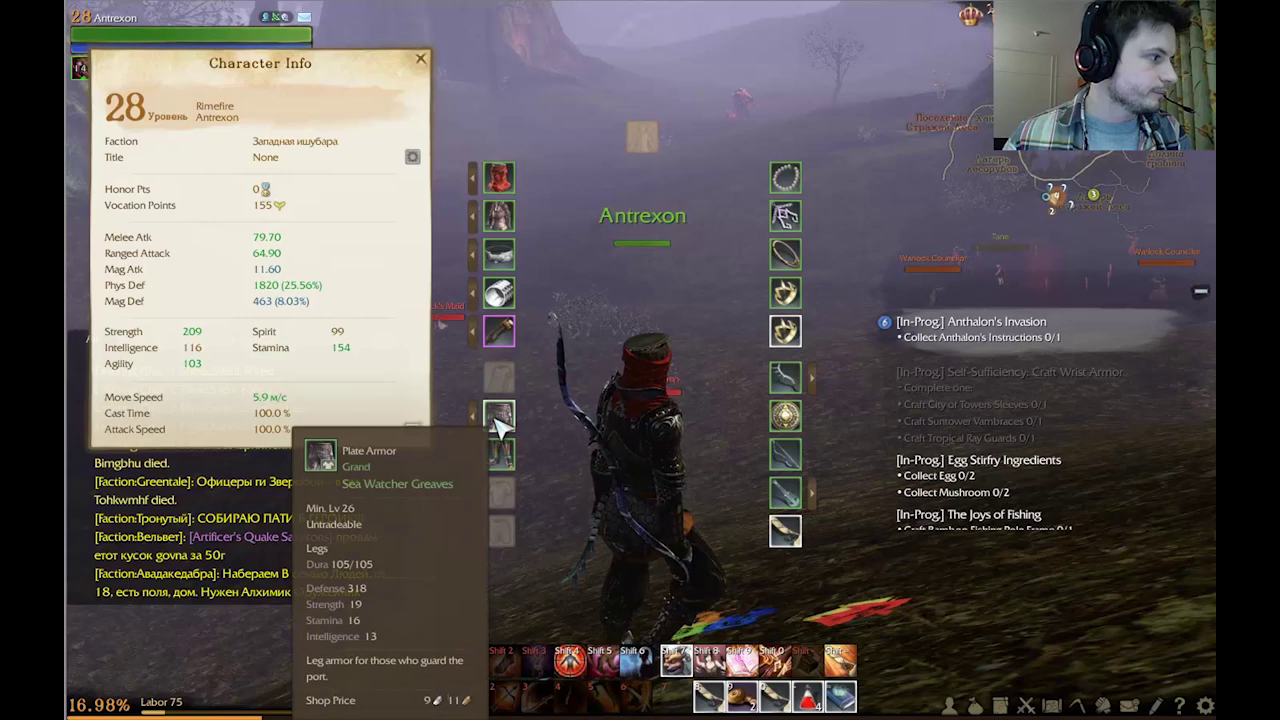
left_click(421, 60)
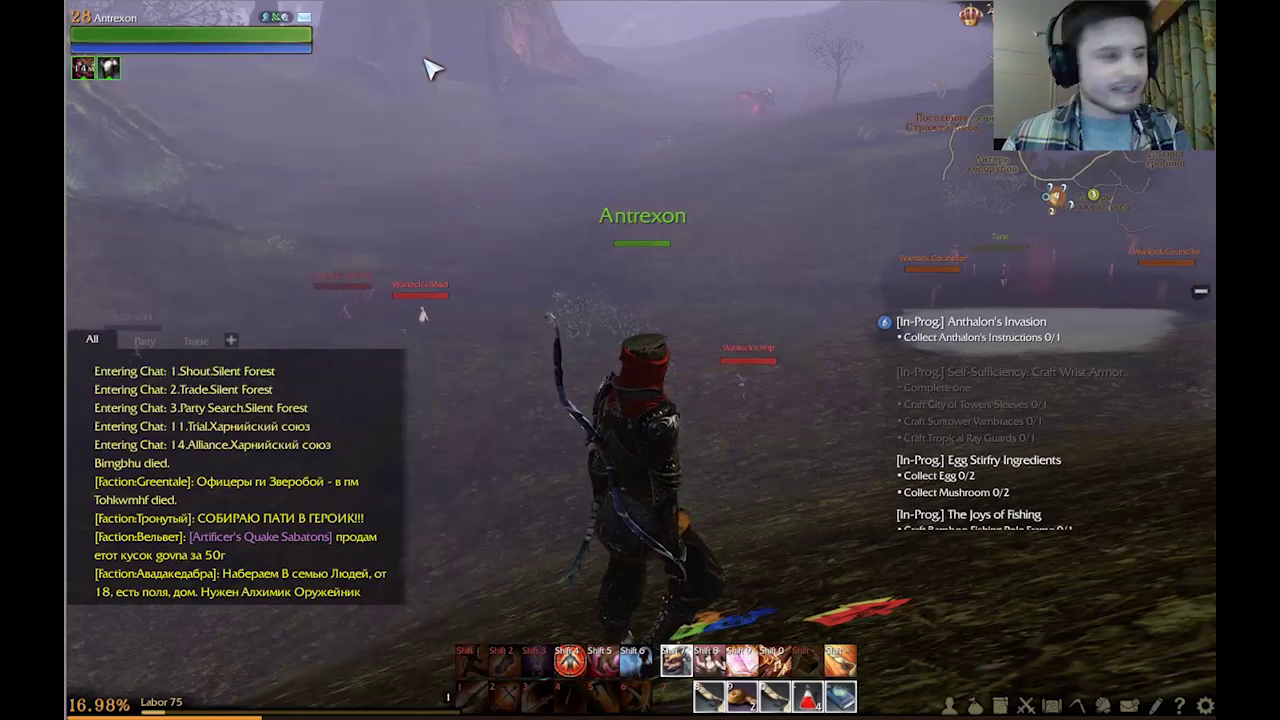
Toggle Character Info, then open the bag and the quest log.
left_click(950, 706)
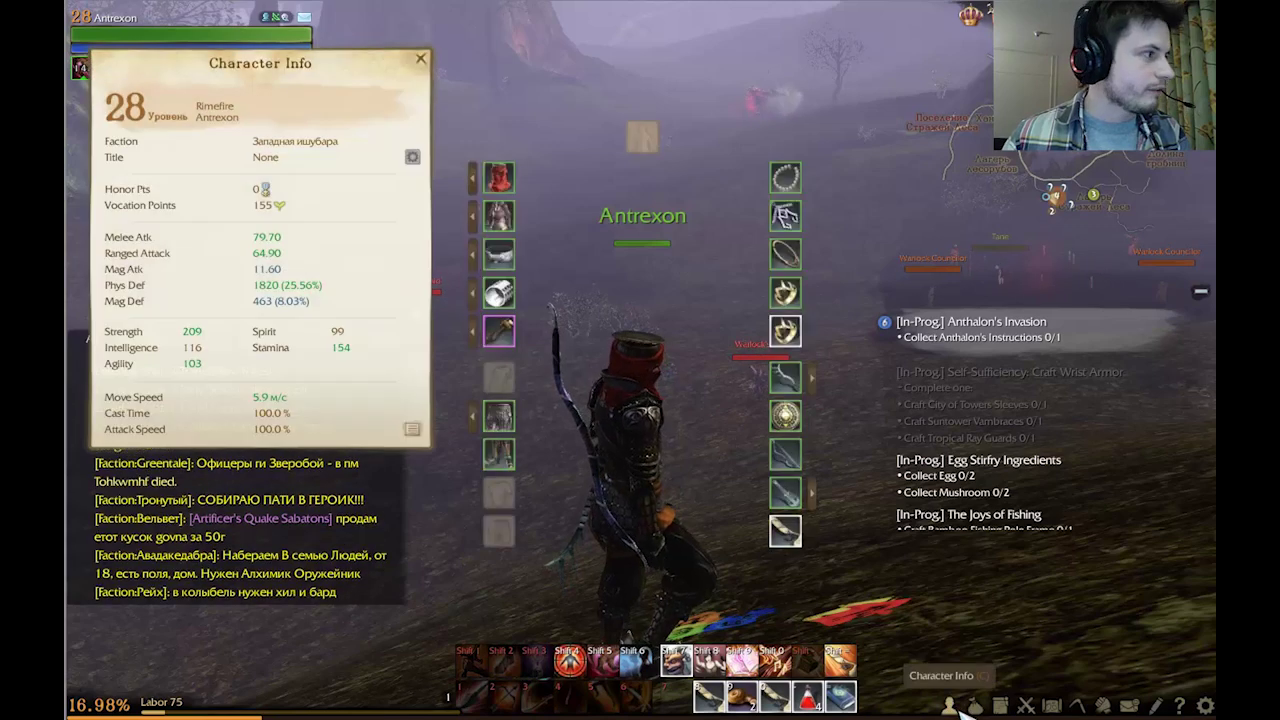
left_click(953, 707)
left_click(975, 706)
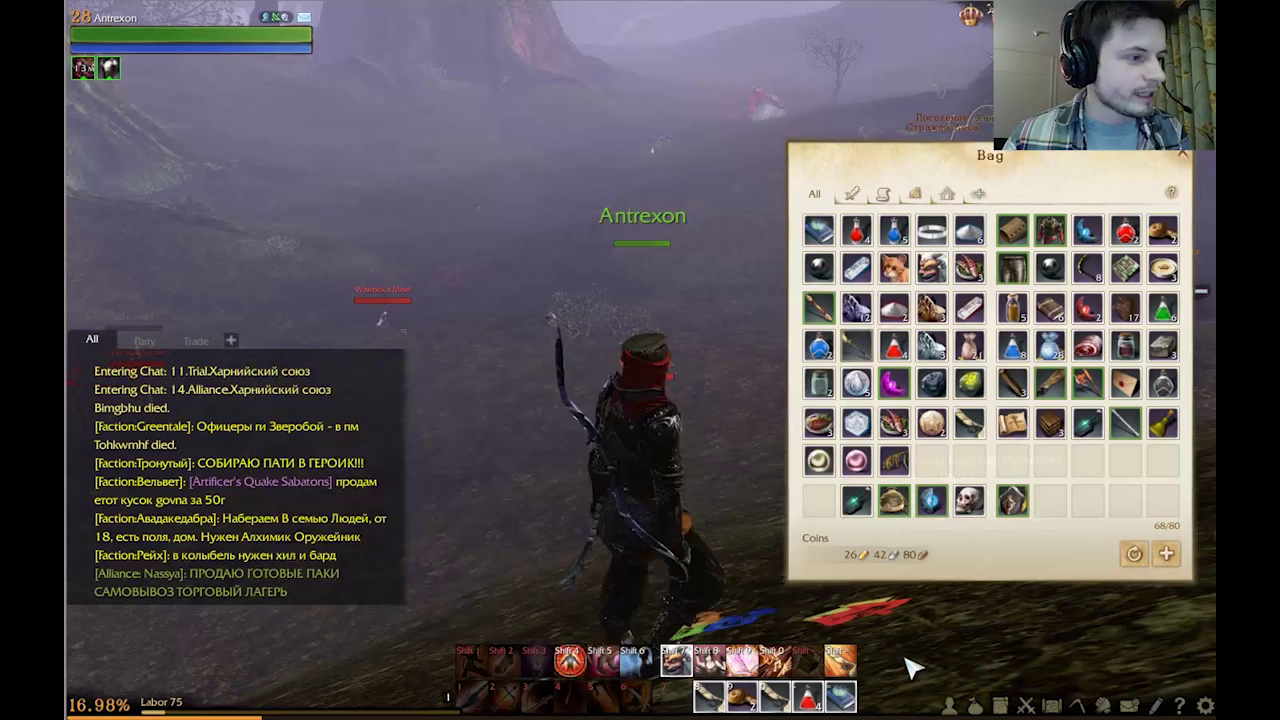
left_click(1001, 706)
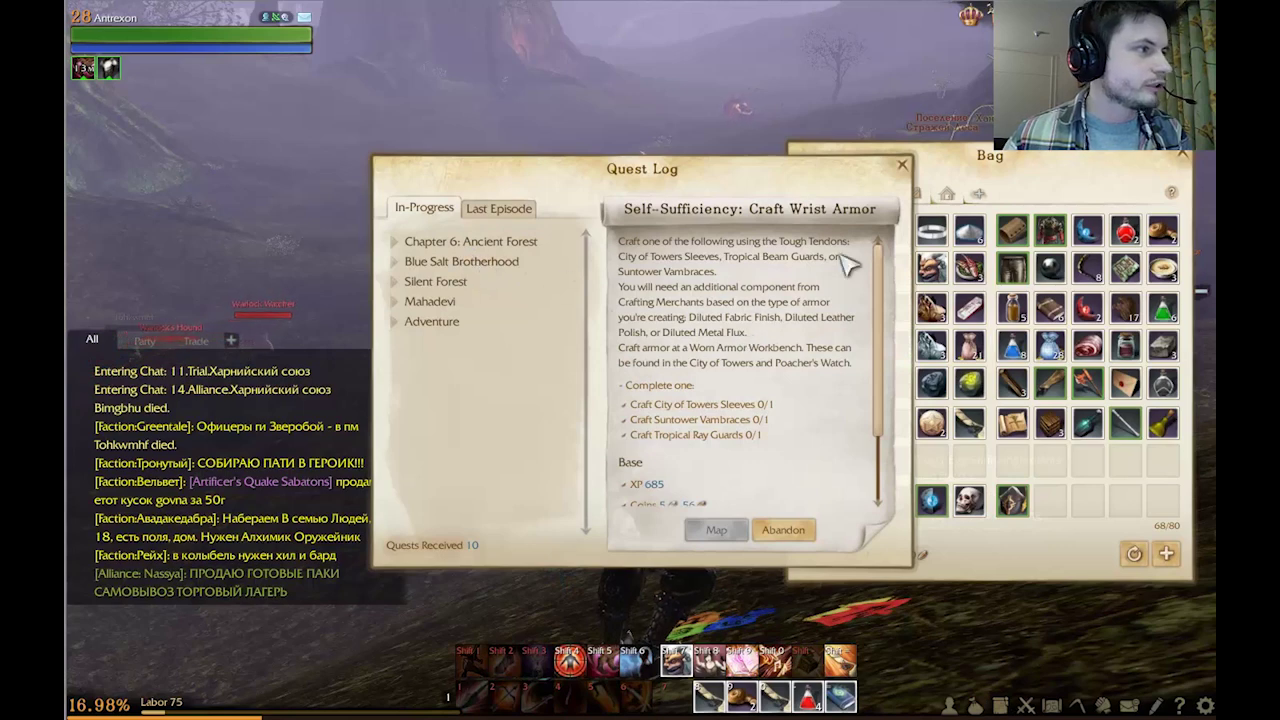
View the skills window, bring the quest log back, and open the world map.
left_click(1025, 706)
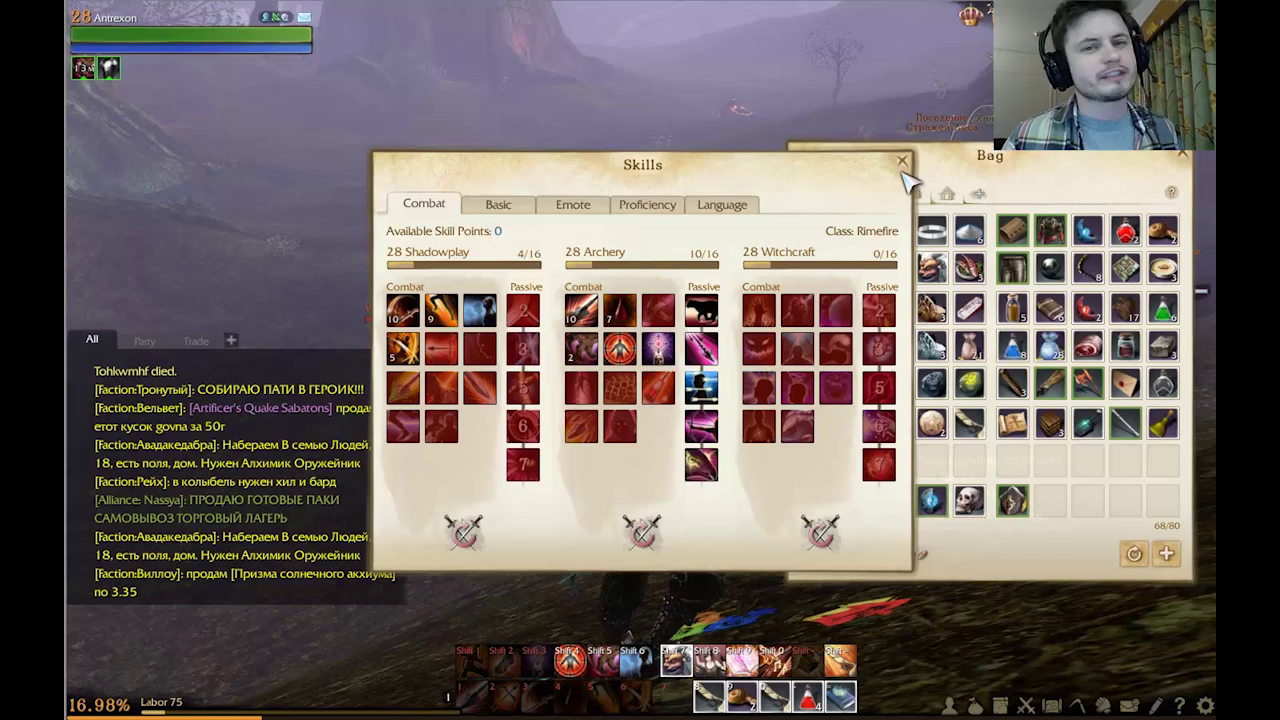
key("l")
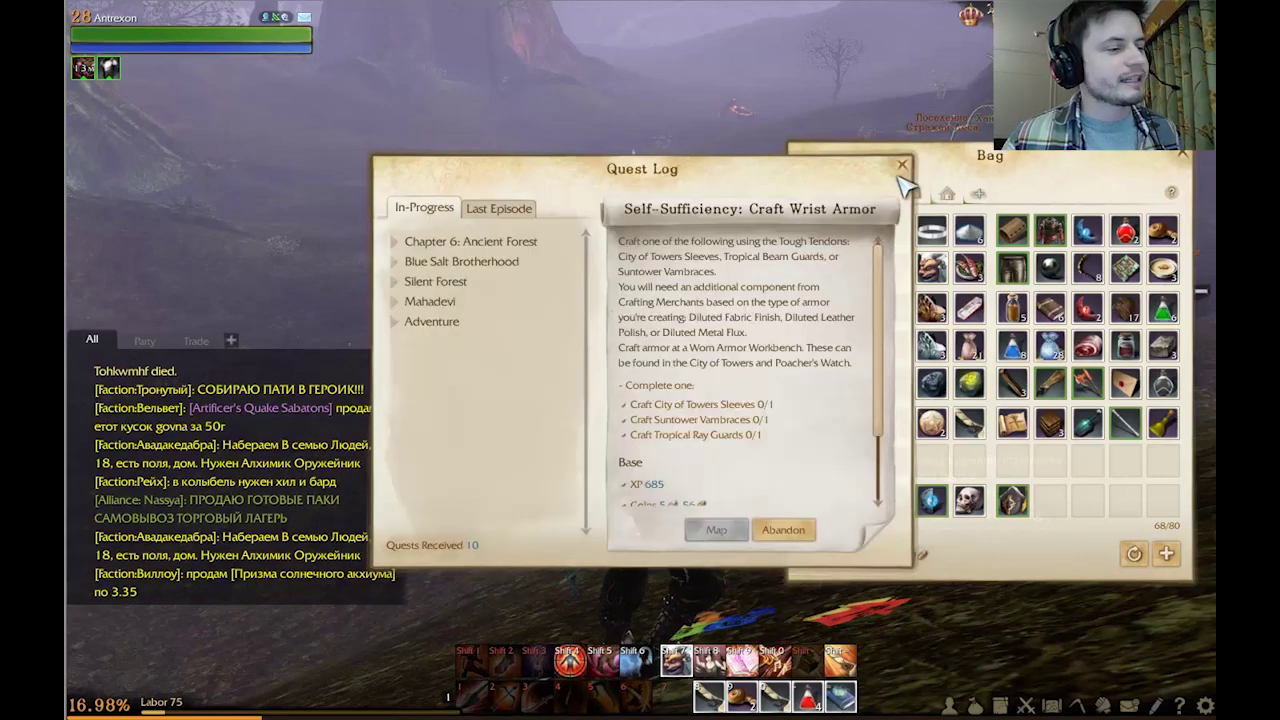
left_click(1053, 704)
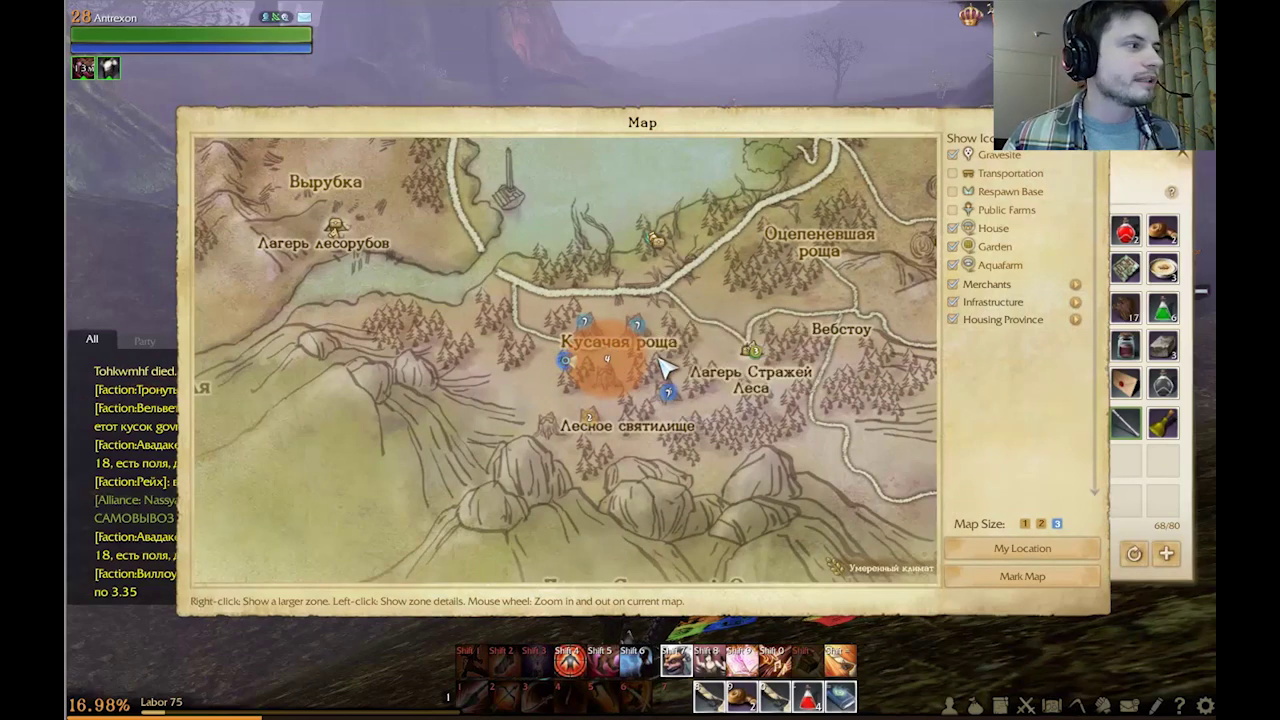
Zoom out and pan the zone map to survey the surrounding area, then close it.
scroll(660, 368, "down", 1)
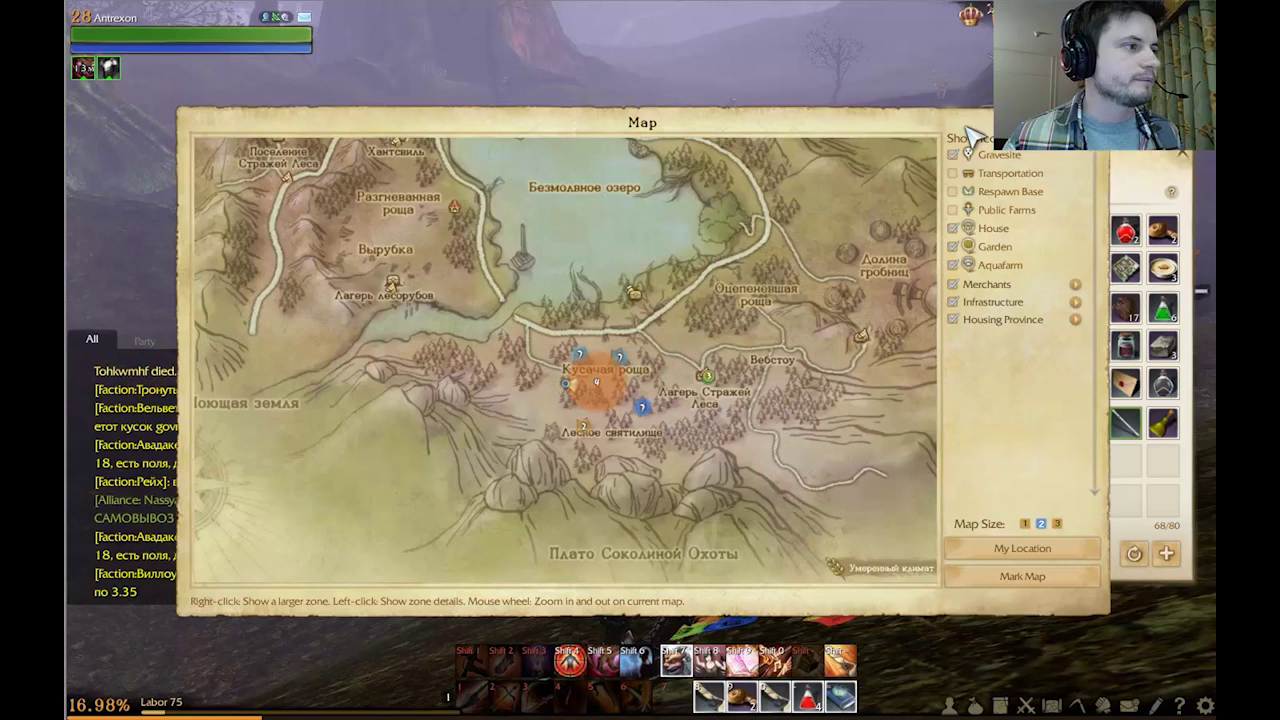
left_click_drag(777, 297, 797, 358)
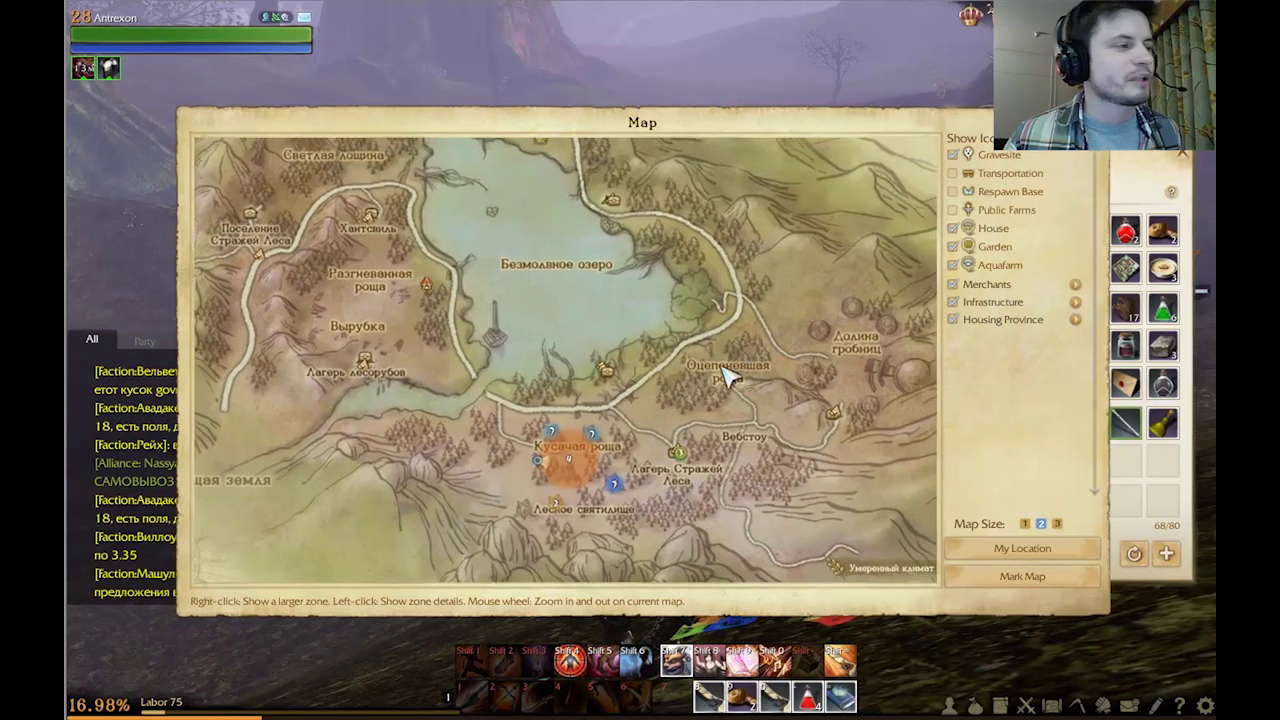
scroll(727, 387, "down", 2)
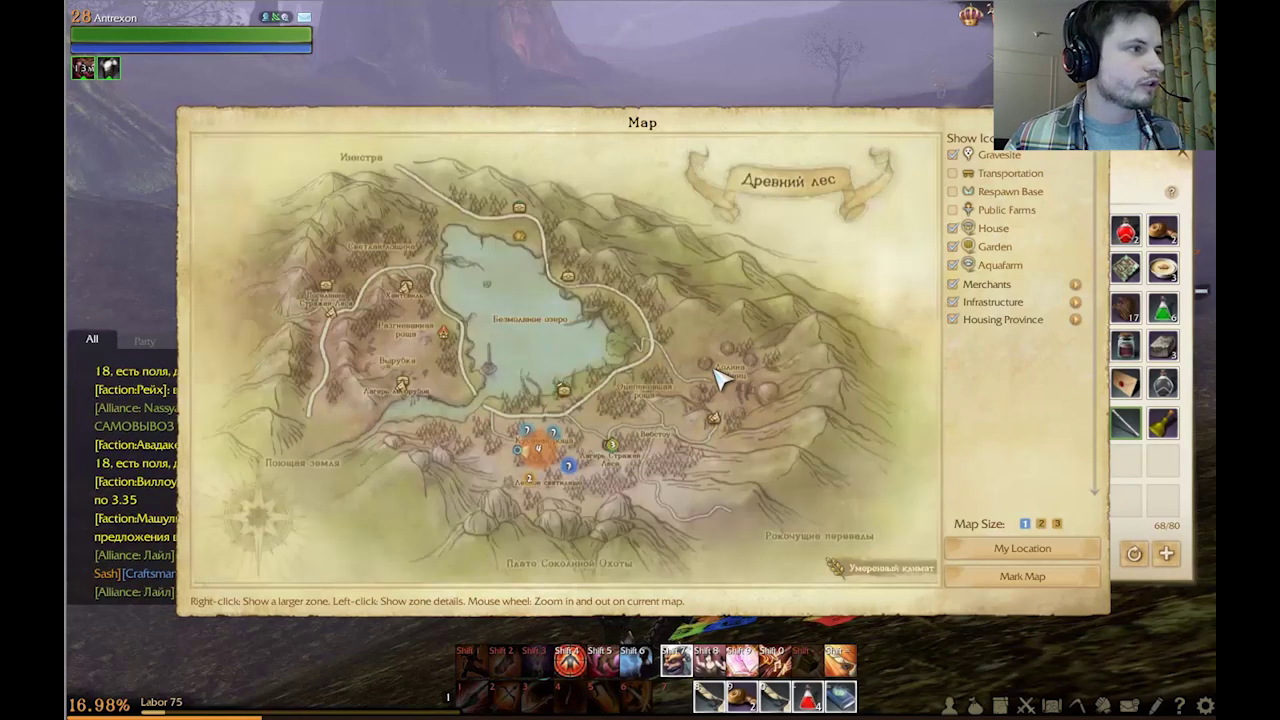
key("l")
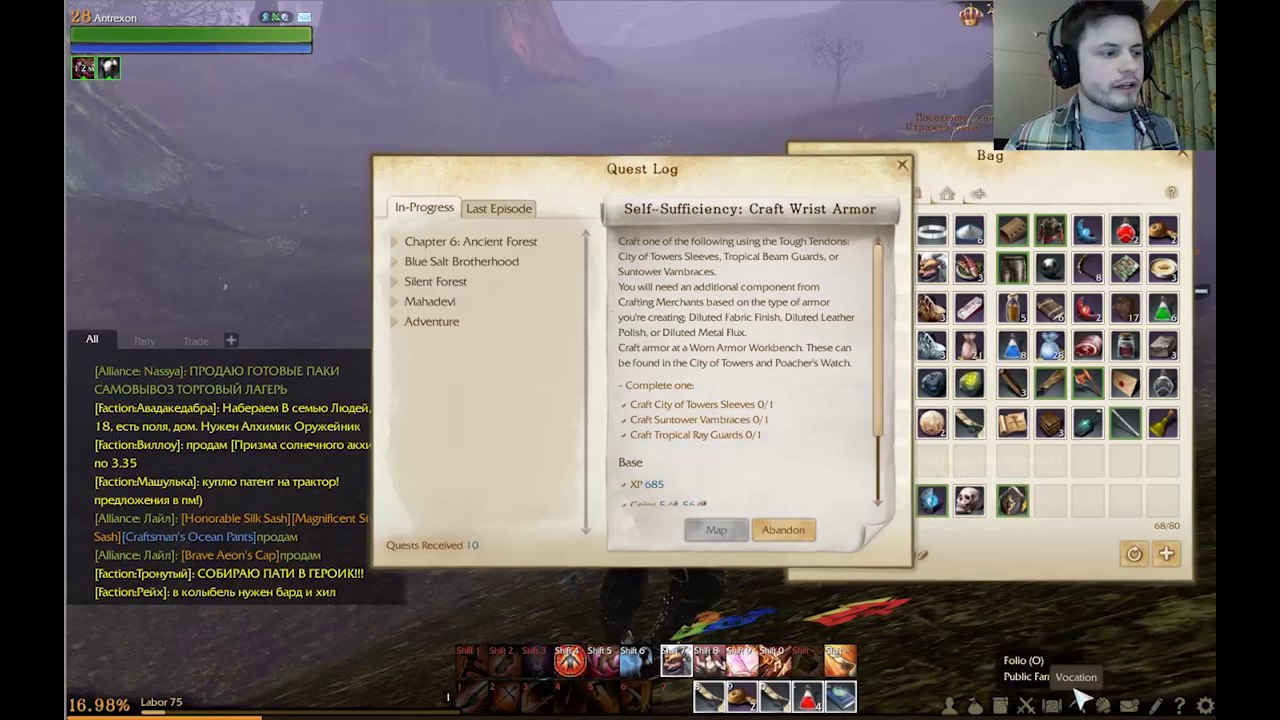
Check the Folio's Cooking recipes, close the Folio, Quest Log and Bag, and target the Warlock's Imp.
left_click(1024, 662)
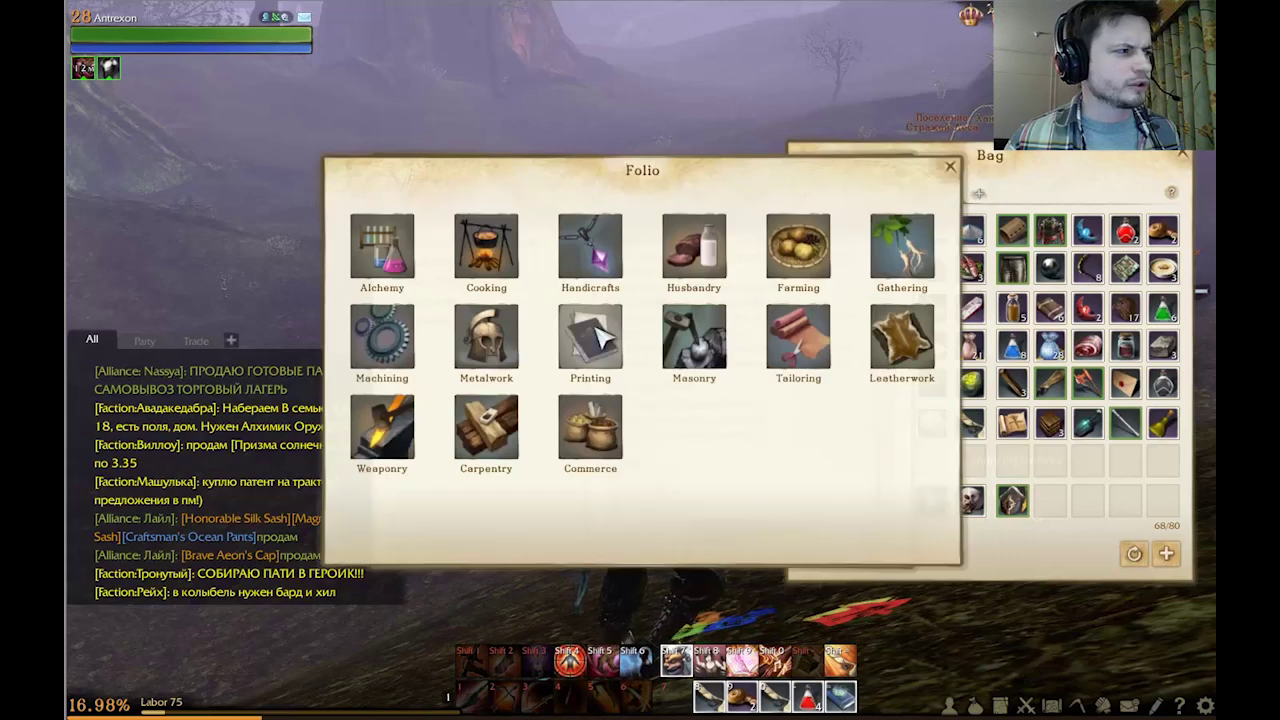
left_click(497, 255)
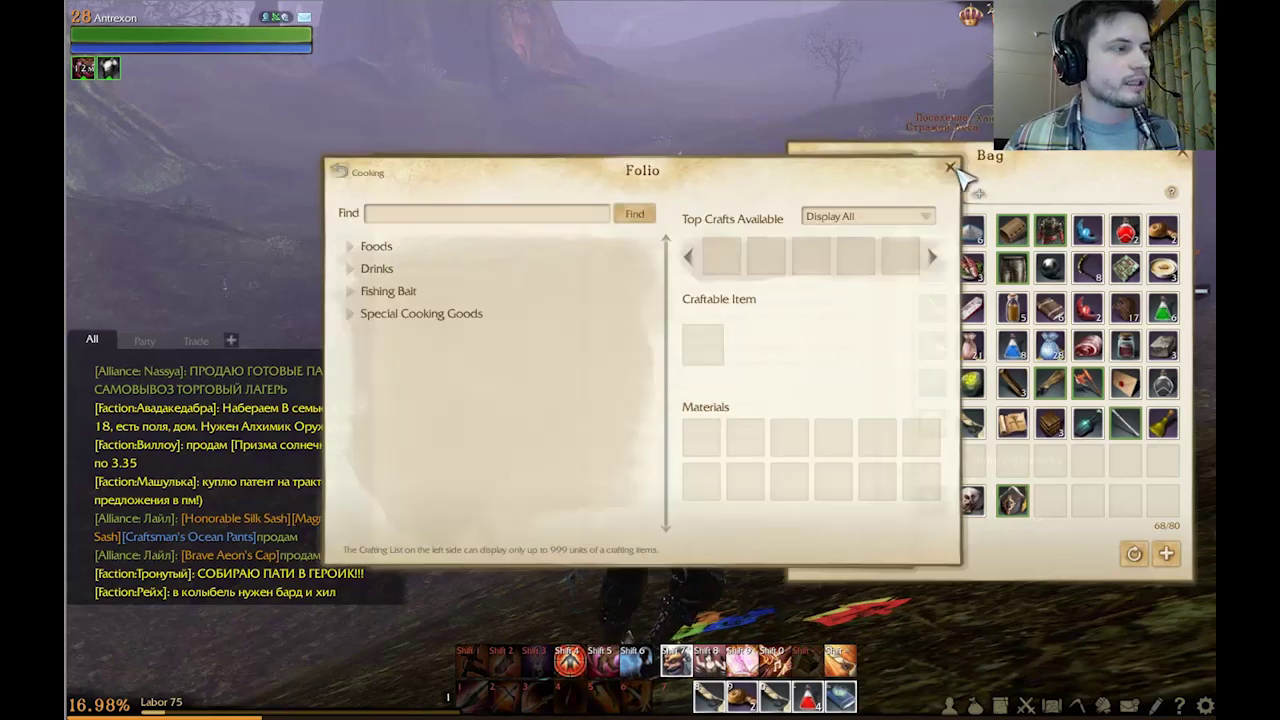
left_click(951, 168)
left_click(902, 165)
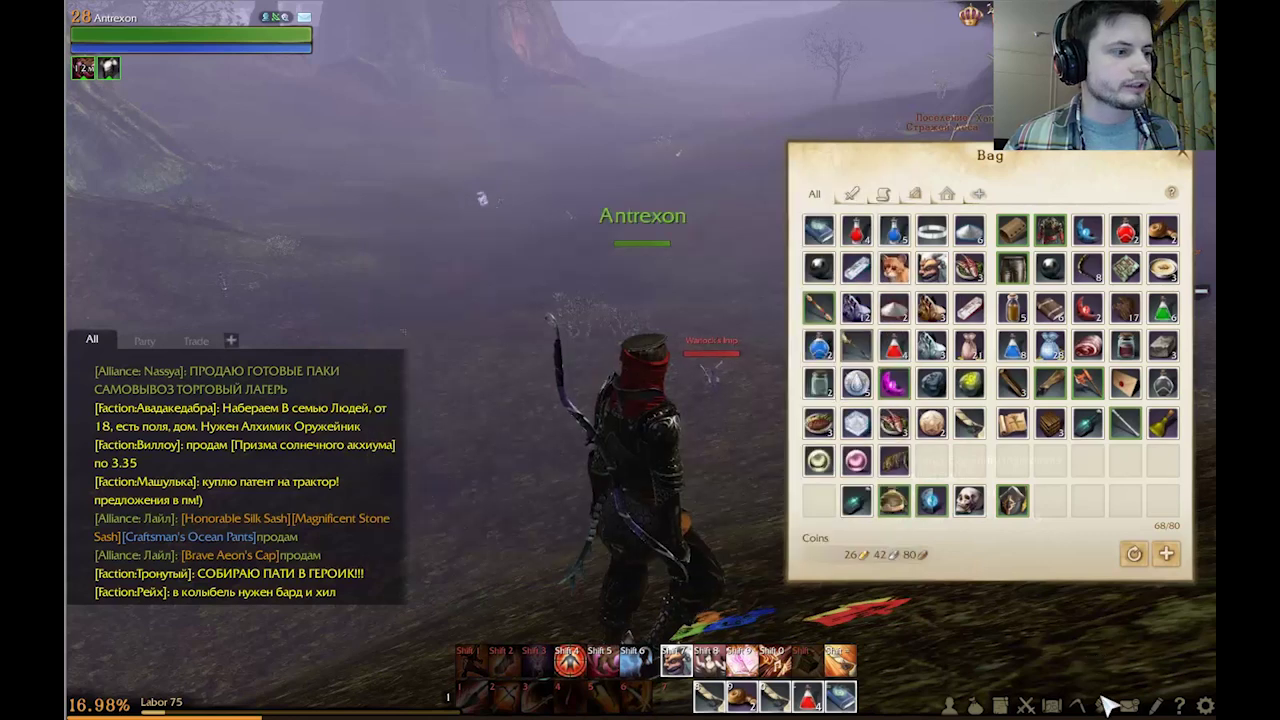
left_click(1190, 165)
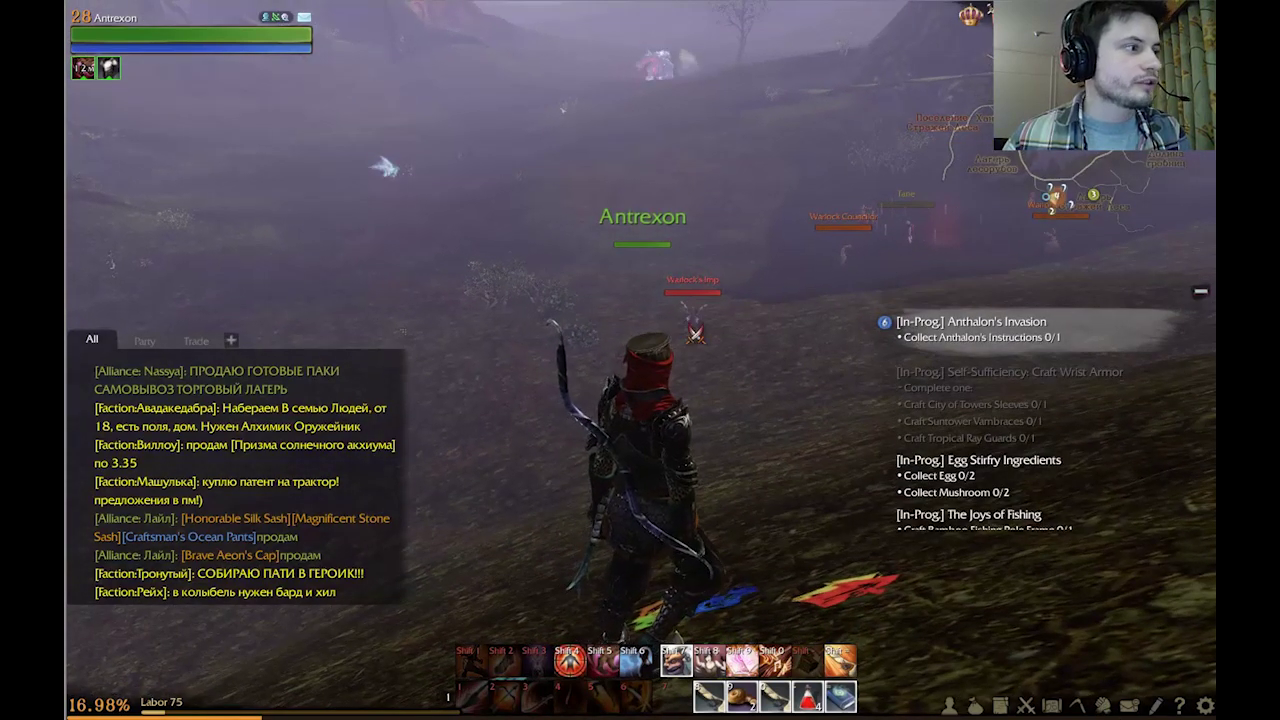
left_click(690, 305)
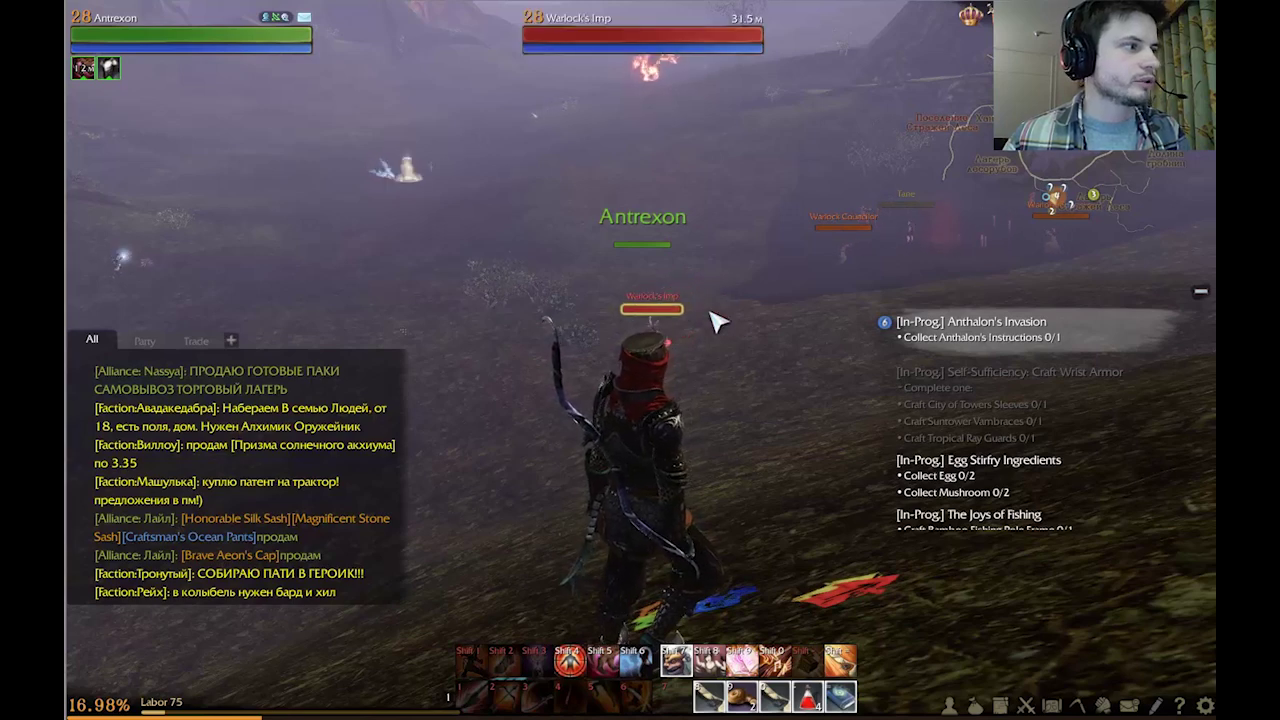
Turn the camera left and right, ending facing past the Warlock Counsellors.
key("d")
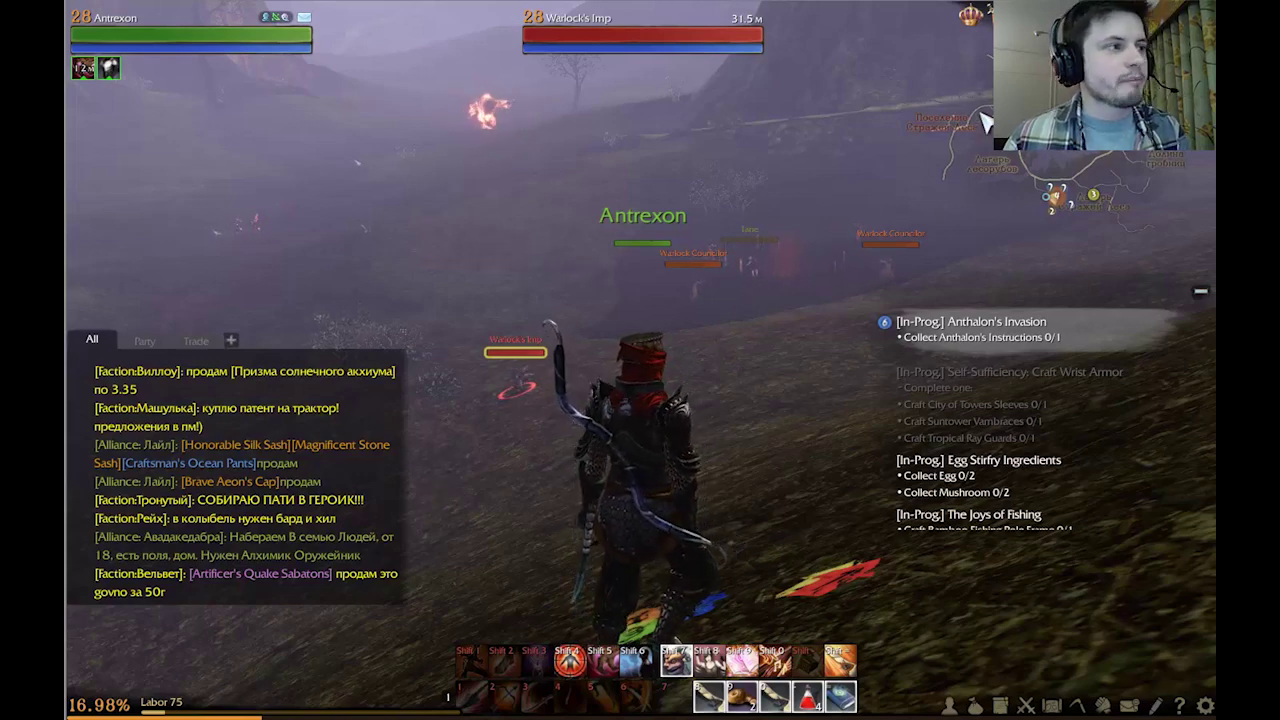
key("a")
key("a")
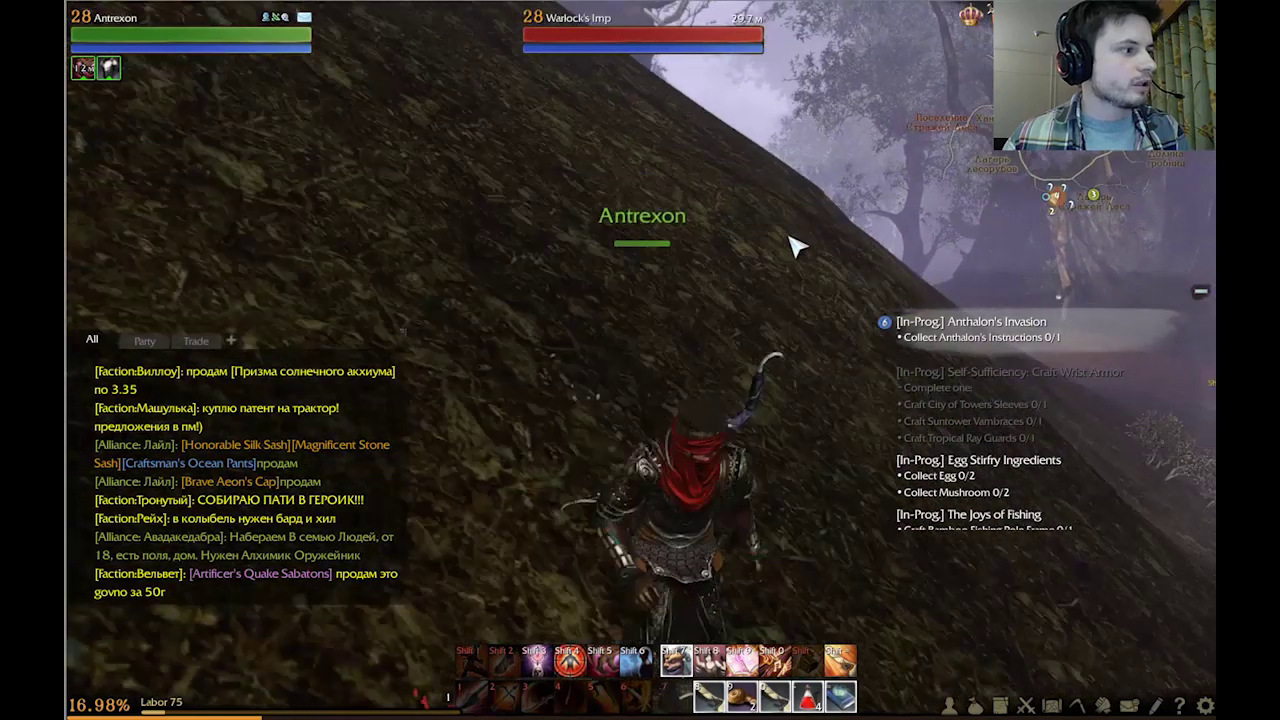
key("d")
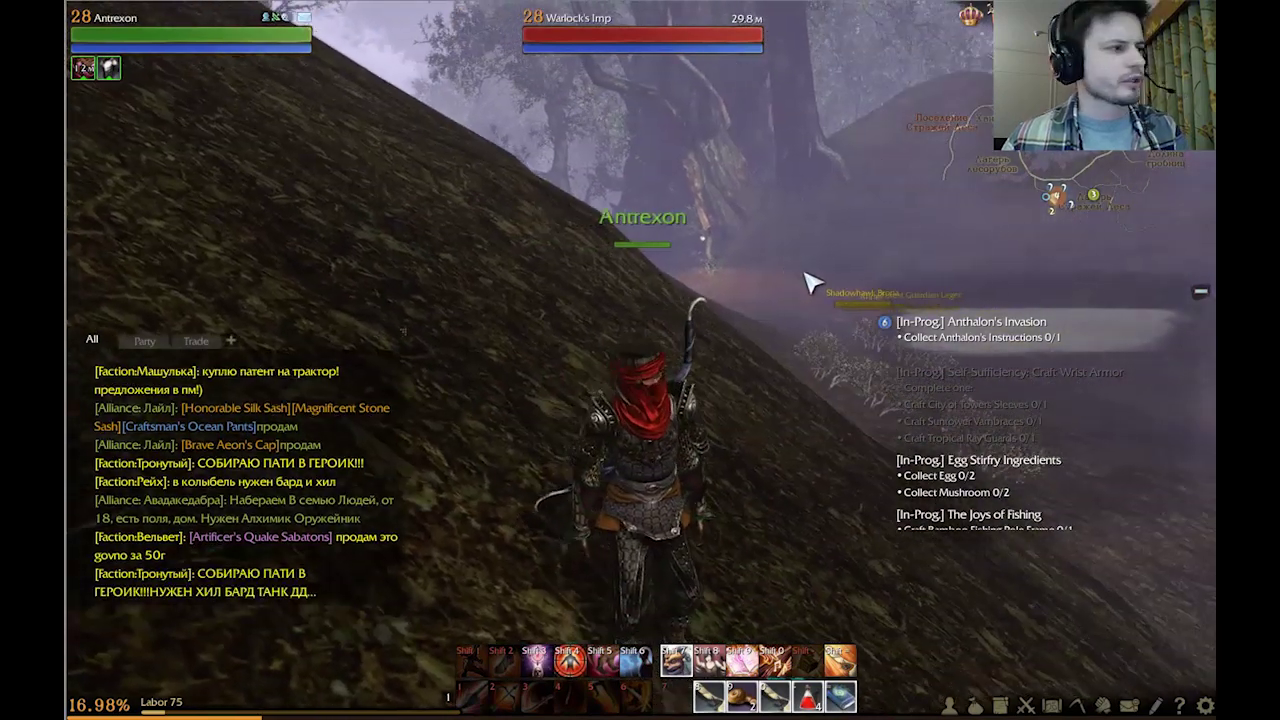
key("d")
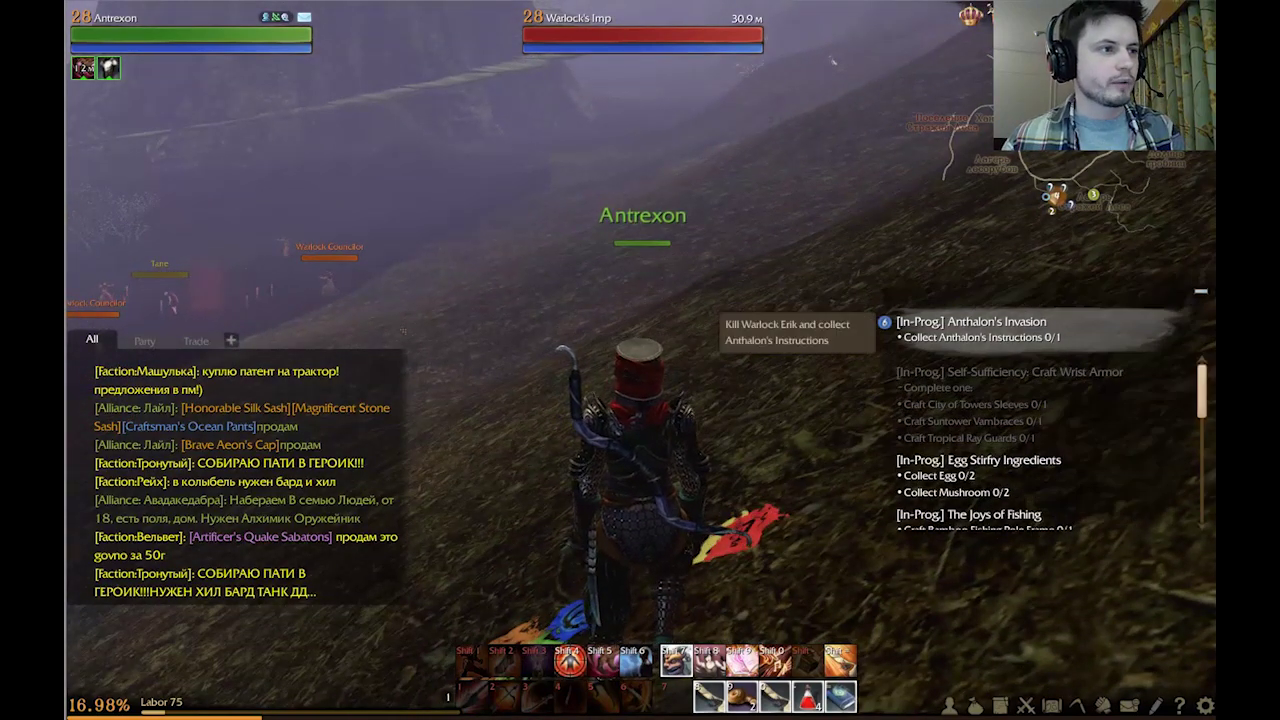
Check the game's live connections in the WD v6.69F patcher and Proxifier, then return to the game.
key("alt+Tab")
left_click_drag(1032, 287, 894, 255)
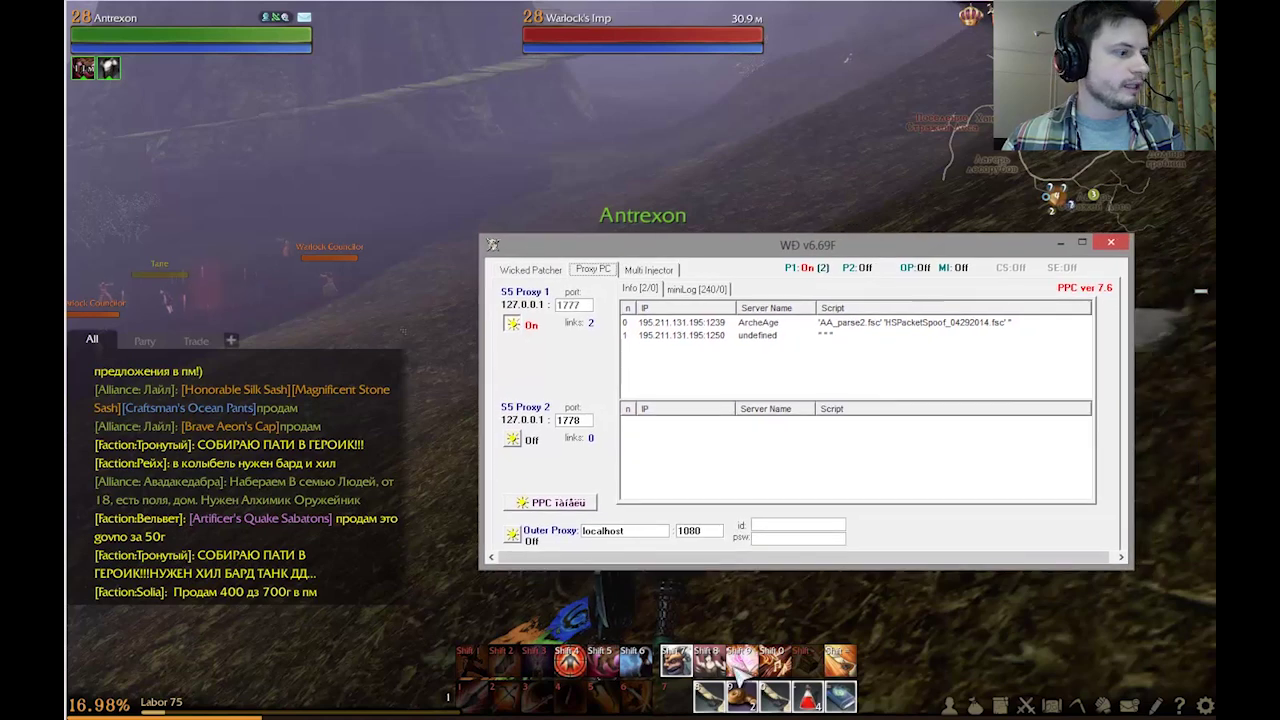
left_click(620, 680)
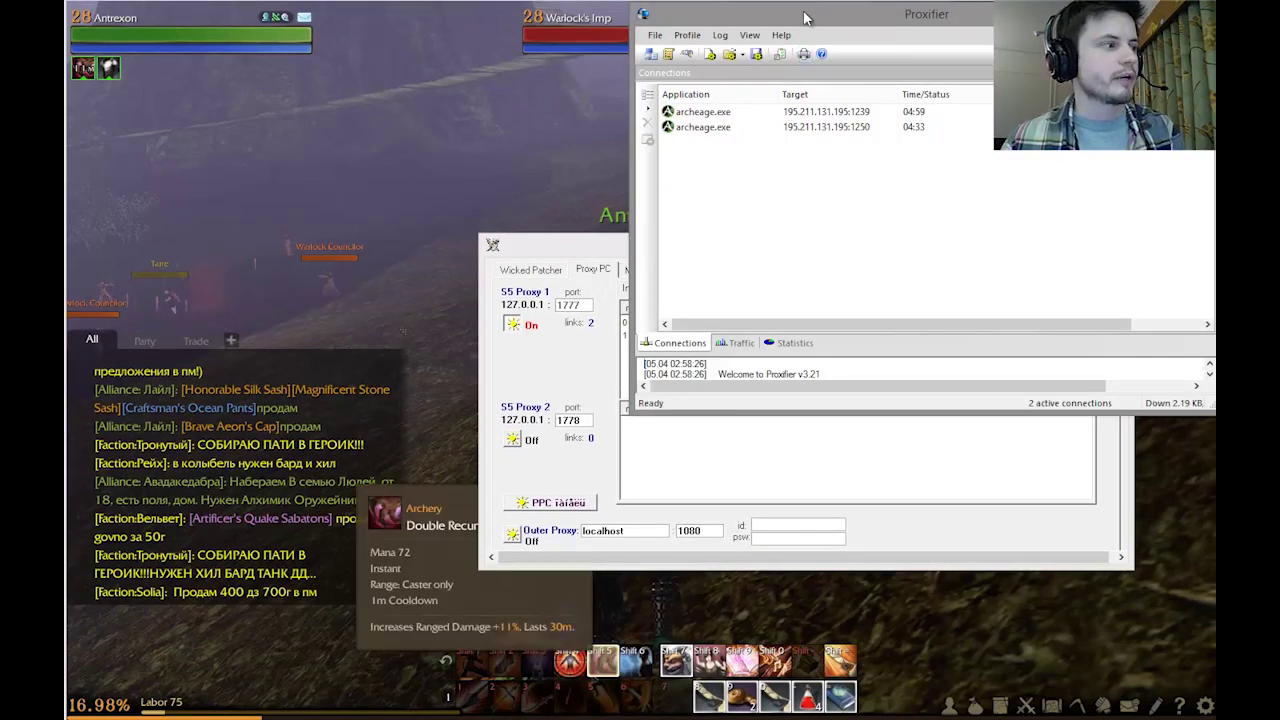
left_click(603, 10)
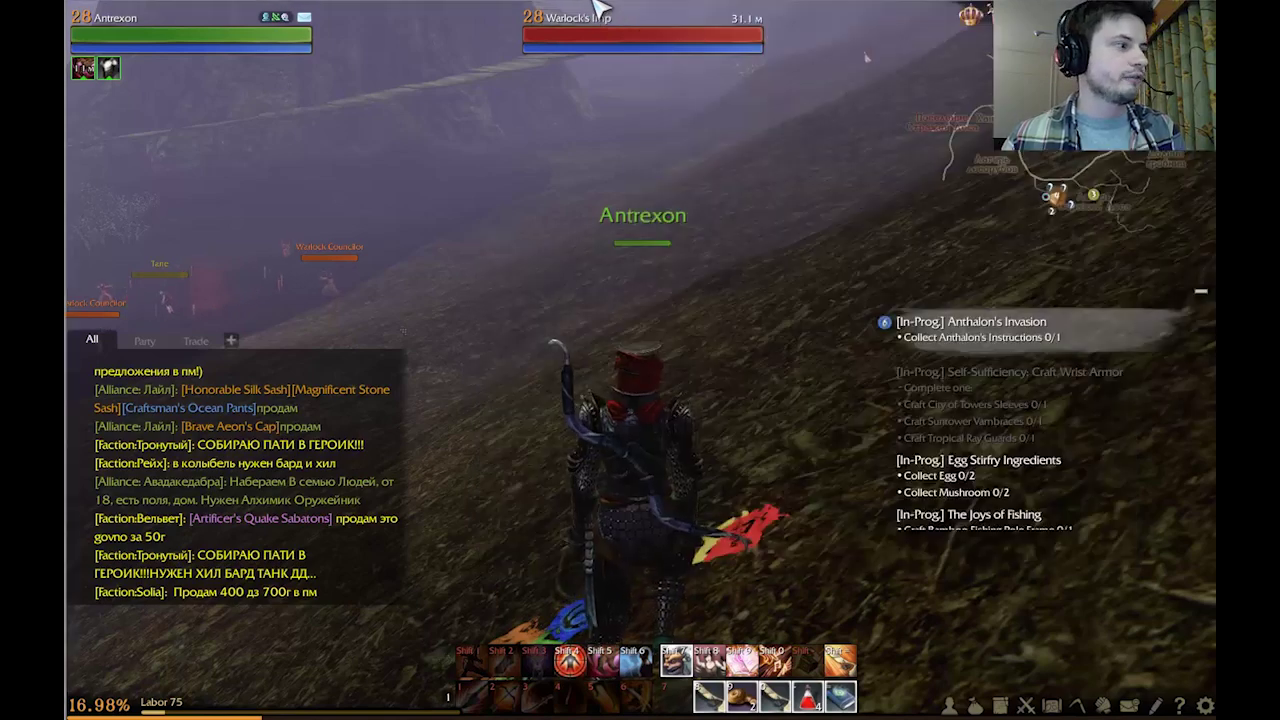
key("a")
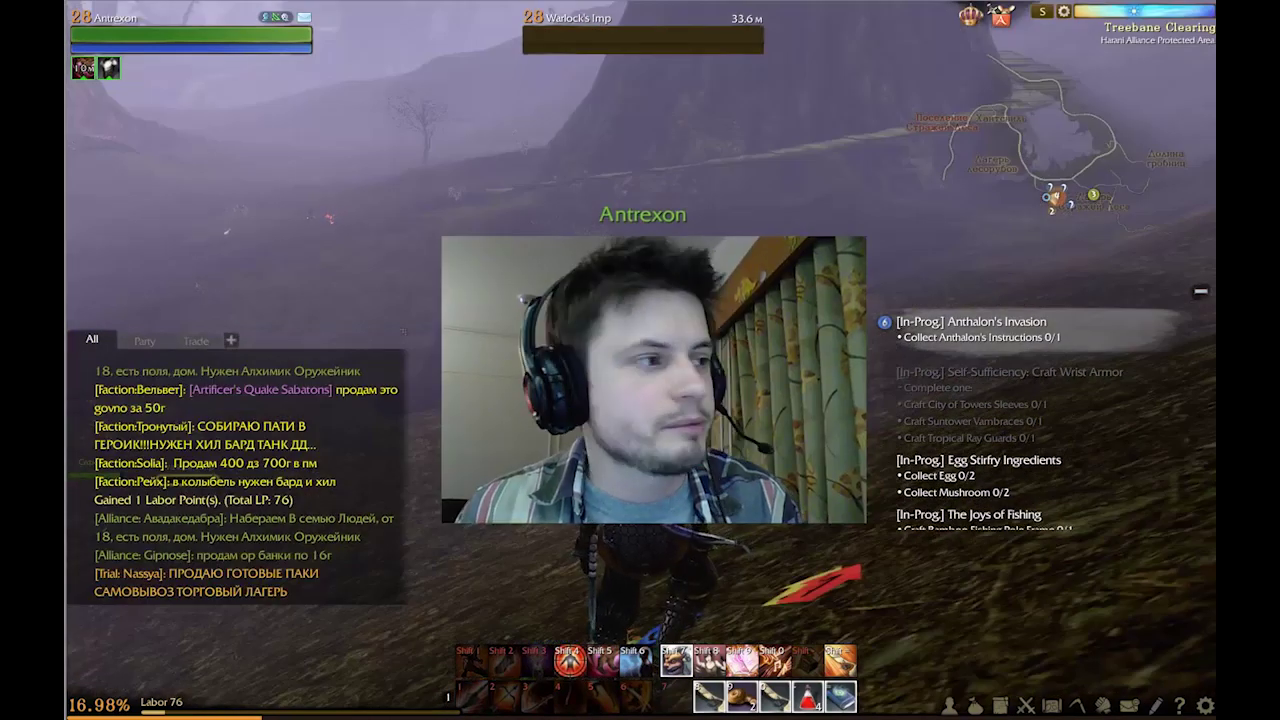
key("d")
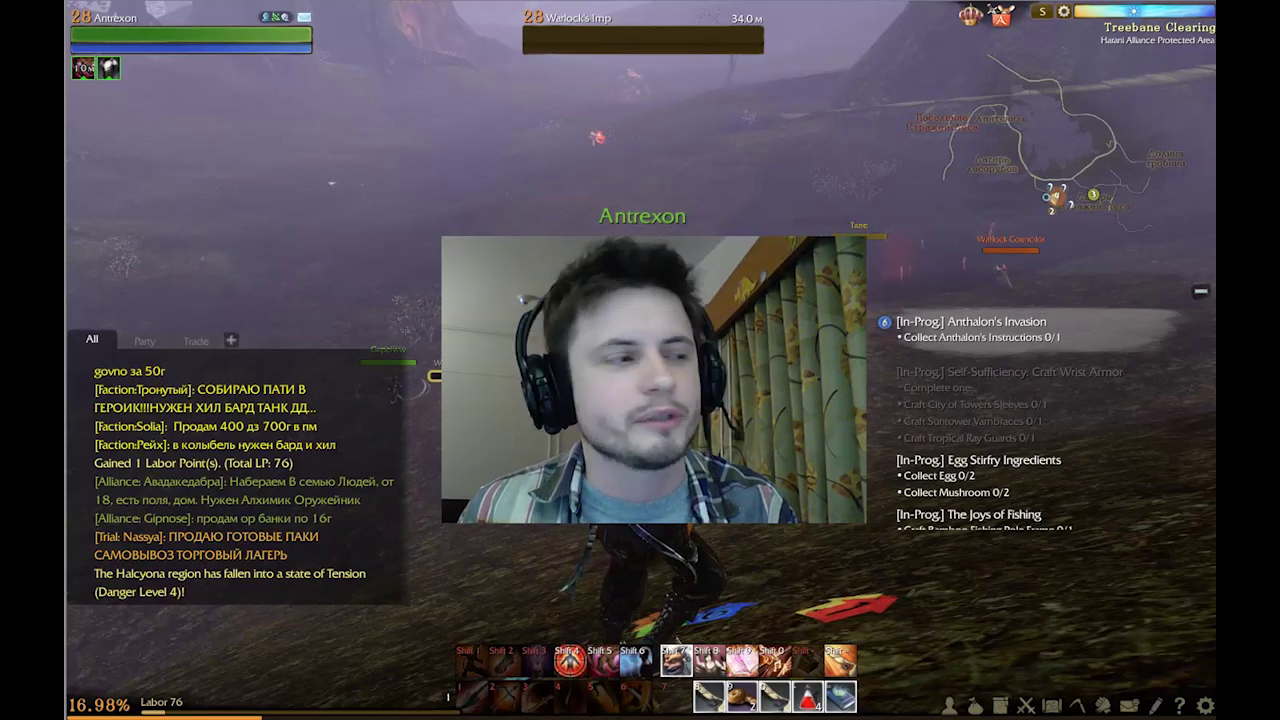
key("d")
key("w")
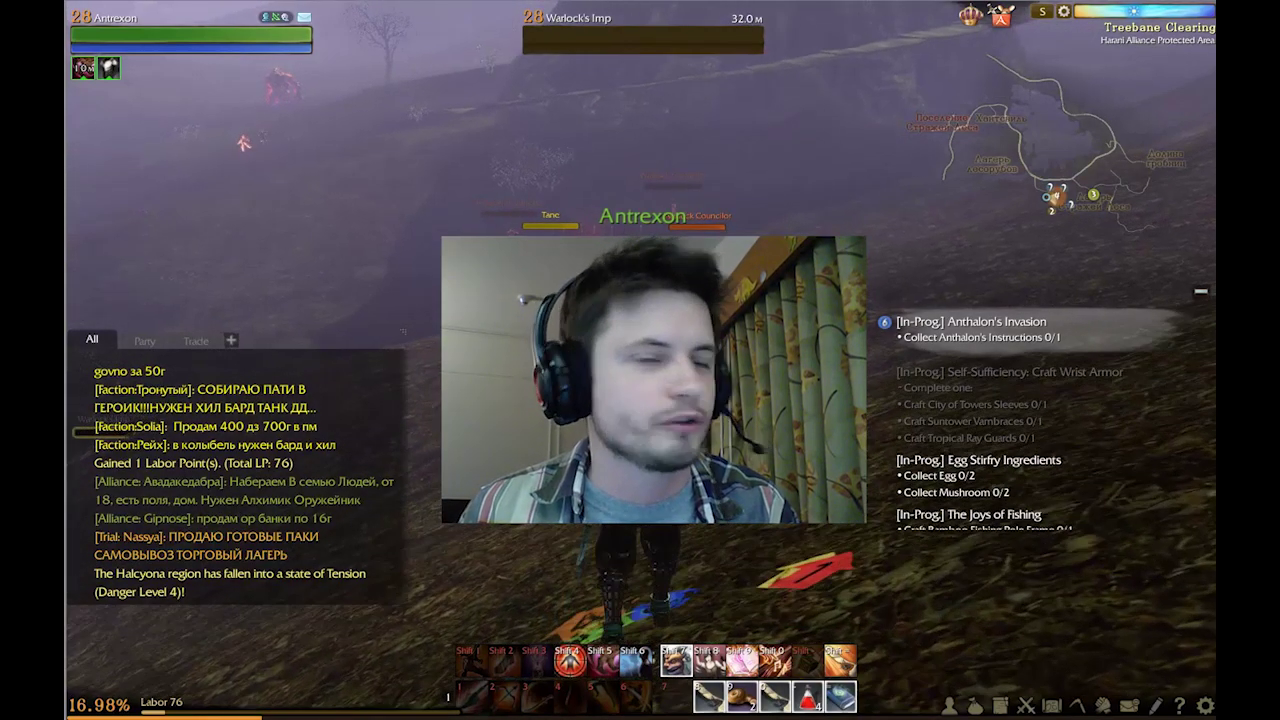
key("a")
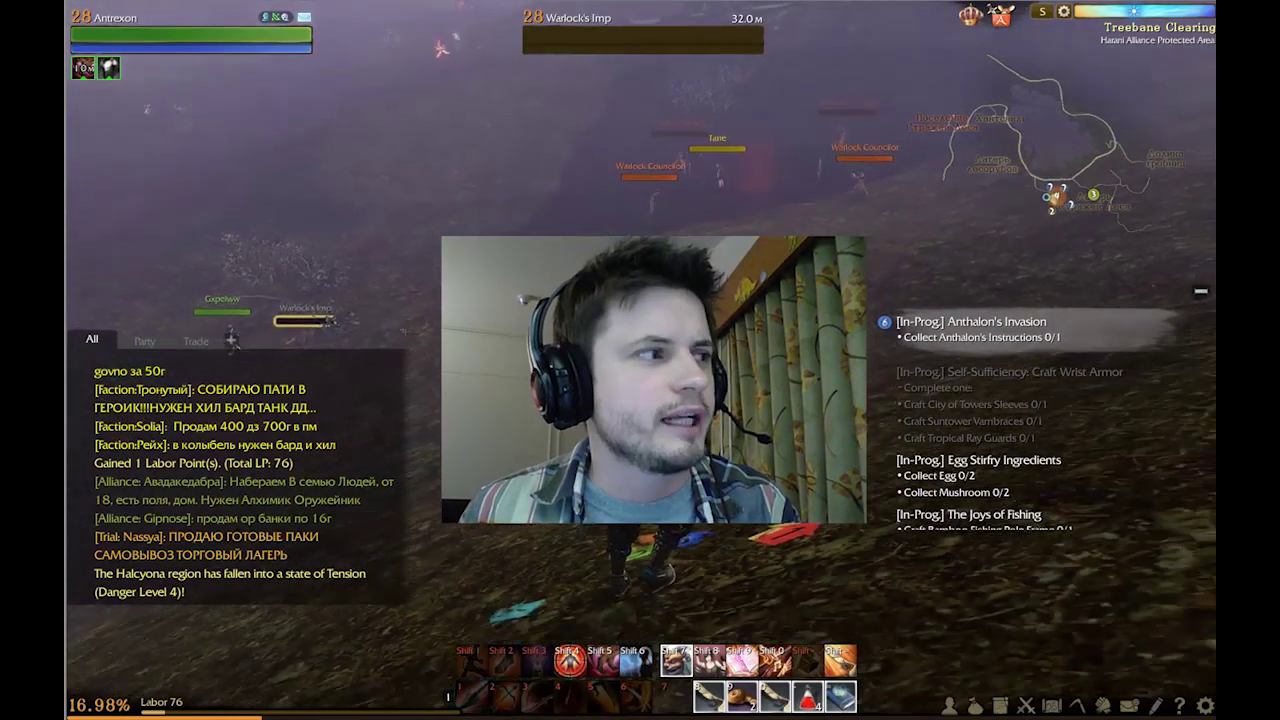
key("d")
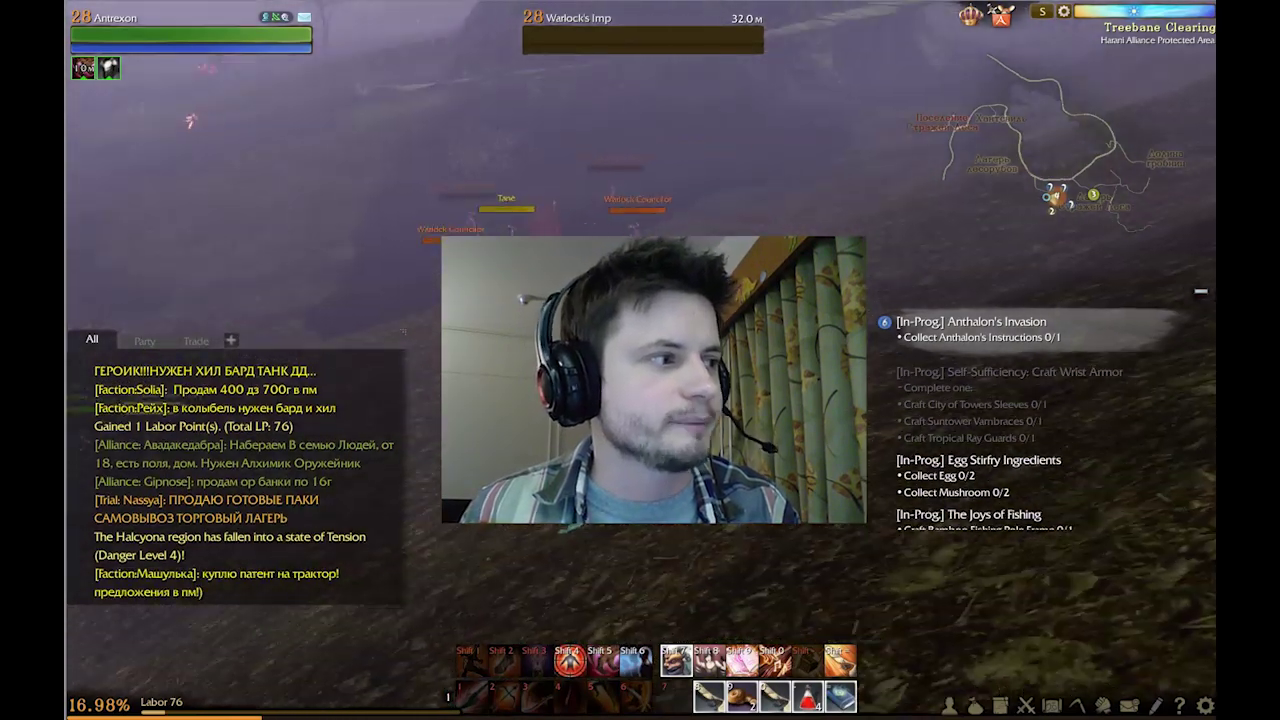
key("w")
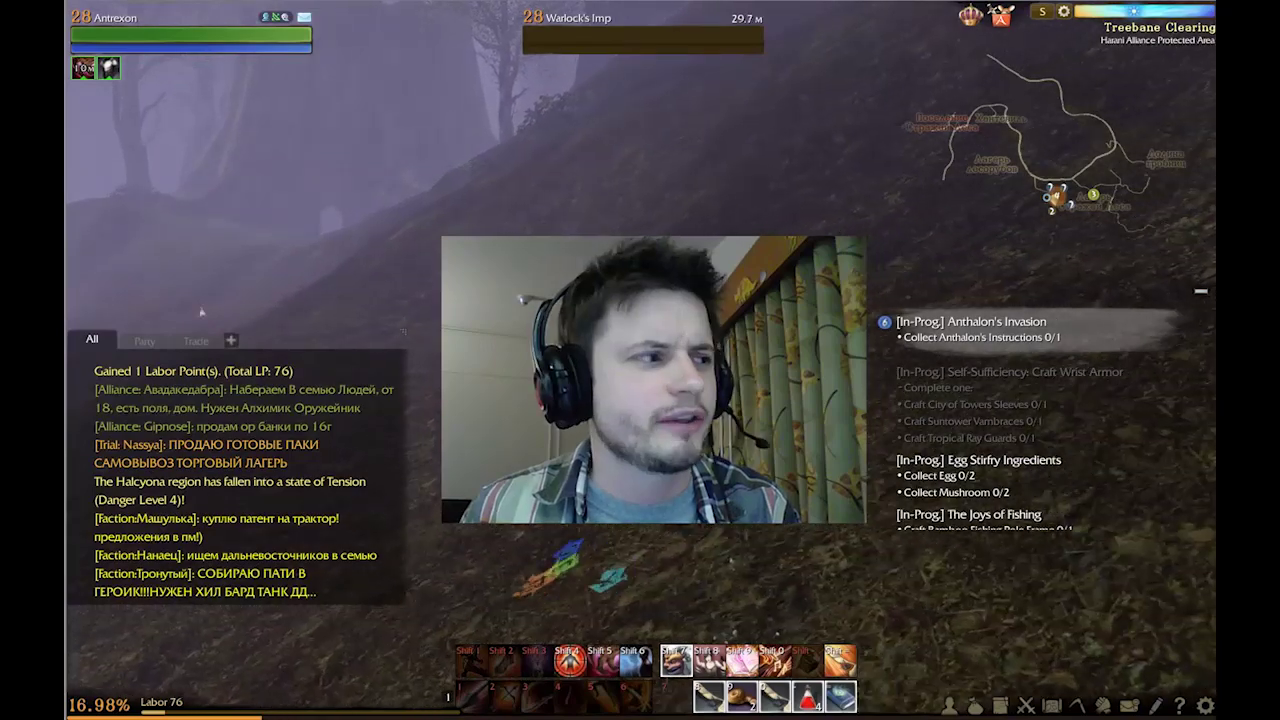
key("w")
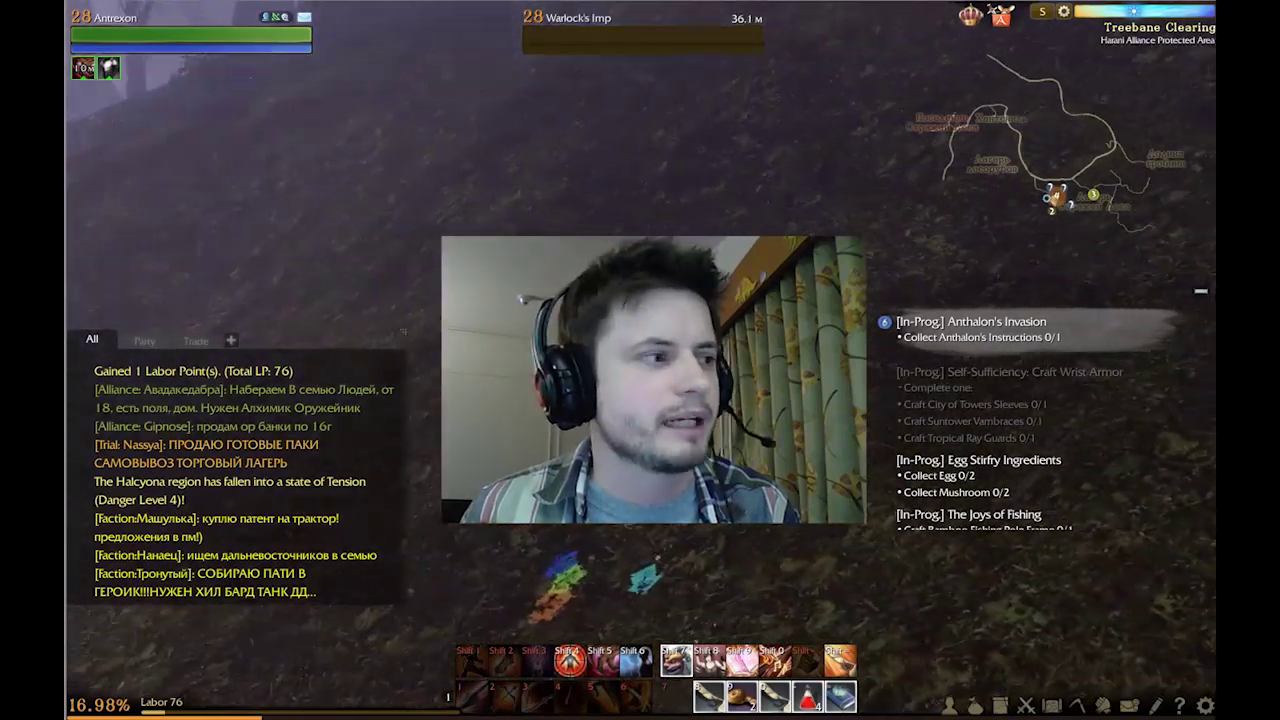
key("w")
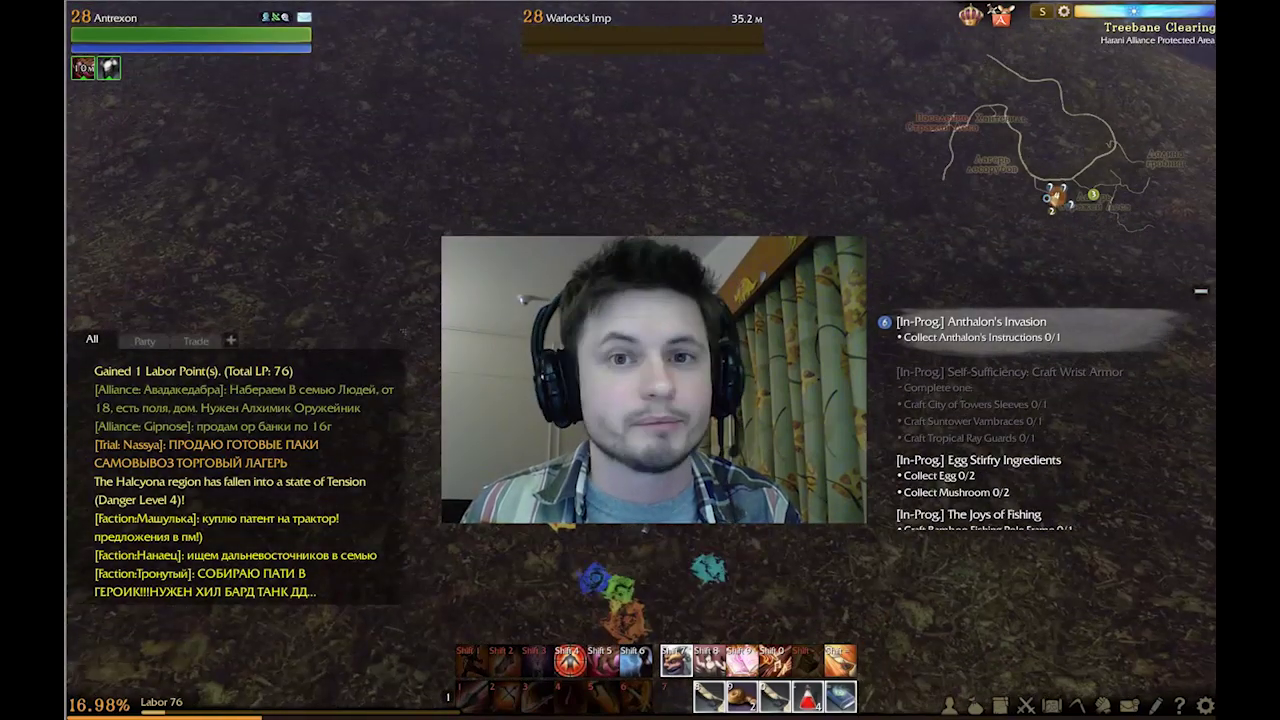